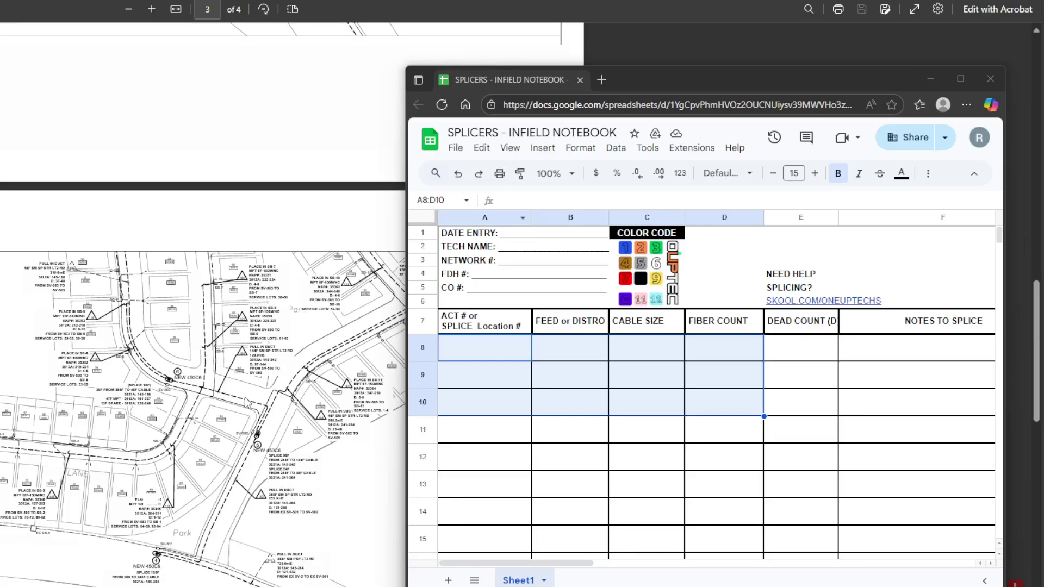
Bring the PDF fiber map in front of the spreadsheet and show all of page 3
scroll(246, 403, down, 4)
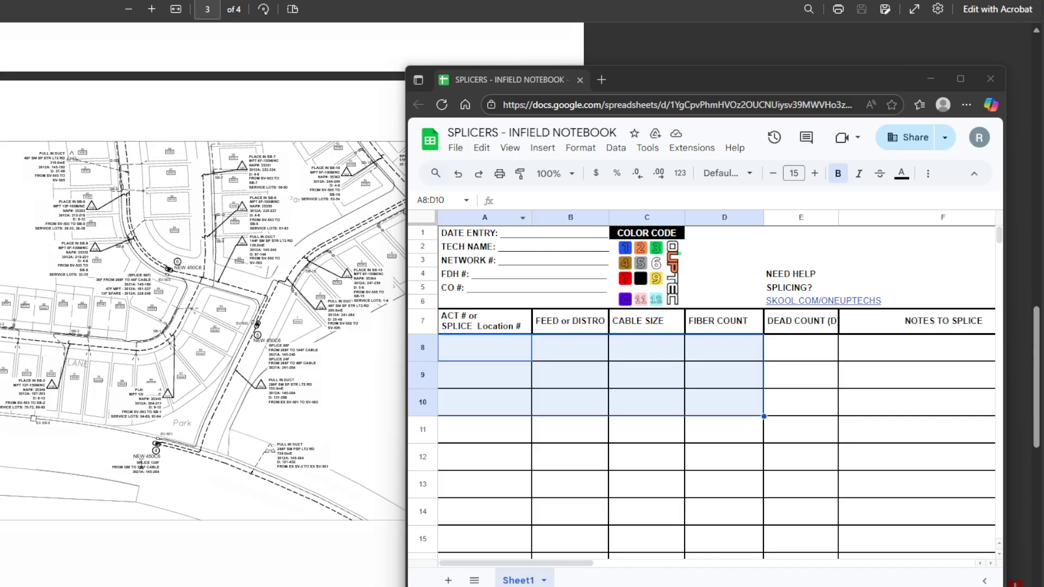
scroll(143, 467, up, 5)
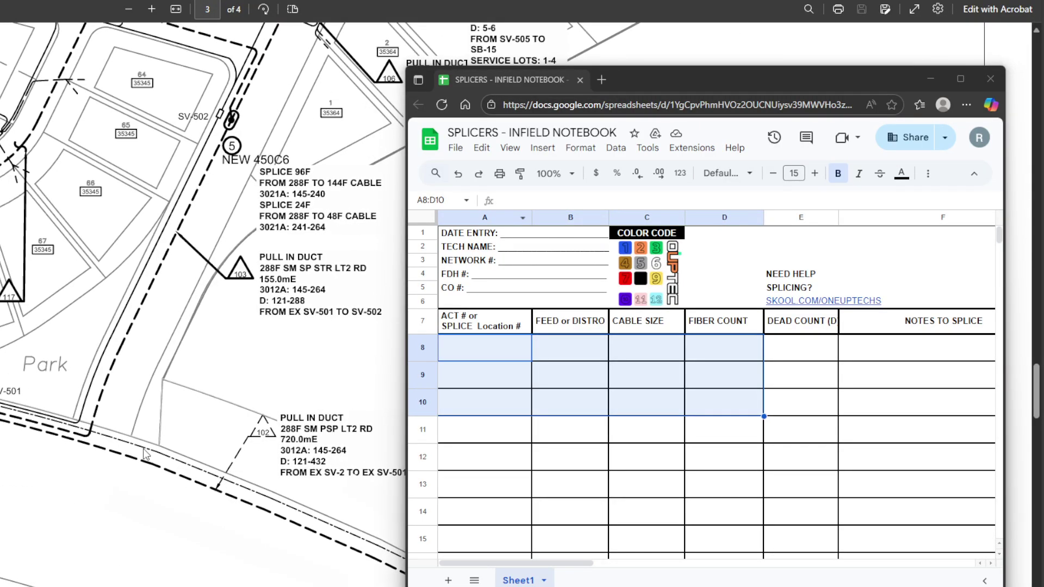
scroll(177, 322, up, 3)
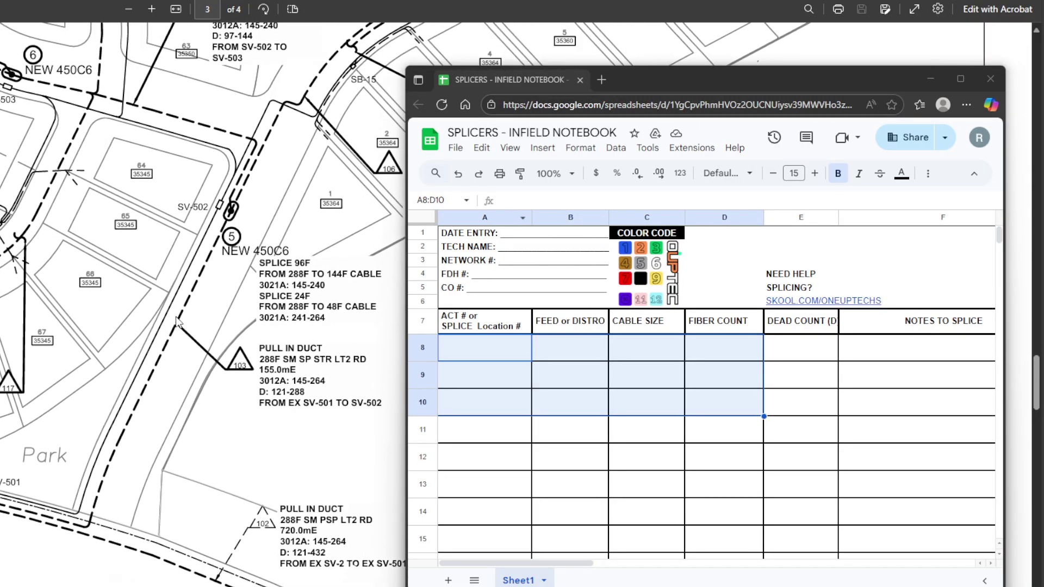
scroll(178, 322, up, 3)
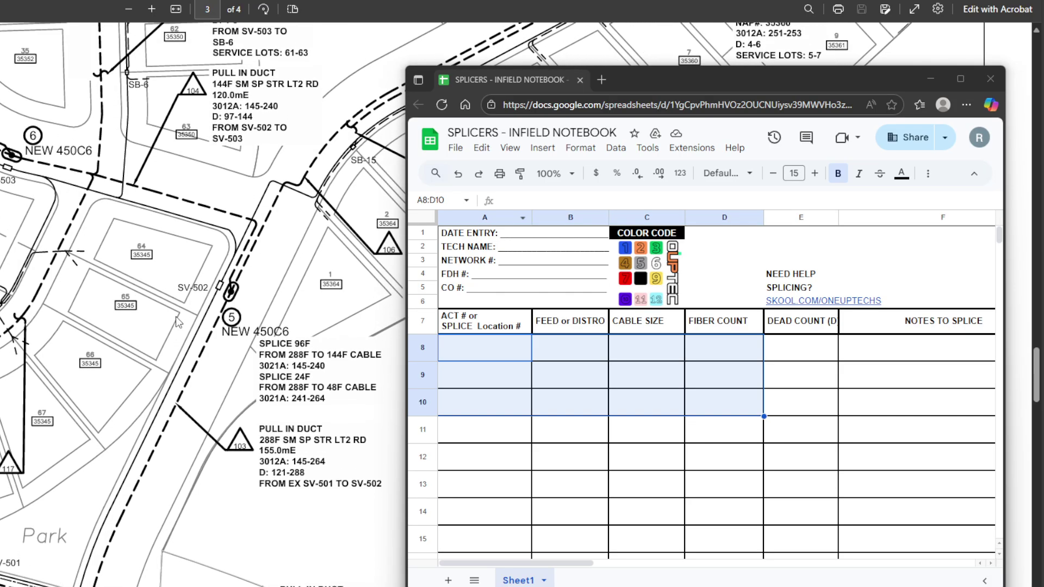
click(224, 362)
scroll(226, 365, down, 2)
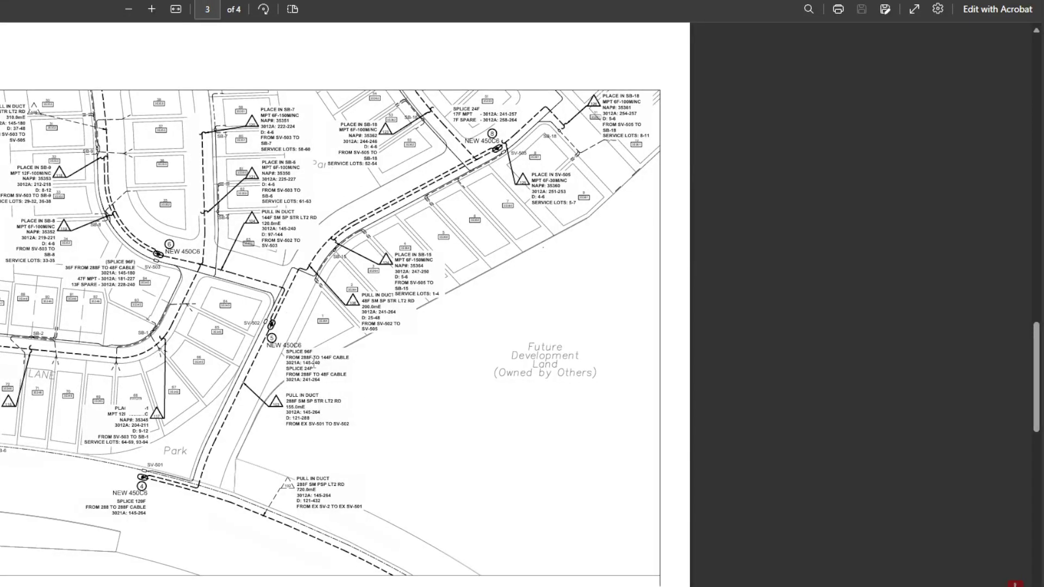
Move to page 1 of the map and read the FDH 3012A label
scroll(315, 363, up, 1)
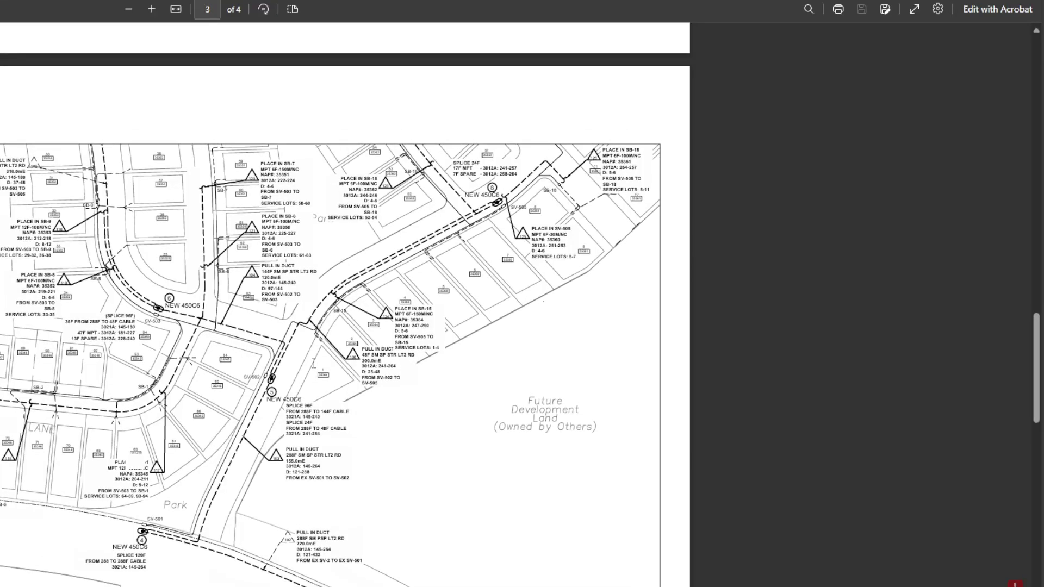
scroll(313, 363, up, 8)
scroll(314, 363, up, 10)
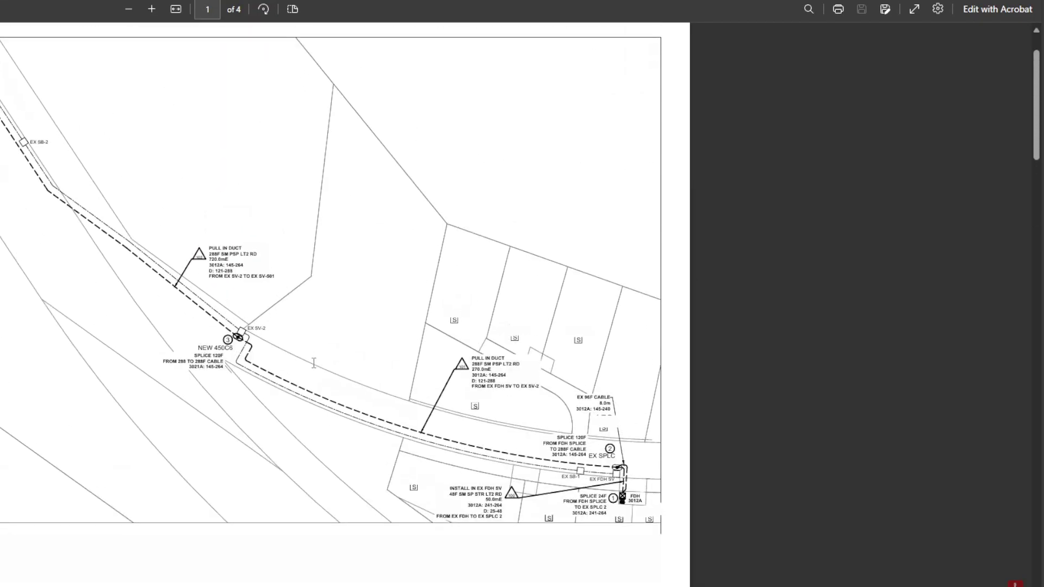
scroll(605, 515, up, 5)
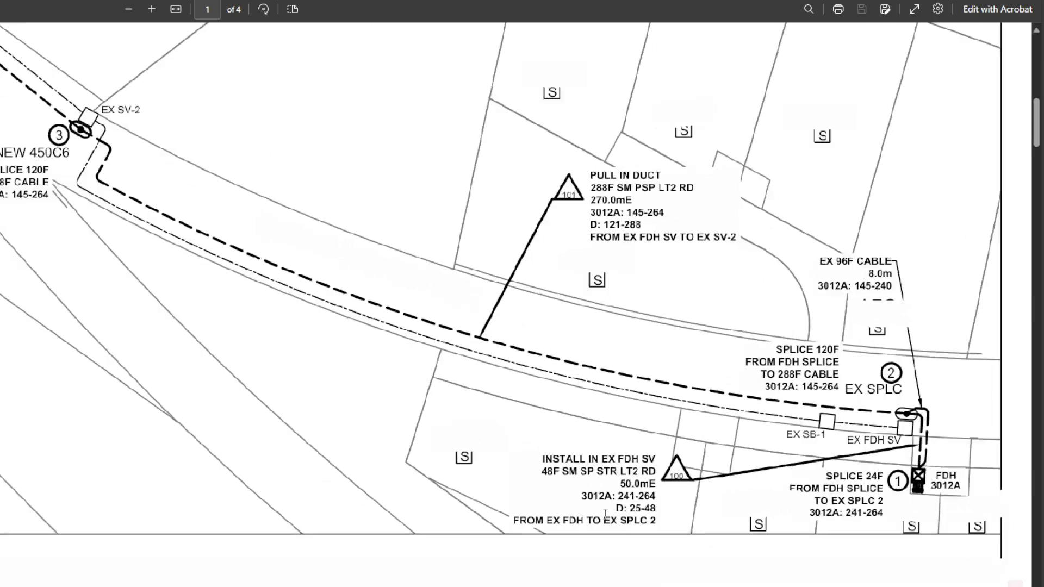
scroll(605, 515, right, 1)
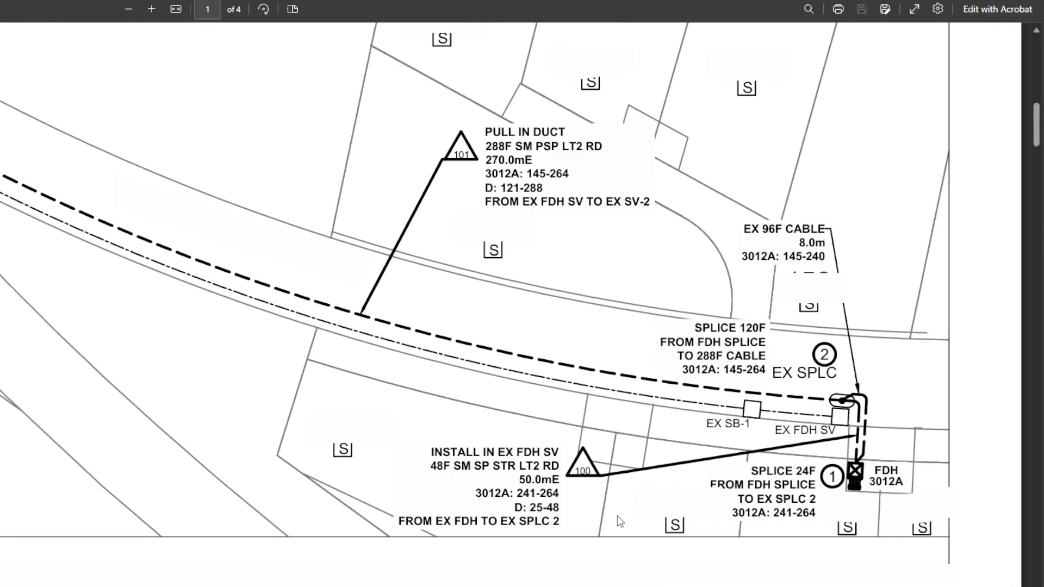
drag(863, 493, 917, 468)
click(877, 429)
Read the EX SPLC and EX 96F CABLE 8.0m labels, then return to the notebook
drag(776, 370, 836, 360)
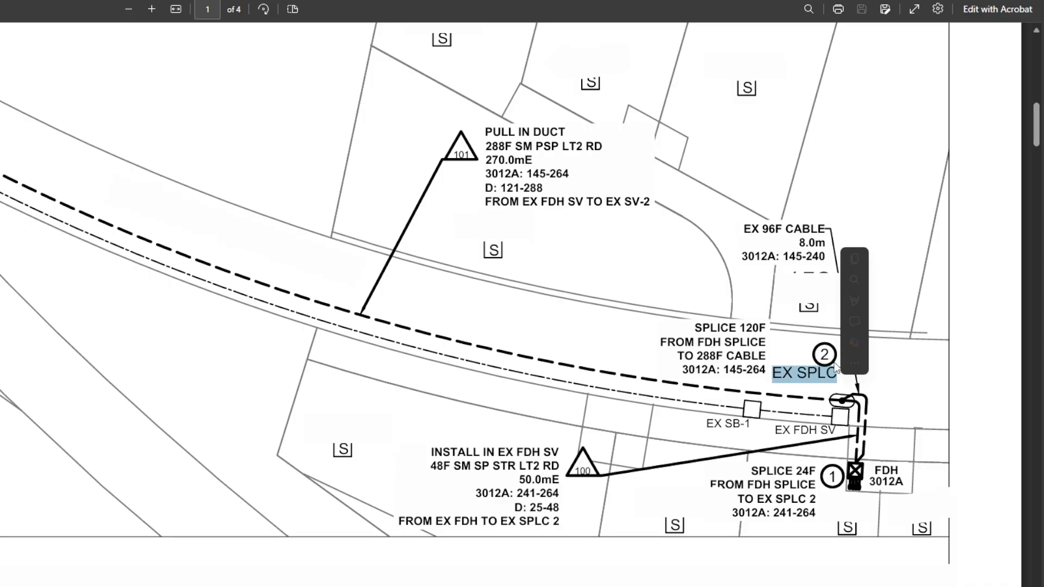
click(808, 395)
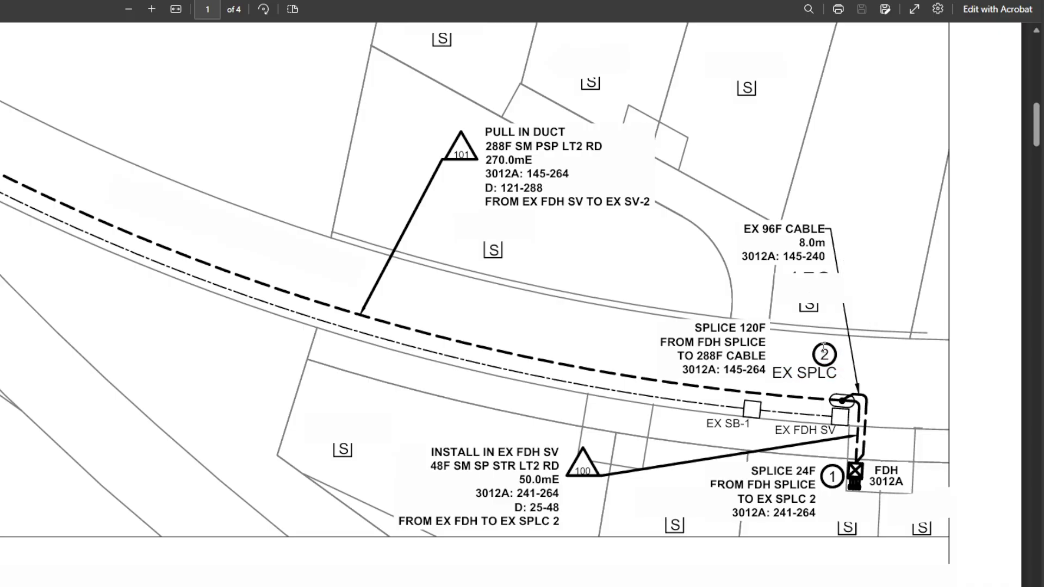
drag(745, 227, 828, 249)
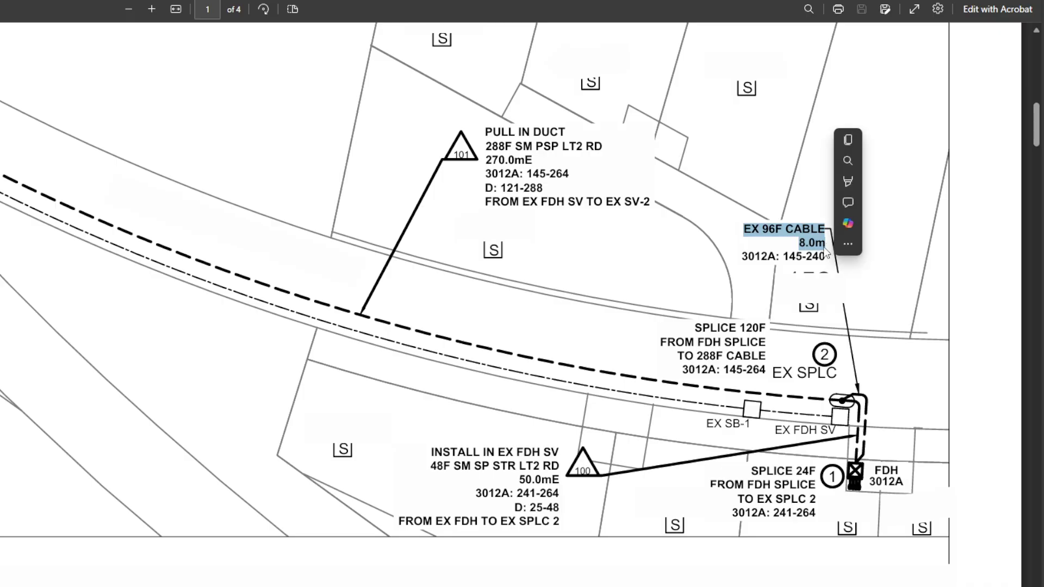
click(796, 267)
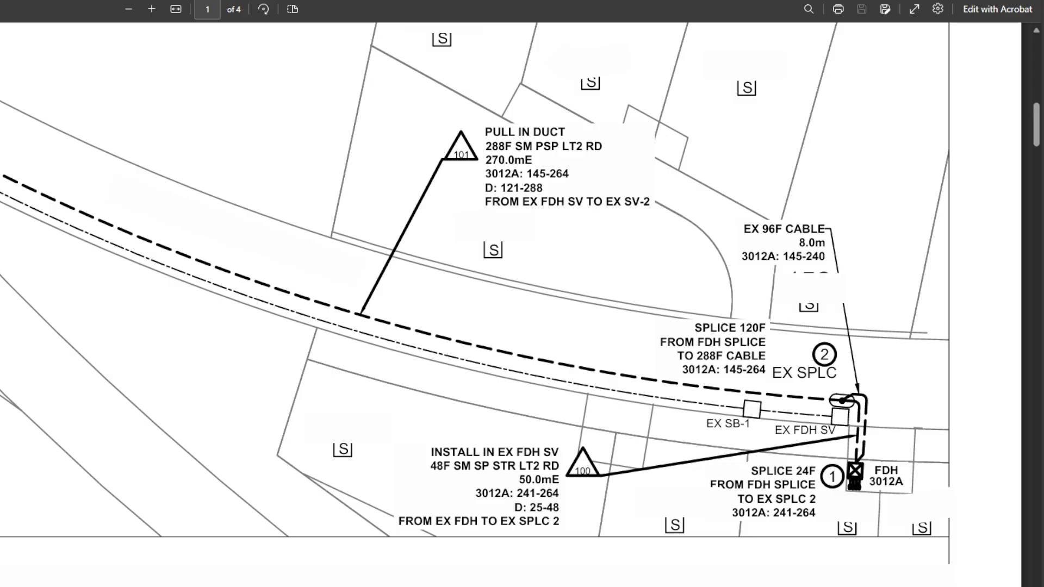
click(281, 563)
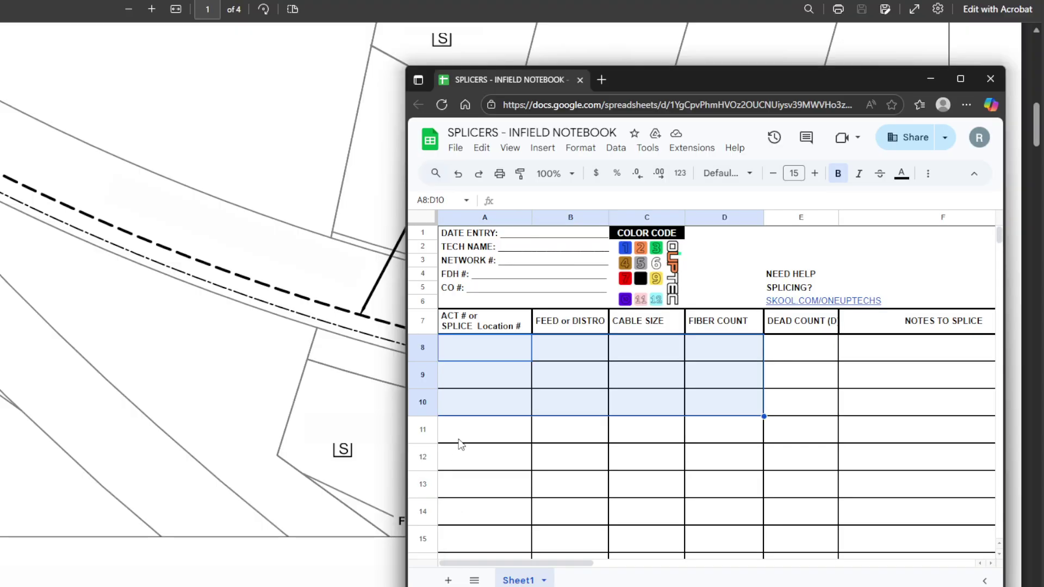
Select A8 and dock the notebook window on the left beside the map's labels
click(486, 344)
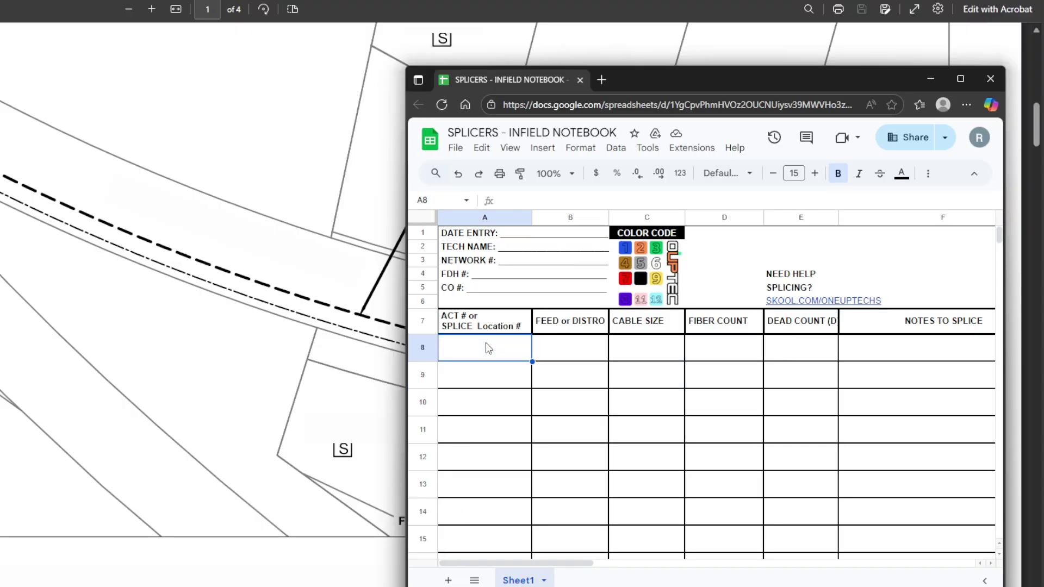
double_click(697, 80)
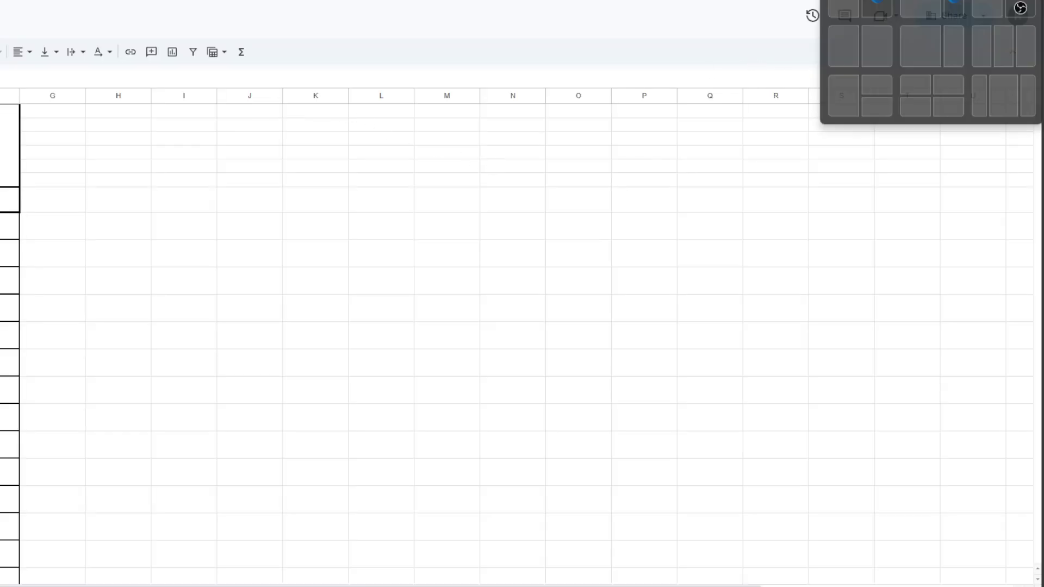
click(853, 10)
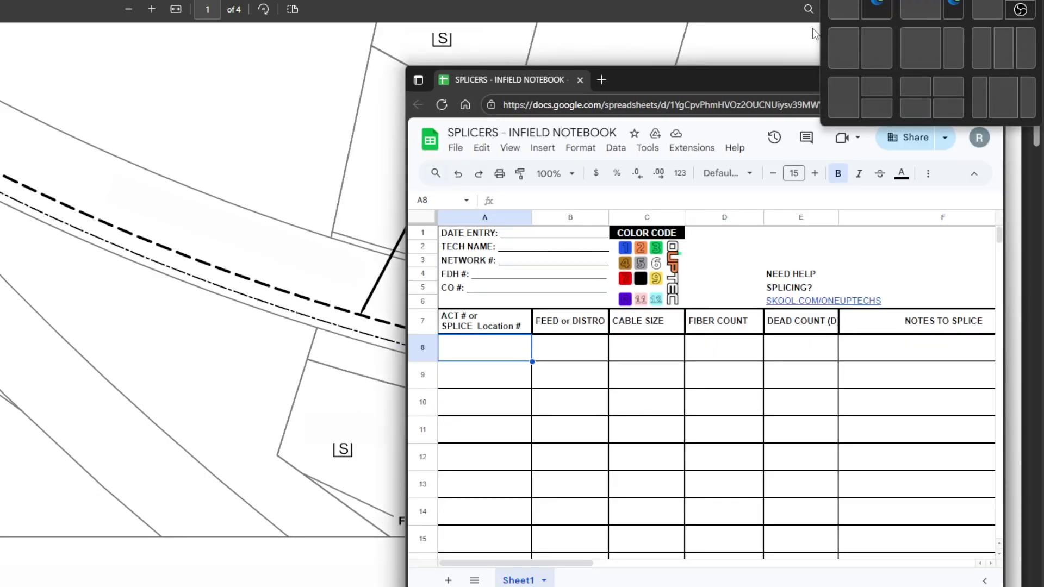
mouse_move(729, 79)
mouse_down()
mouse_move(523, 143)
mouse_move(193, 119)
mouse_move(134, 77)
mouse_up()
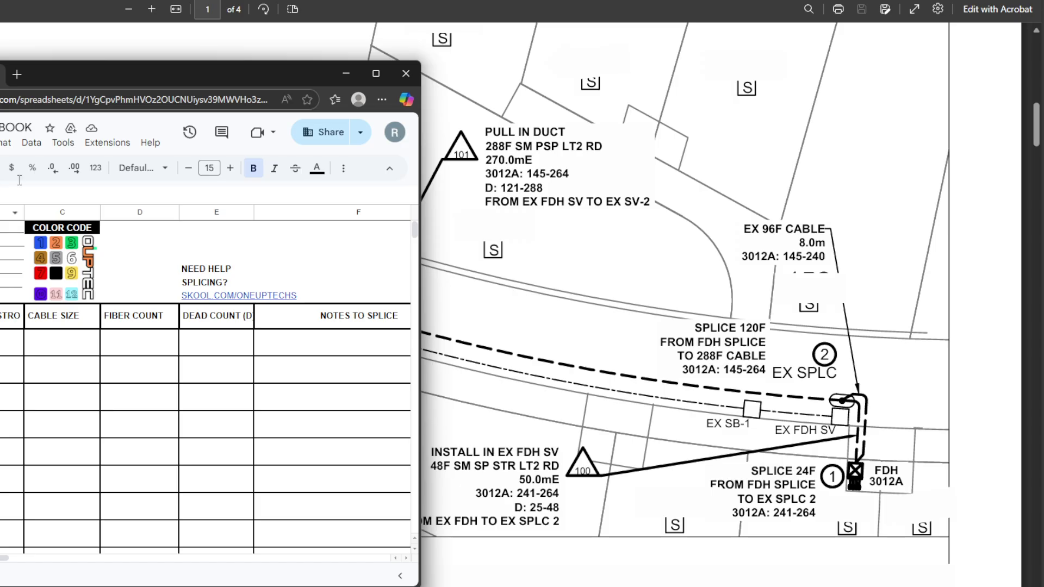
drag(54, 73, 246, 39)
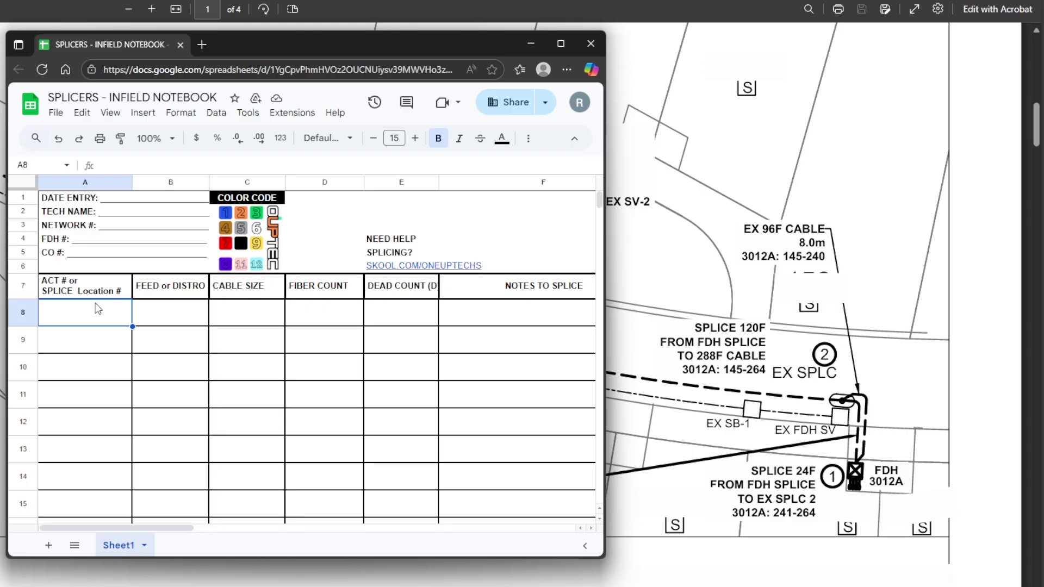
Enter Act 2 in A8, A9 and A10 and 96F in B8, then switch to the map
text(Act 2)
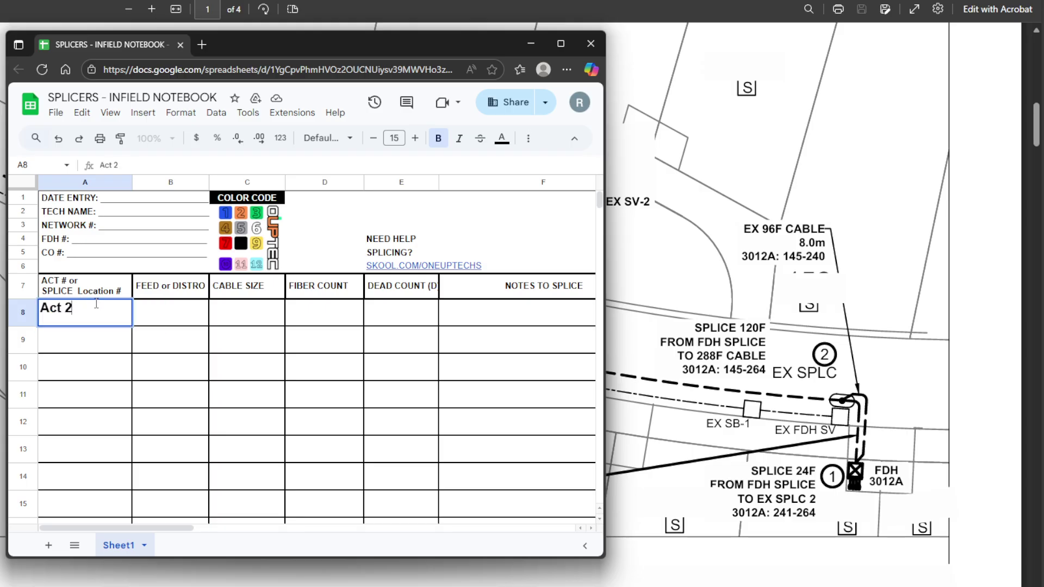
key(Return)
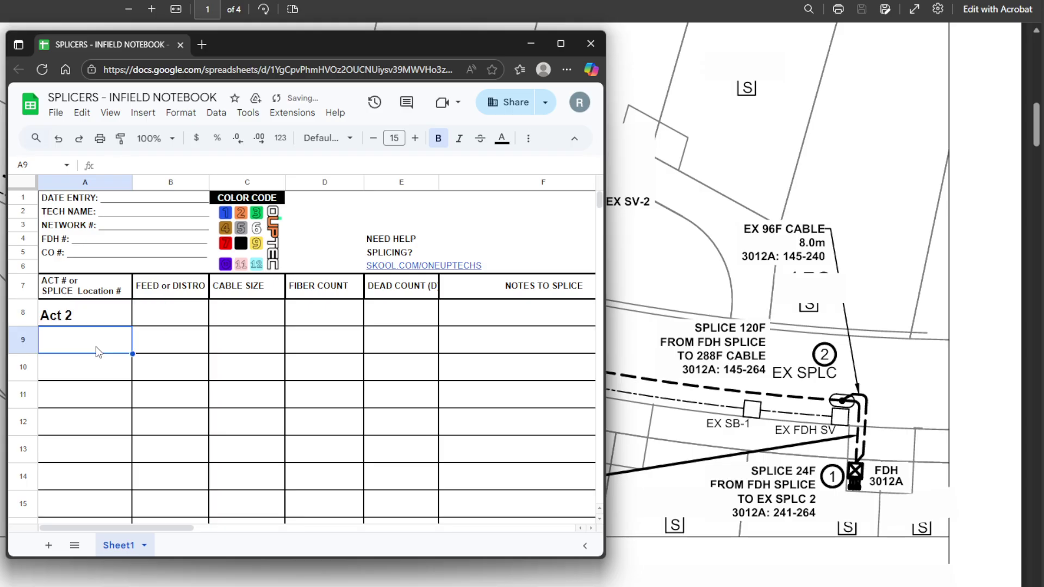
text(Act 2)
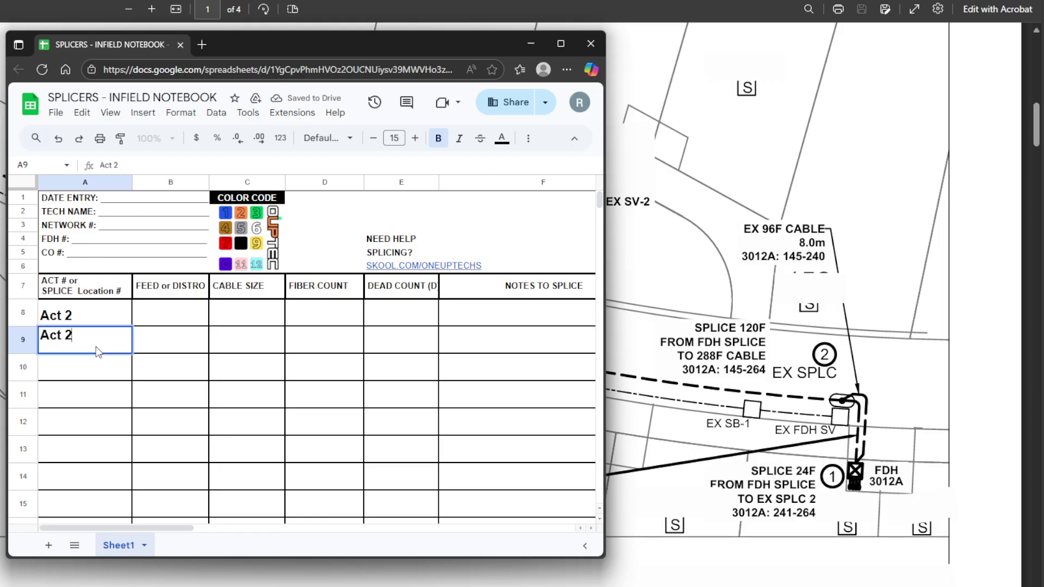
click(82, 379)
text(Ac)
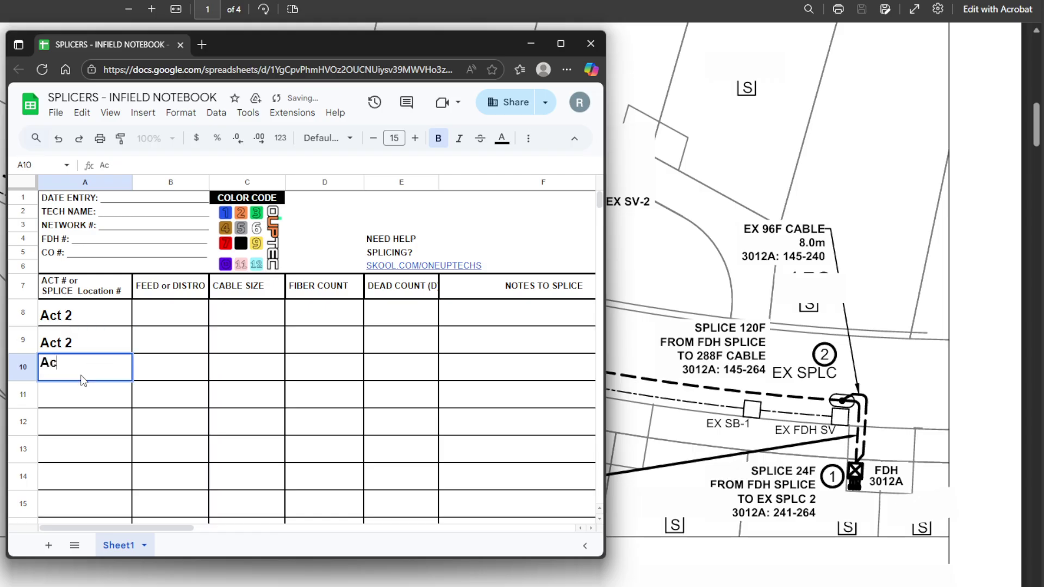
text(t 2)
click(176, 321)
text(96F)
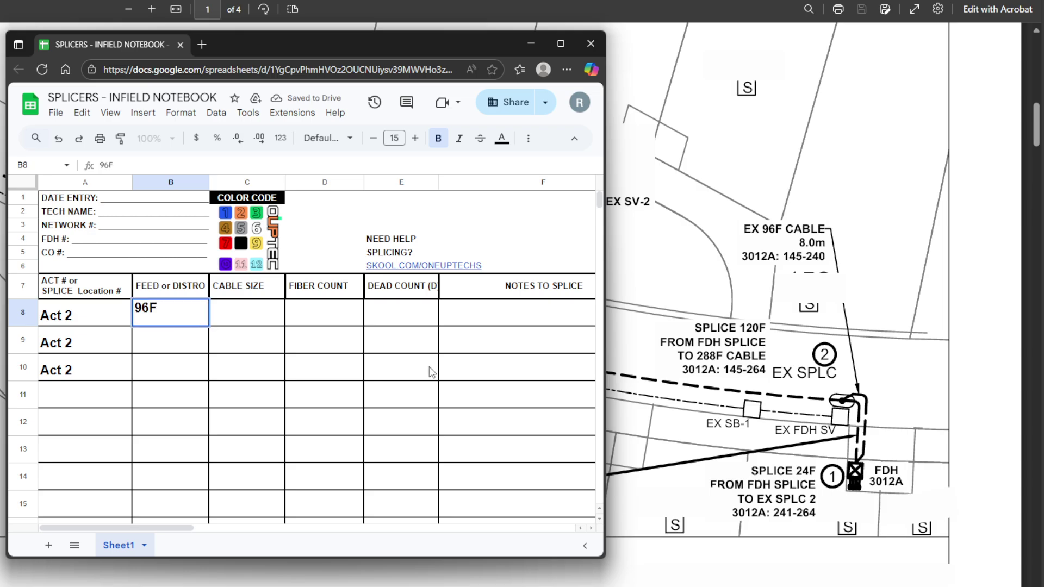
click(686, 285)
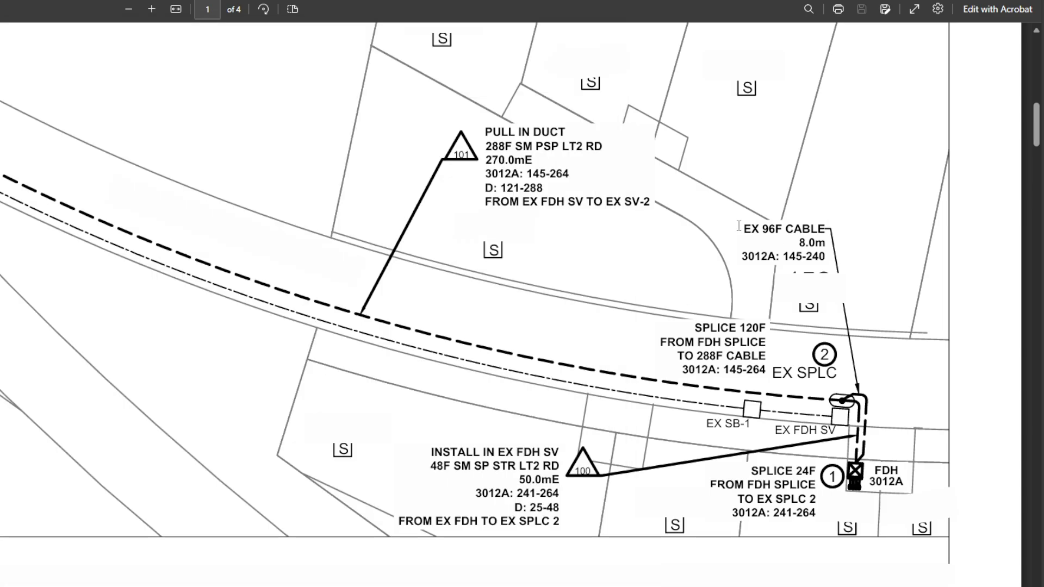
Read the three-line EX 96F CABLE label on the map, then return to the notebook
drag(738, 227, 768, 229)
drag(827, 257, 822, 260)
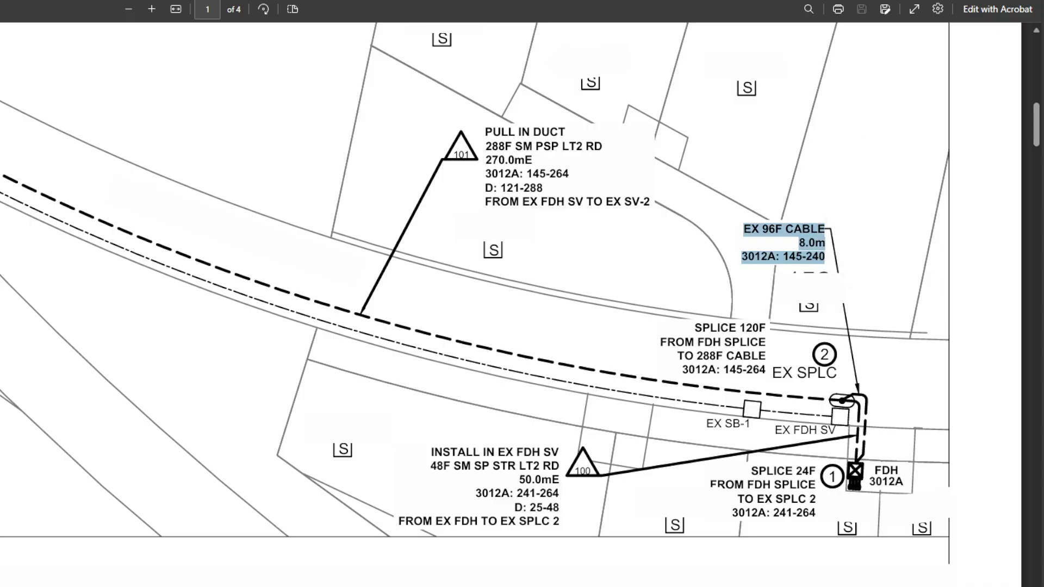
mouse_move(341, 586)
click(270, 549)
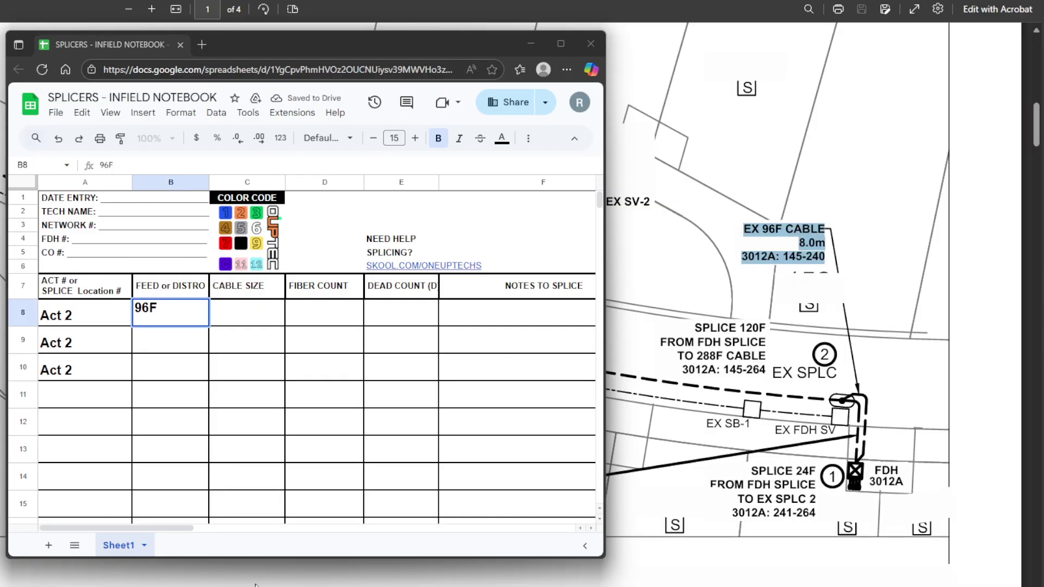
Fill row 8 with feed, 96F and fiber count 145-240, then switch to the map
click(233, 315)
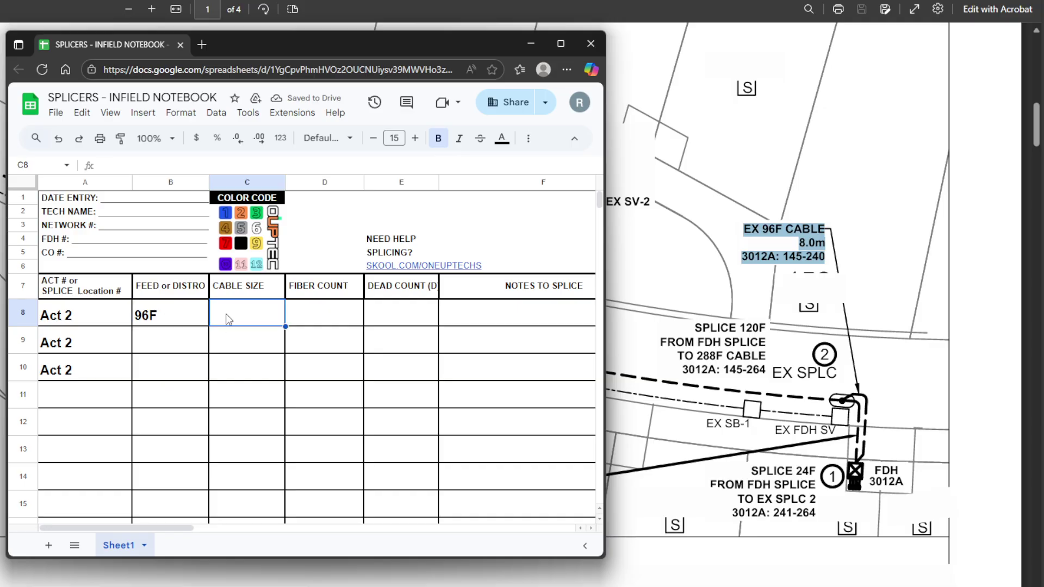
click(168, 315)
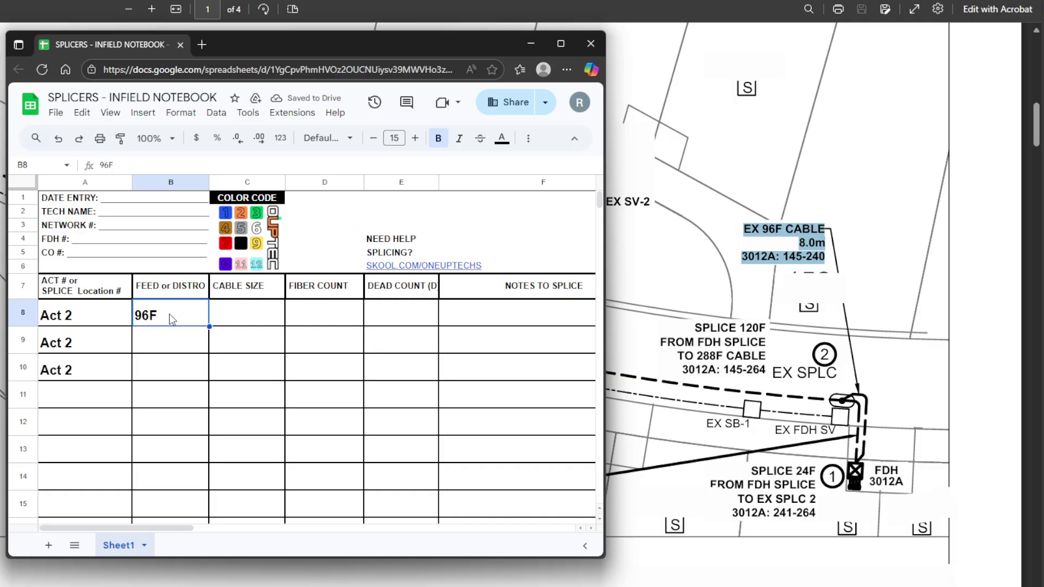
text(feed)
key(Delete)
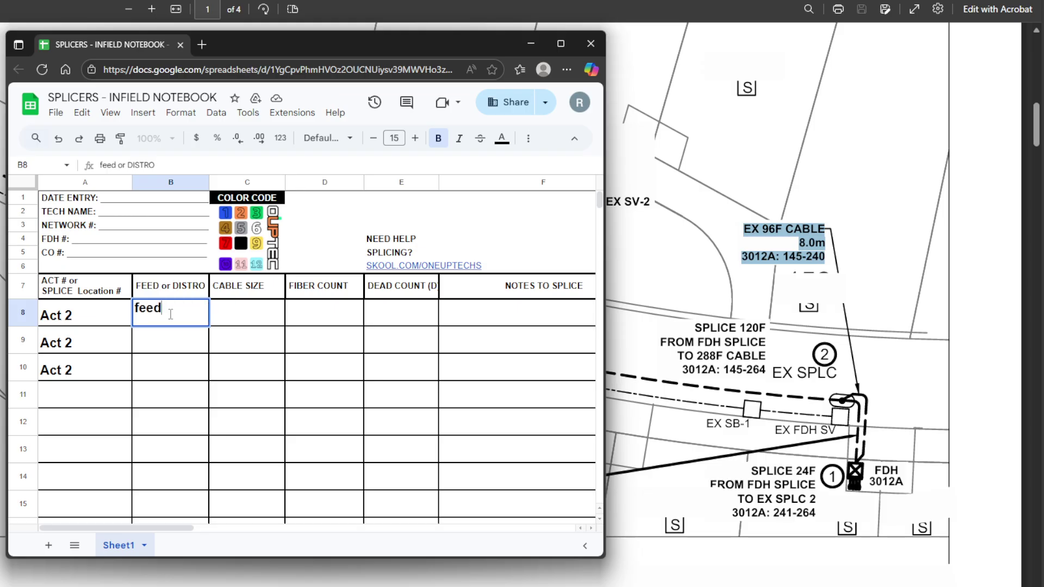
click(255, 314)
text(96F)
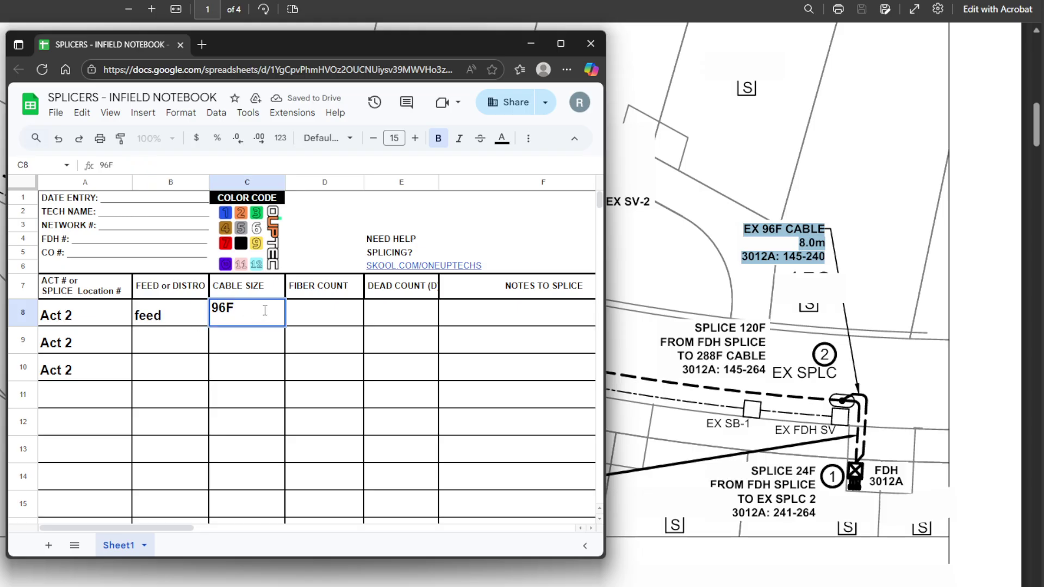
click(331, 324)
text(145)
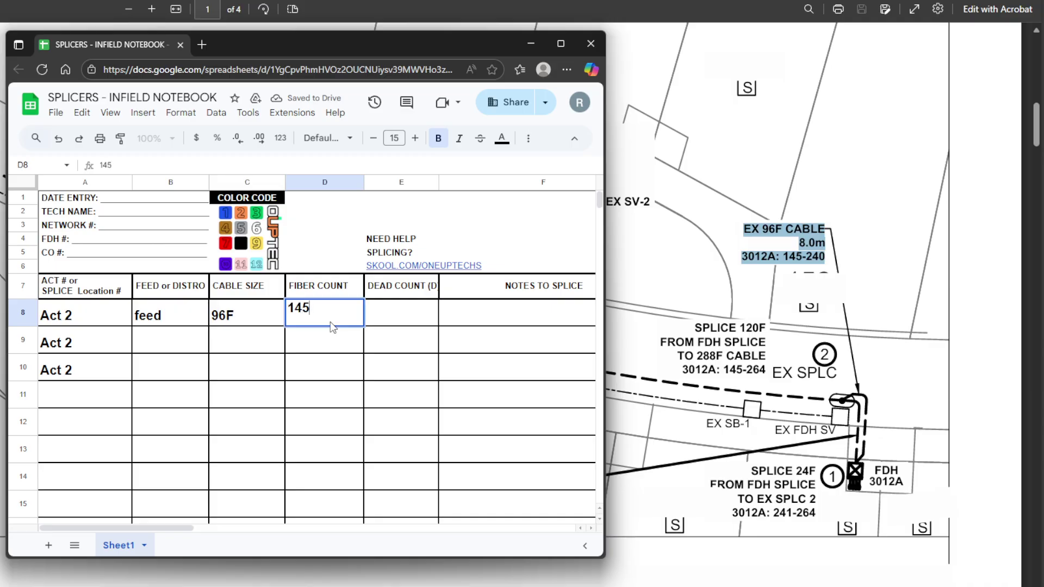
text(-240)
click(174, 341)
click(665, 429)
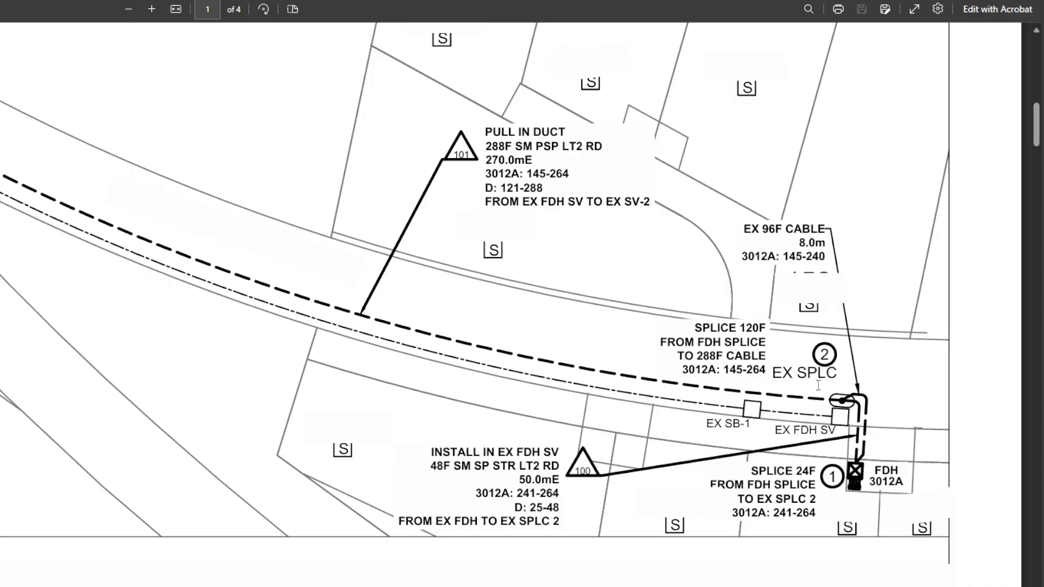
Copy the 48F SM SP STR LT2 RD cable's 241-264 range from the map
drag(430, 467, 576, 486)
click(500, 497)
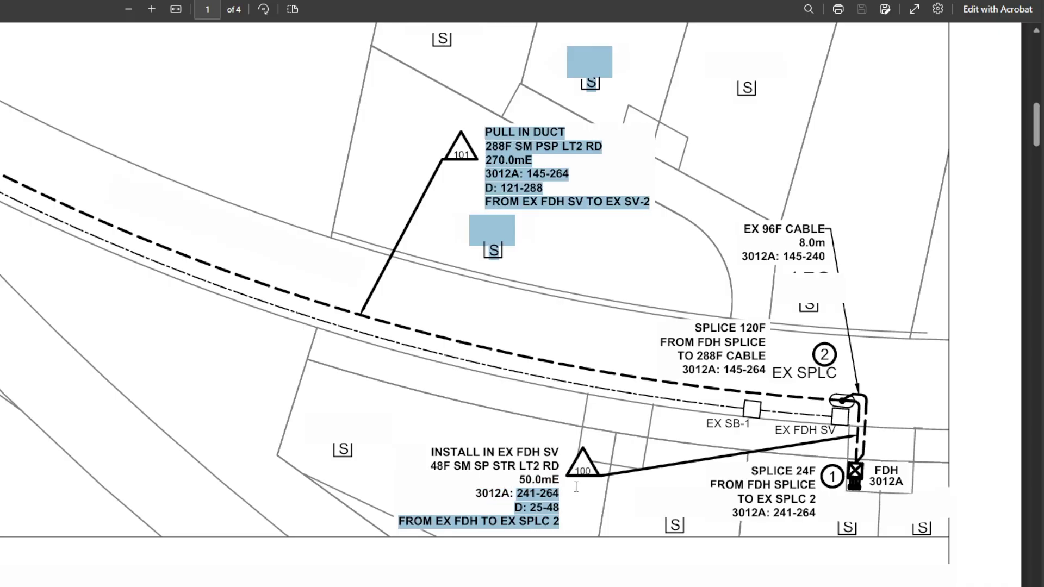
click(558, 510)
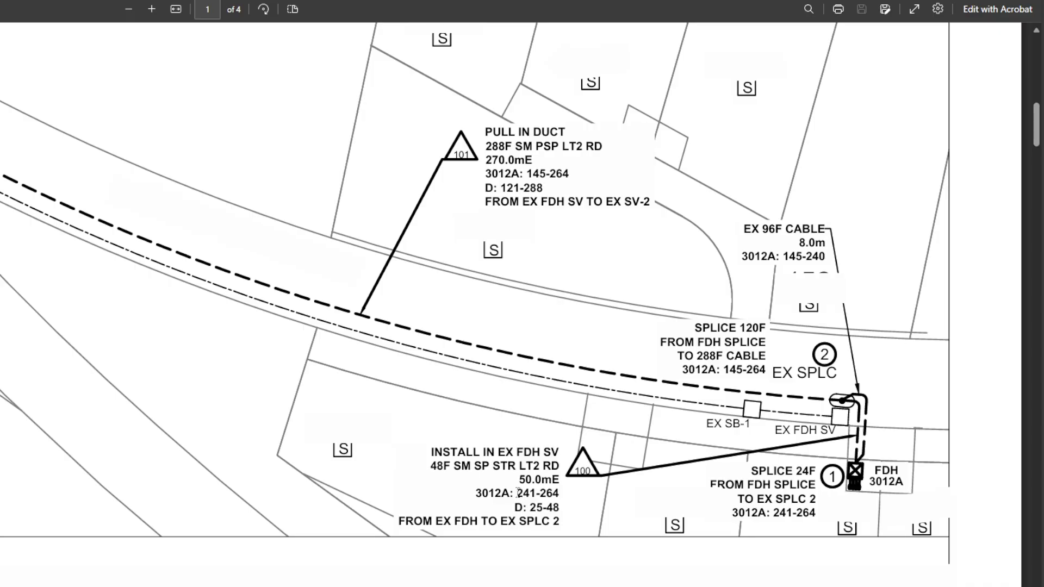
drag(517, 492, 558, 495)
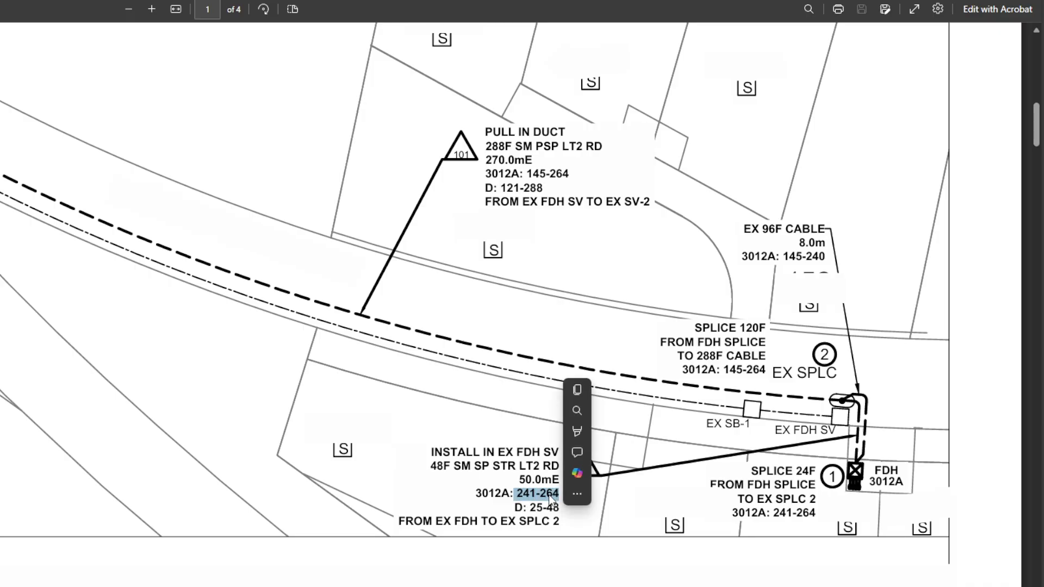
key(ctrl+c)
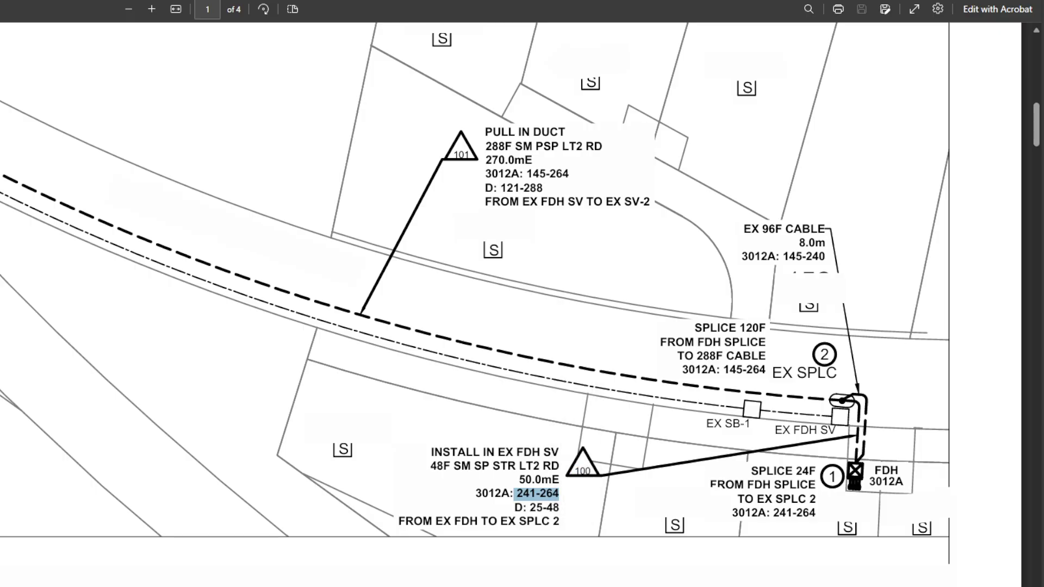
mouse_move(348, 581)
click(274, 547)
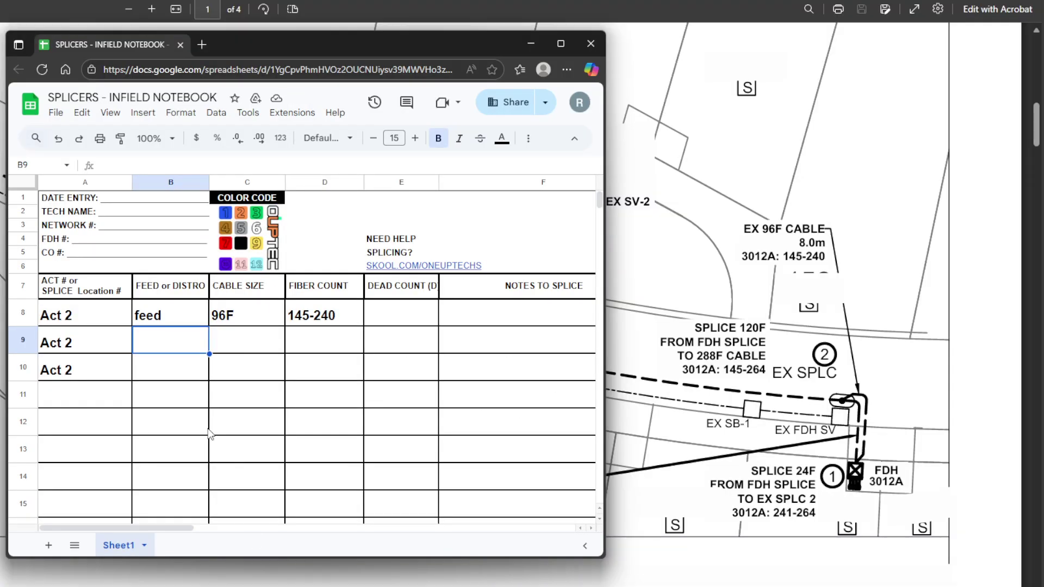
Fill row 9 with feed, 48F, 241-264 and dead count D,25-48, then switch to the map
text(feed)
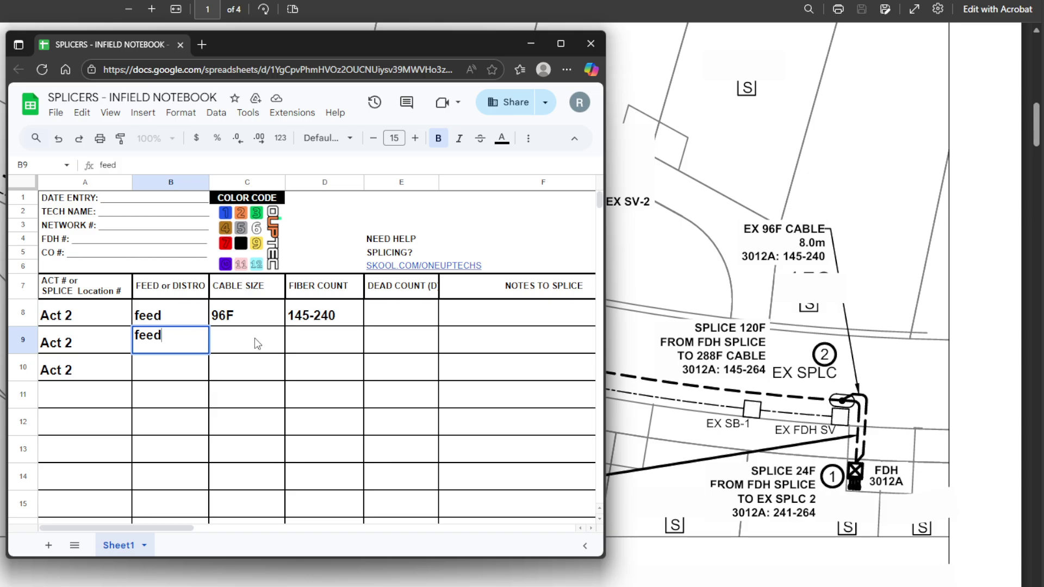
click(258, 344)
text(48F)
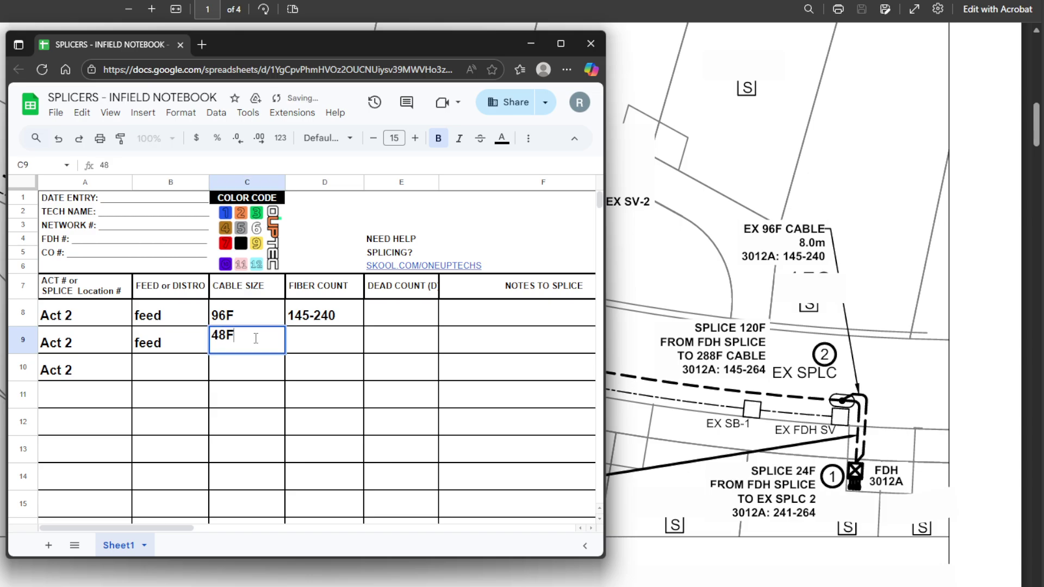
click(302, 351)
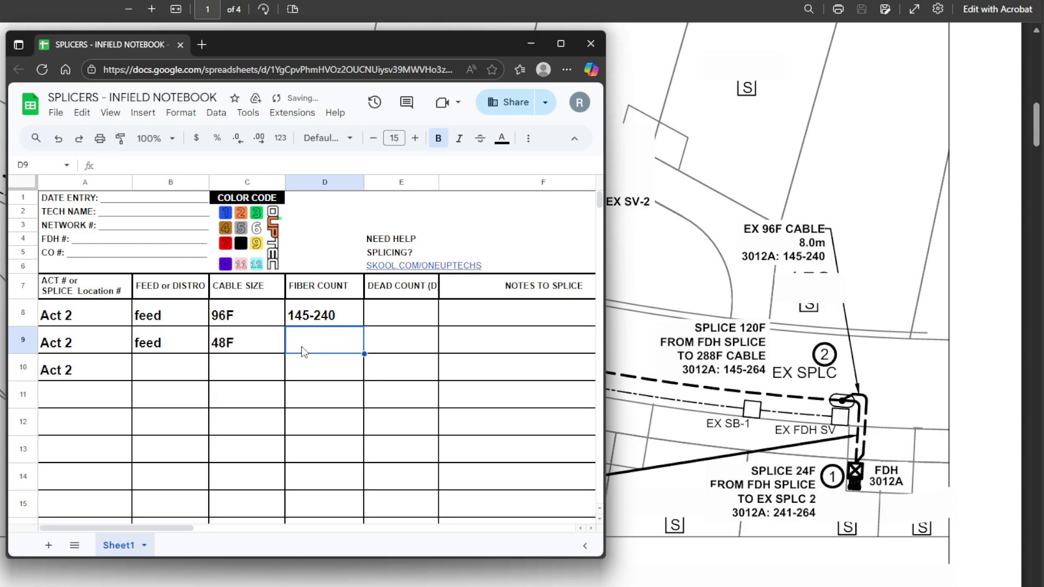
text(241-)
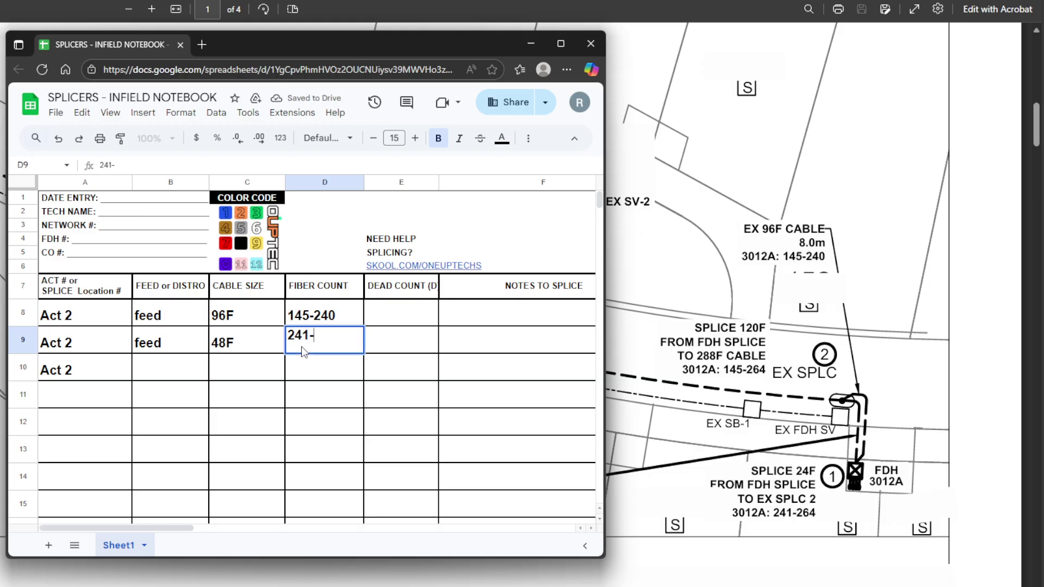
text(264)
click(385, 350)
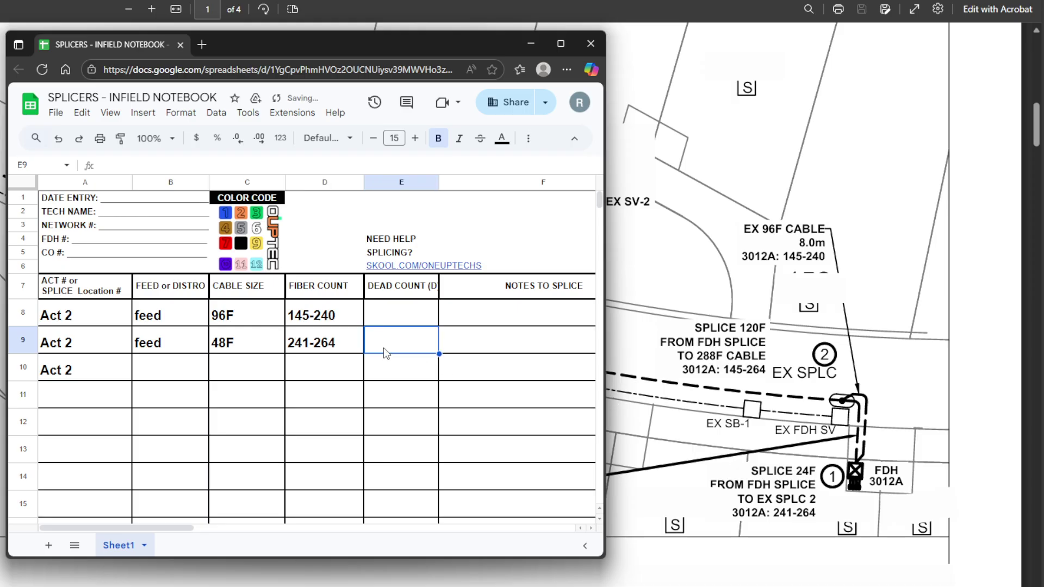
text(D,)
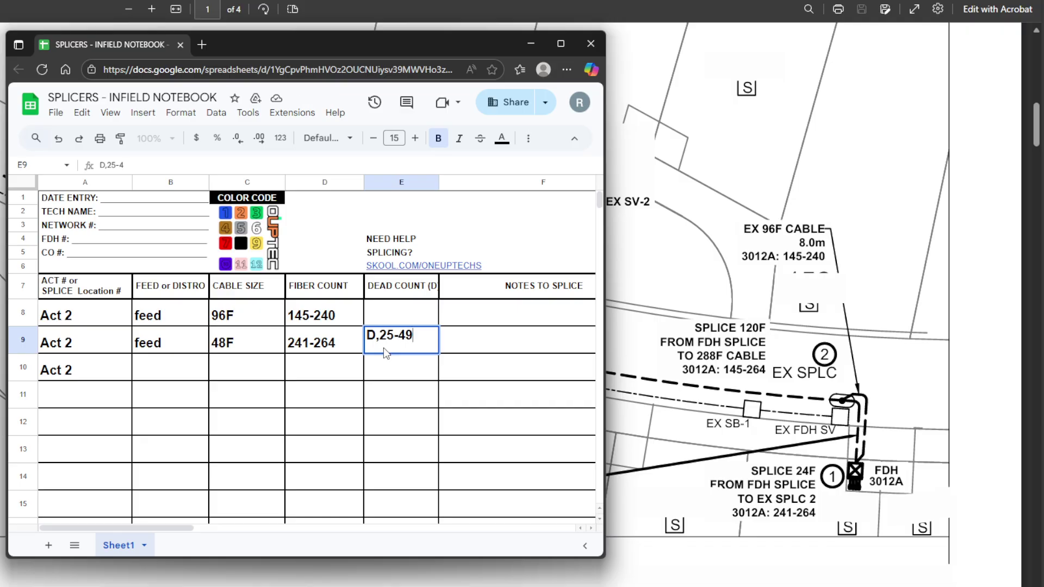
text(25-48)
click(631, 420)
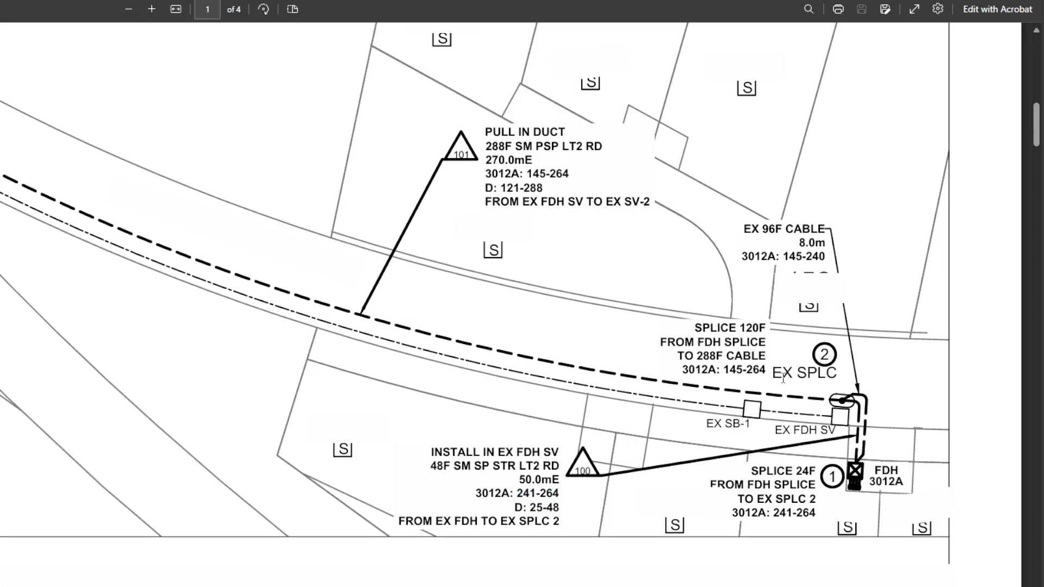
double_click(816, 372)
click(810, 394)
drag(485, 148, 565, 148)
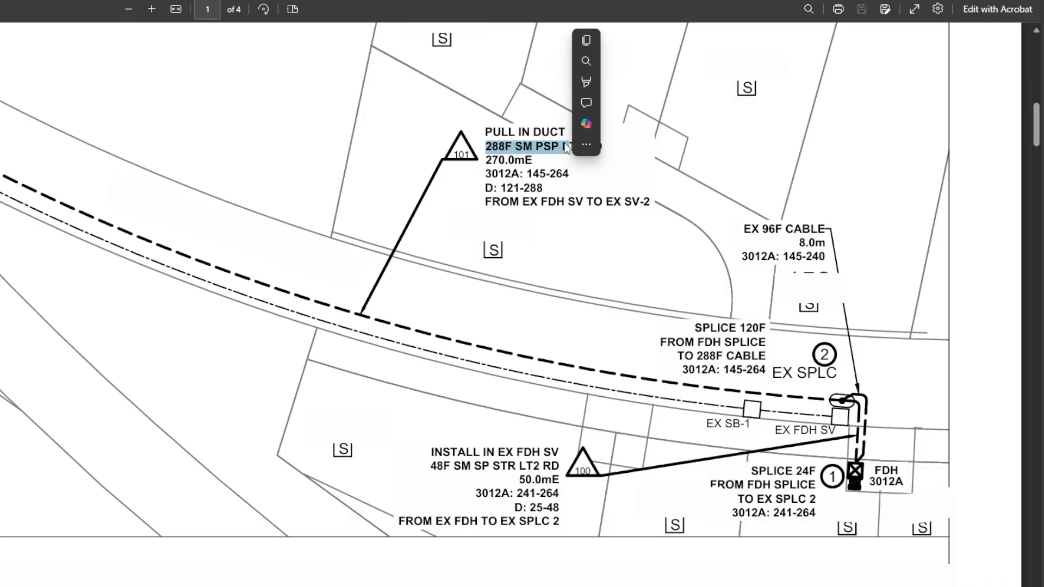
click(526, 175)
drag(527, 175, 577, 175)
click(555, 187)
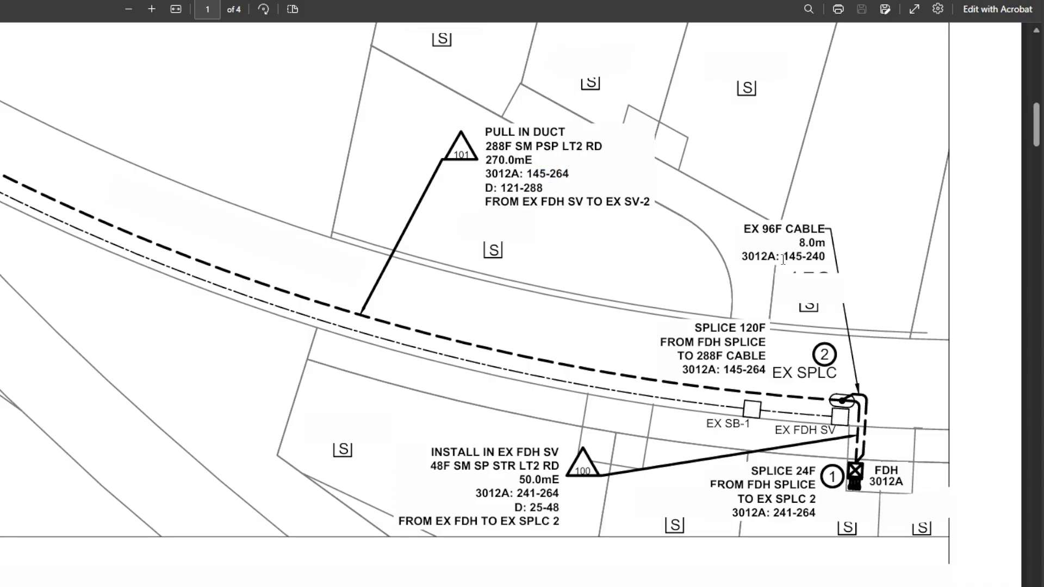
drag(783, 260, 822, 257)
drag(541, 493, 560, 494)
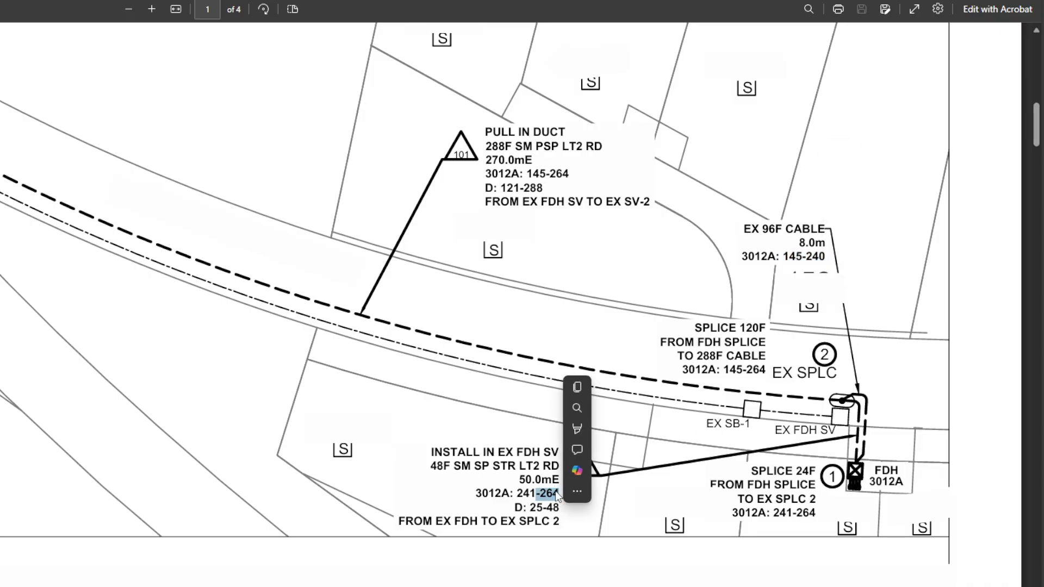
click(564, 328)
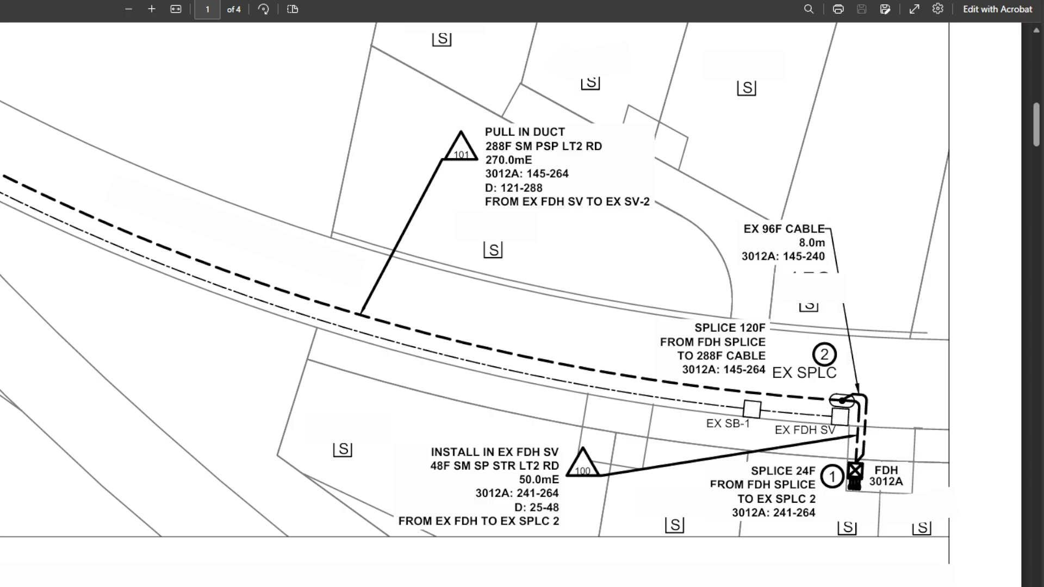
Fill row 10 with dist, 288F, 145-264 and dead count D,121-288
click(275, 535)
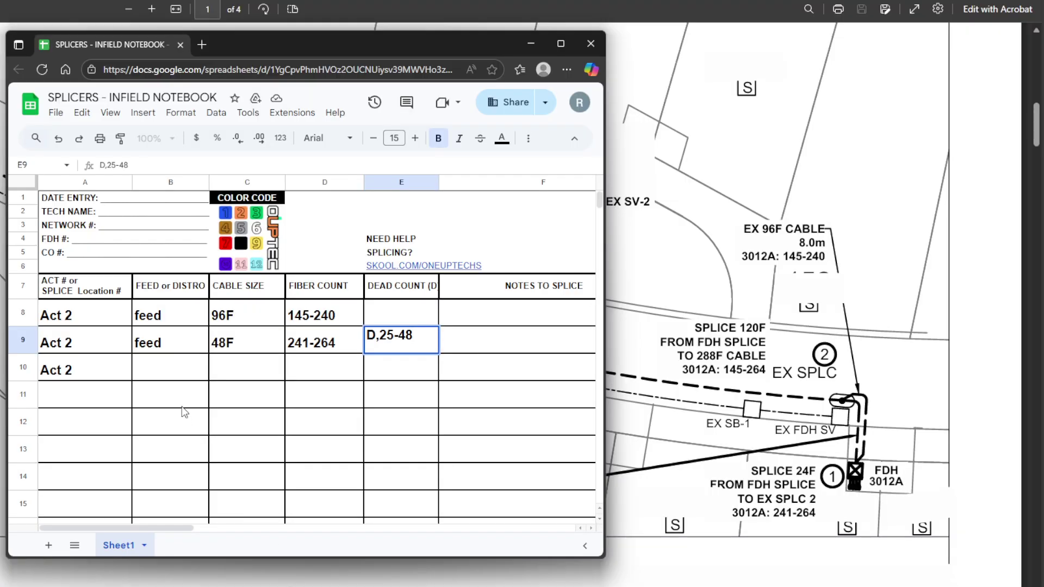
click(168, 380)
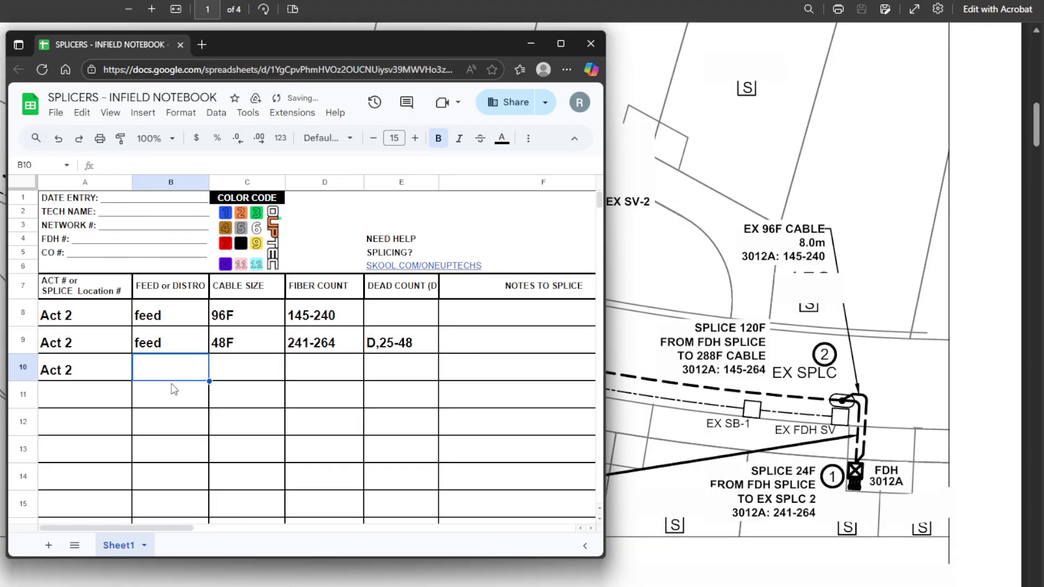
text(dist)
click(235, 375)
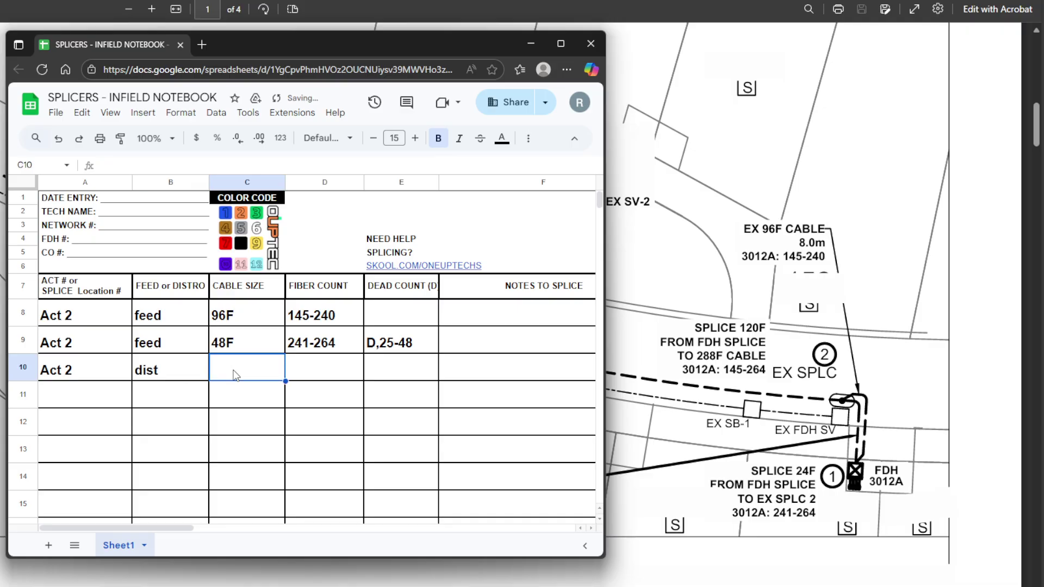
text(288F)
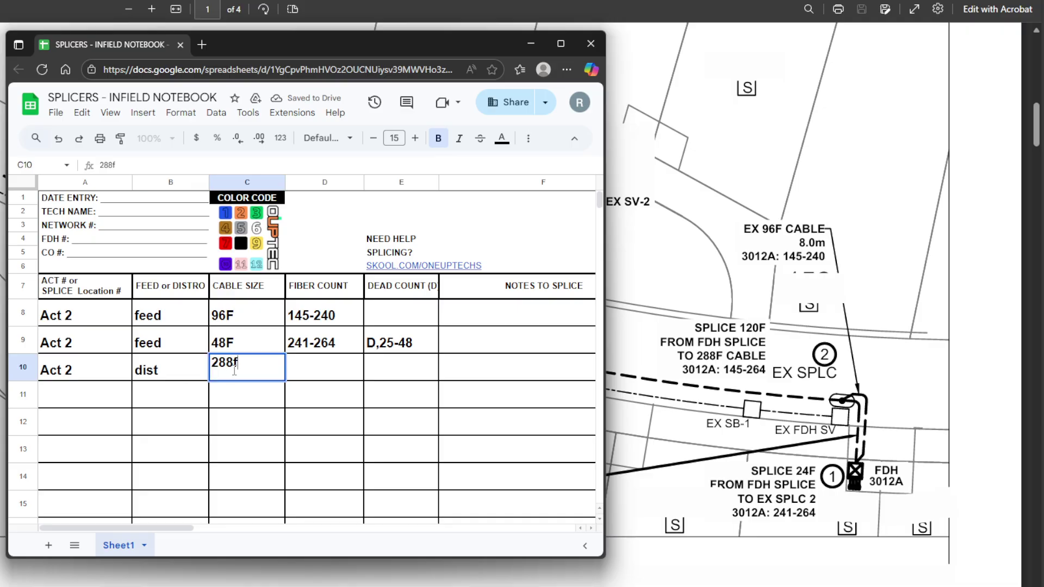
click(327, 375)
text(145)
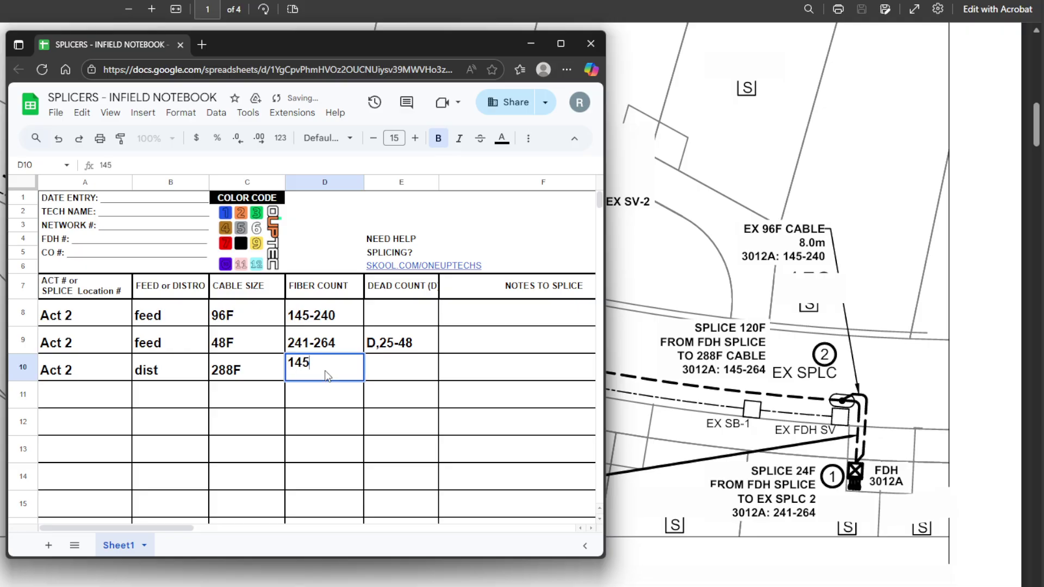
text(-264)
click(386, 365)
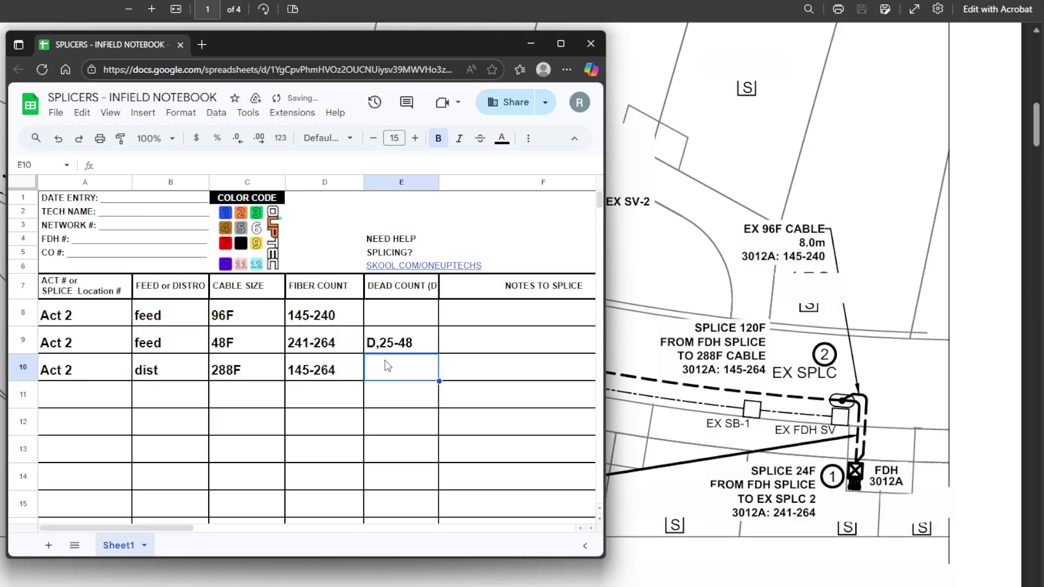
text(D,12)
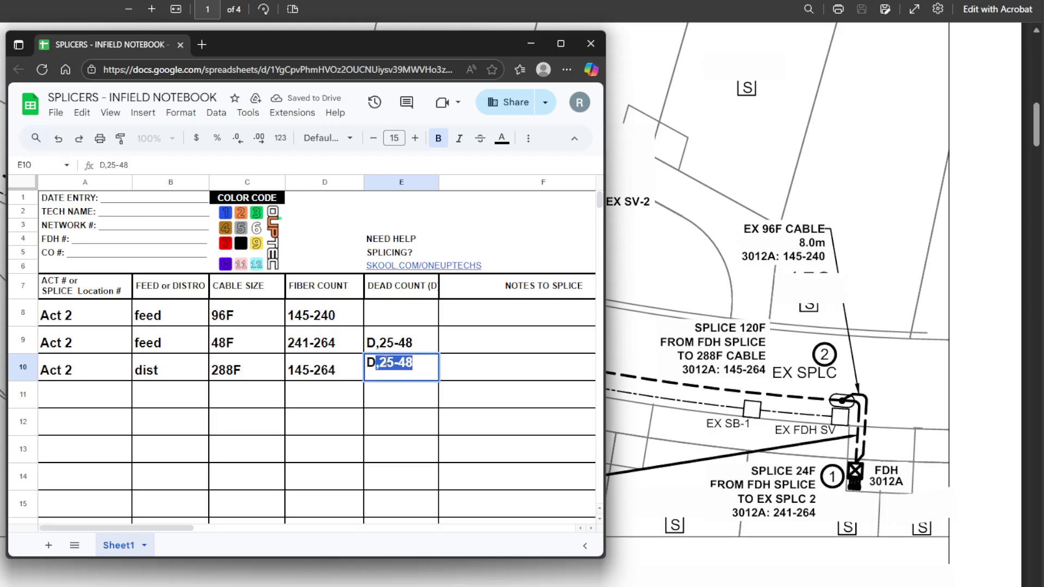
text(1-288)
click(646, 305)
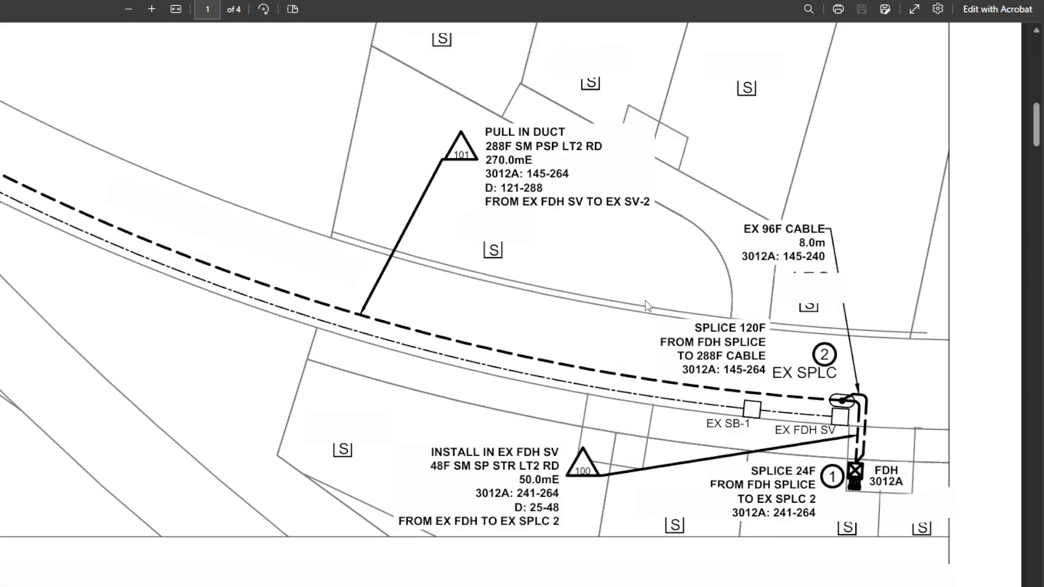
Check the D: 121-288 dead range on the map and commit row 10's dead count
drag(486, 188, 542, 188)
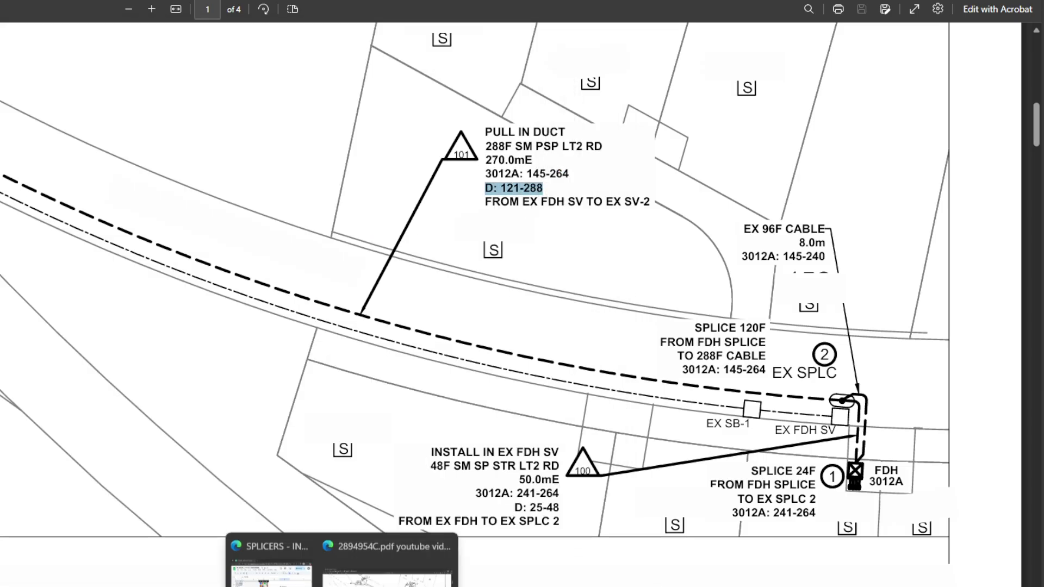
click(263, 562)
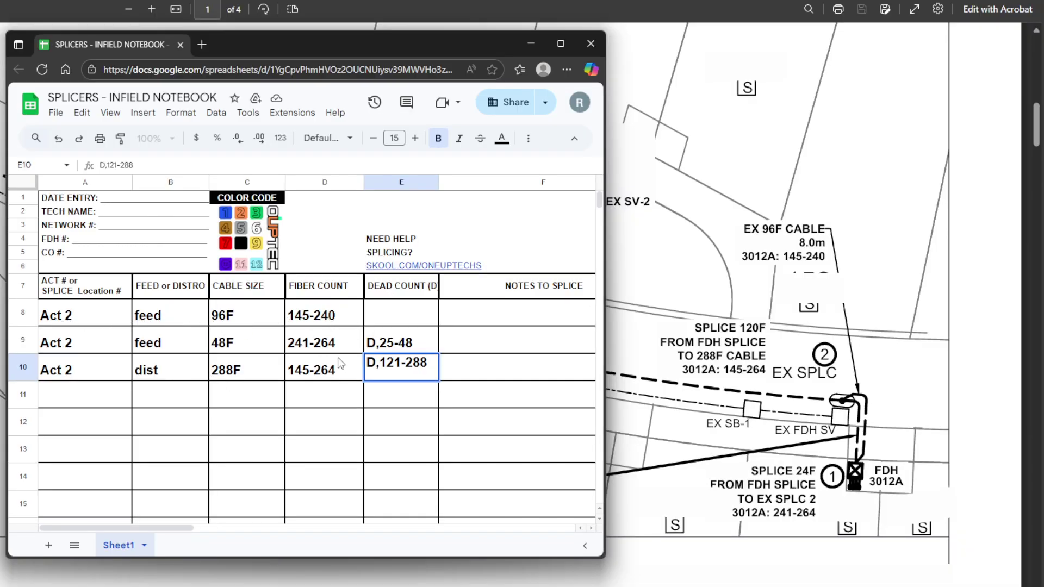
click(314, 373)
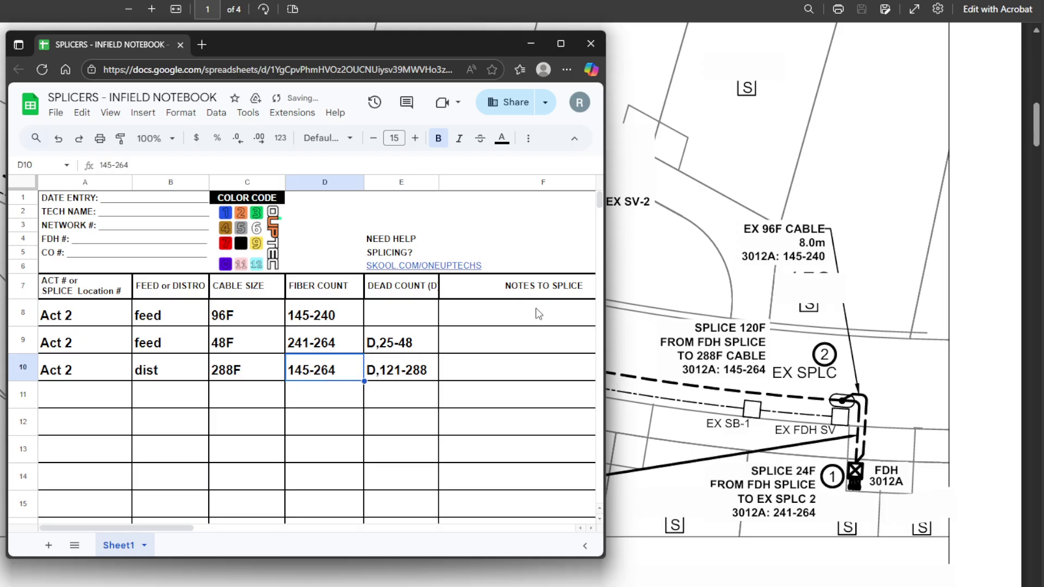
click(647, 302)
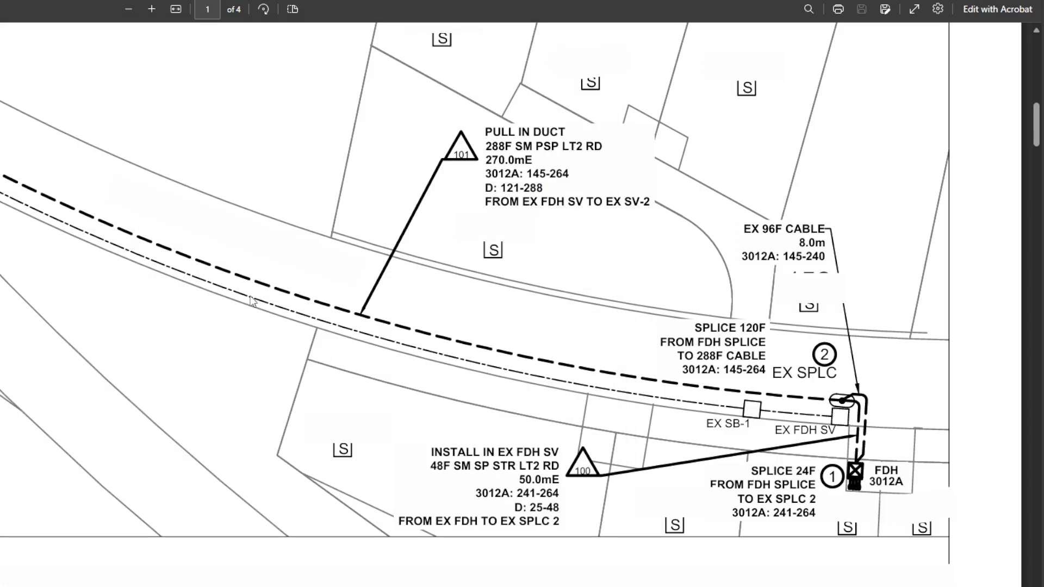
Move the map view to splice 3 and read the NEW 450C6 splice label
scroll(253, 301, left, 5)
scroll(253, 302, left, 1)
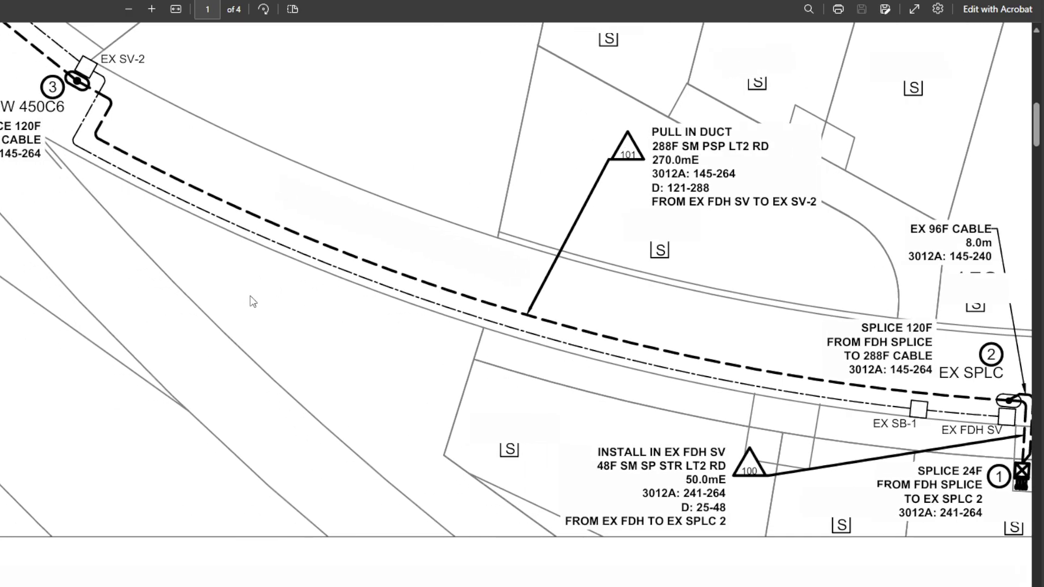
scroll(253, 302, down, 4)
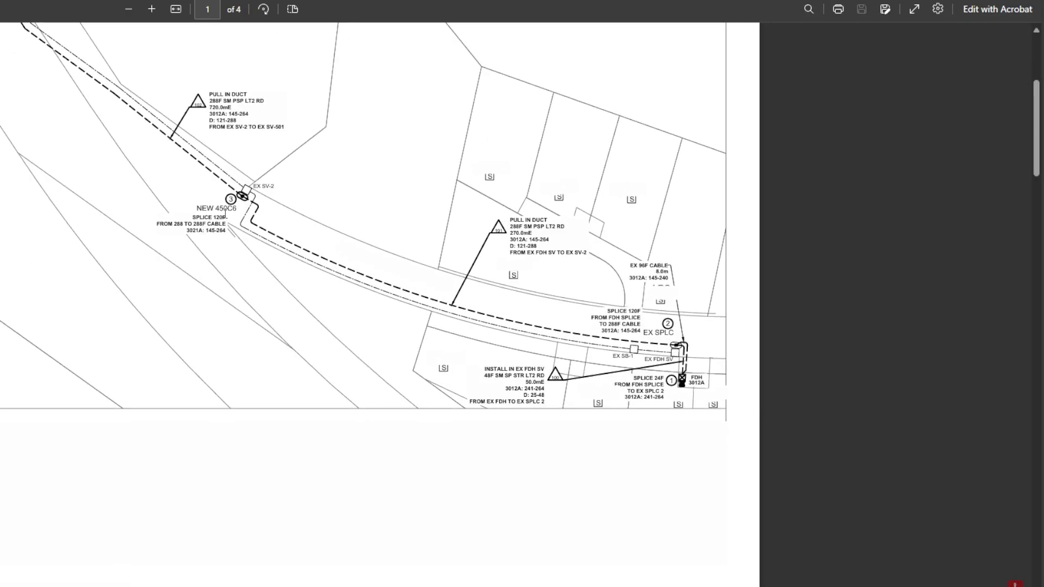
scroll(246, 159, up, 3)
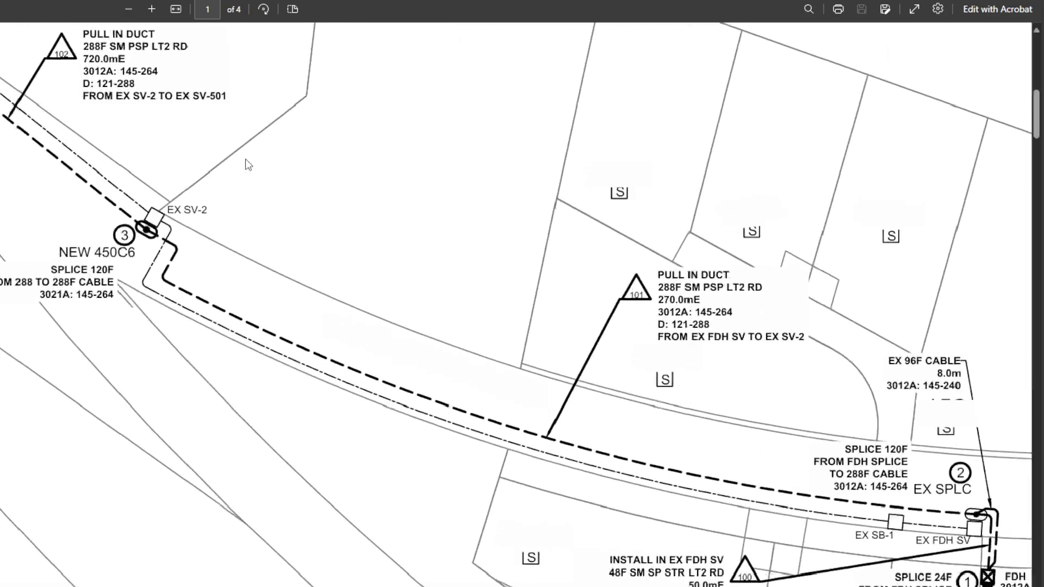
scroll(246, 159, up, 2)
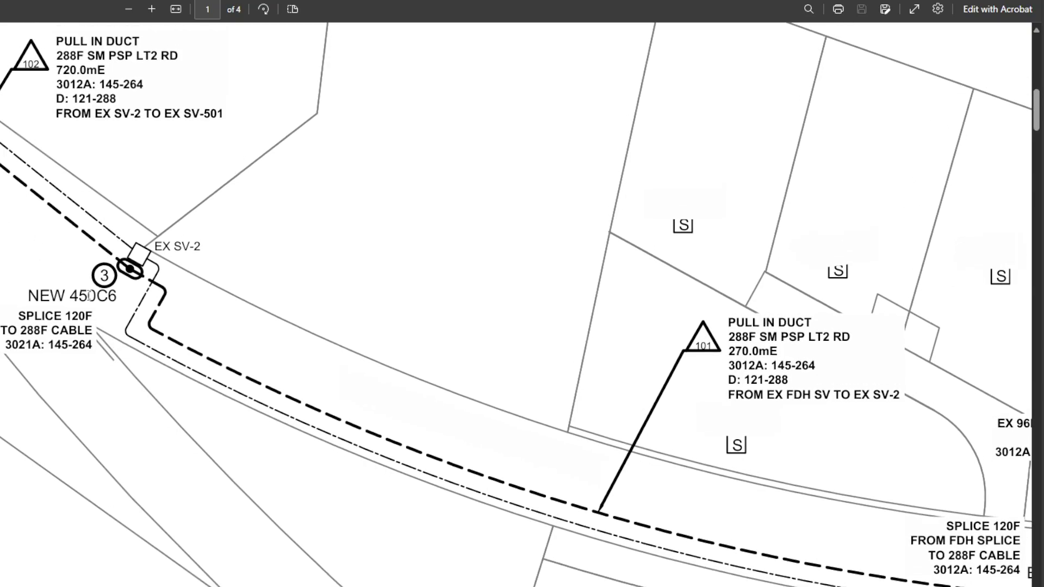
drag(26, 303, 125, 301)
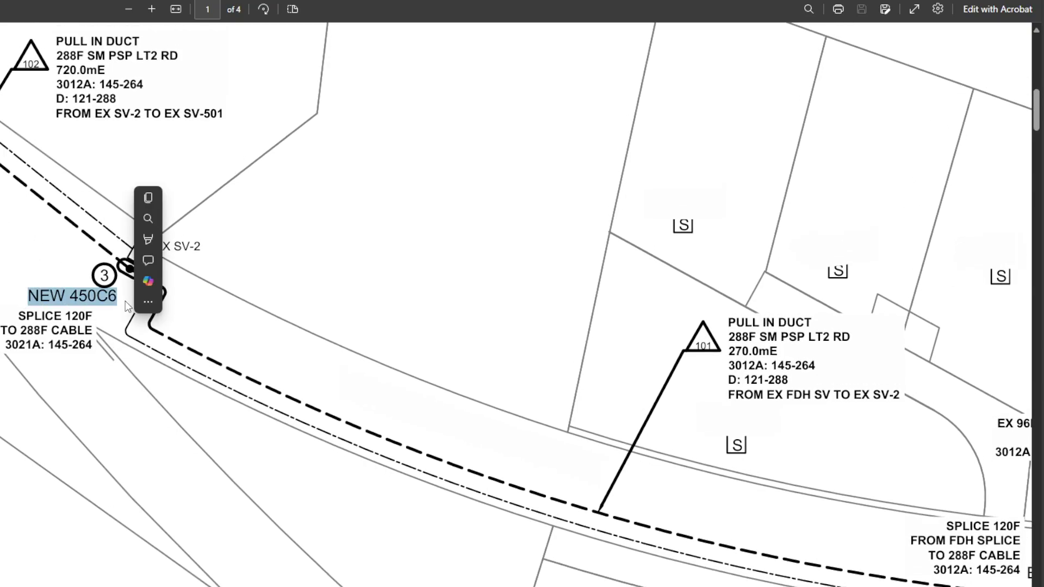
click(92, 377)
Read the 102 and 101 PULL IN DUCT labels with range 145-264, then return to the notebook
scroll(93, 377, down, 2)
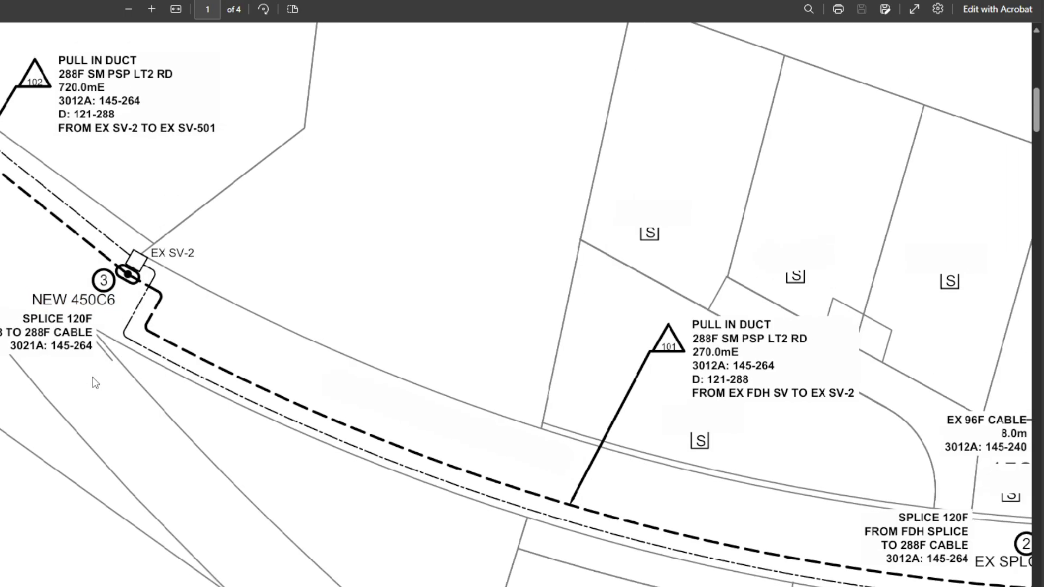
scroll(93, 376, down, 1)
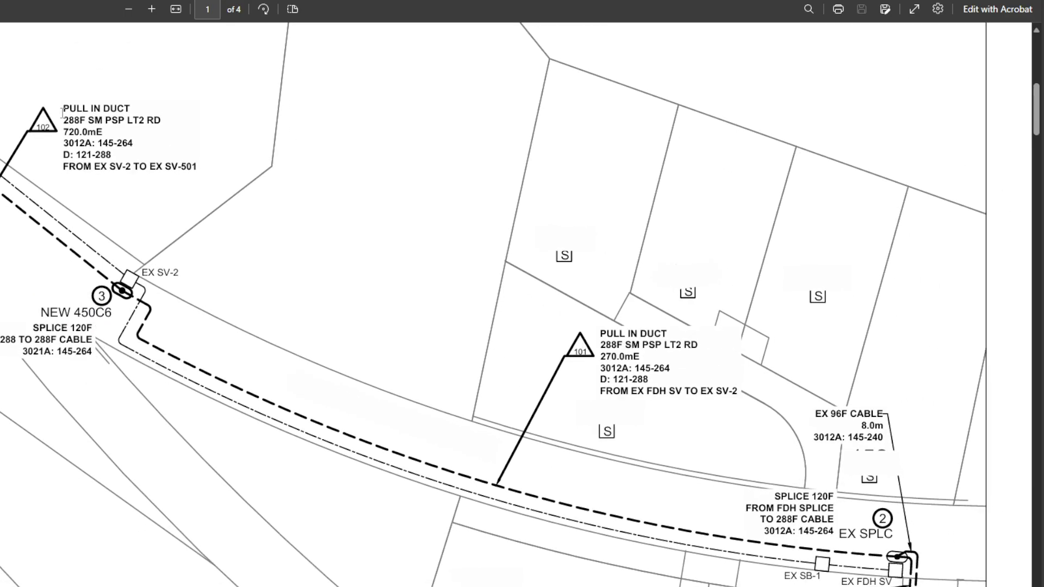
drag(102, 120, 63, 108)
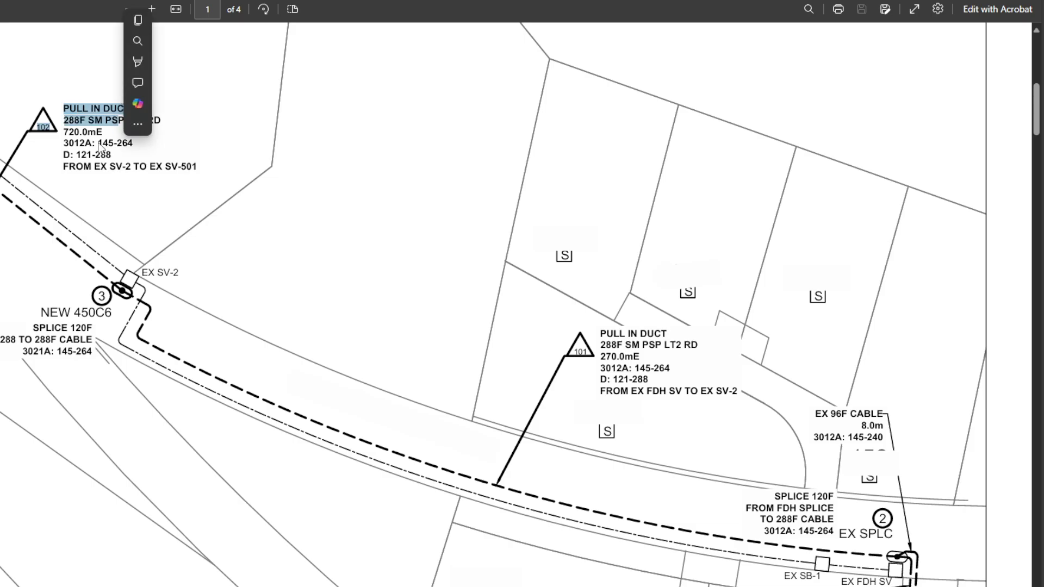
click(99, 143)
drag(102, 143, 133, 144)
click(609, 410)
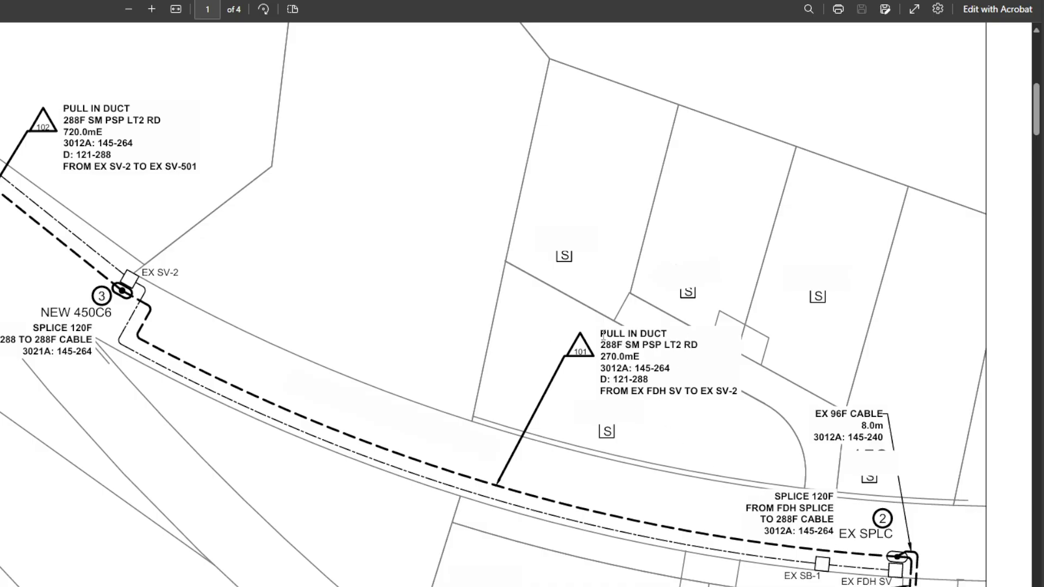
drag(602, 333, 660, 369)
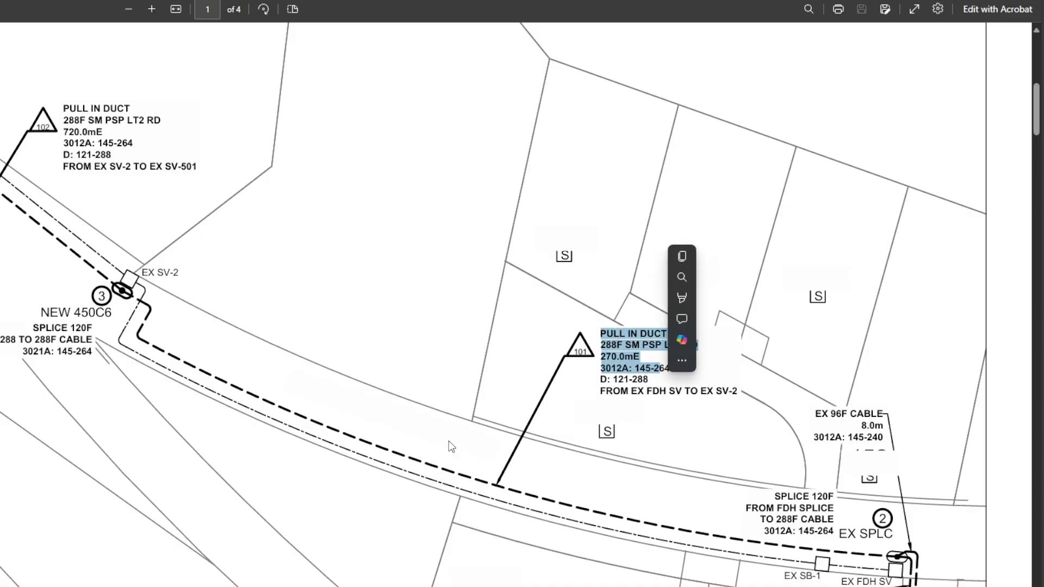
click(447, 461)
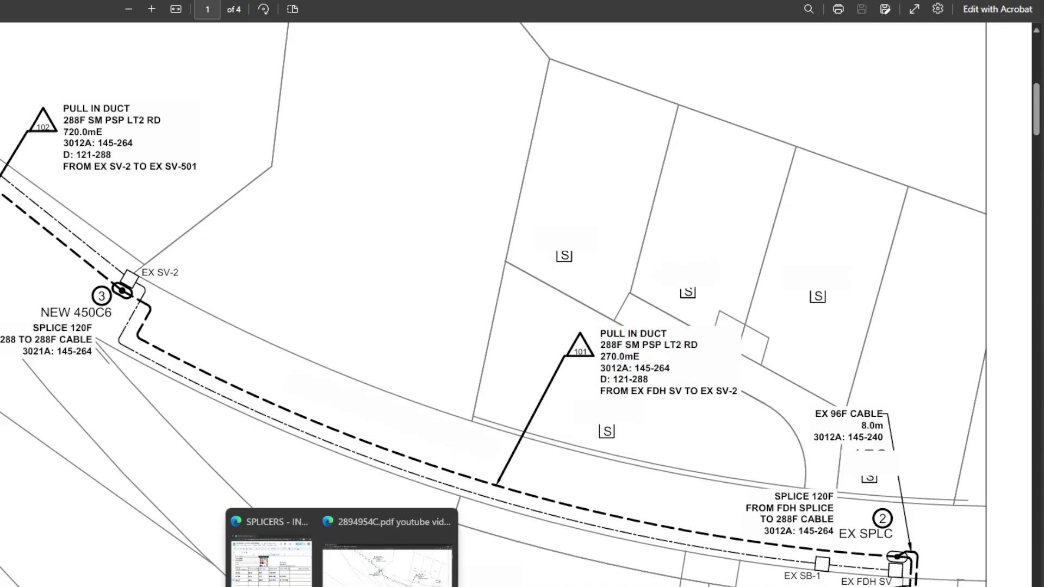
click(270, 543)
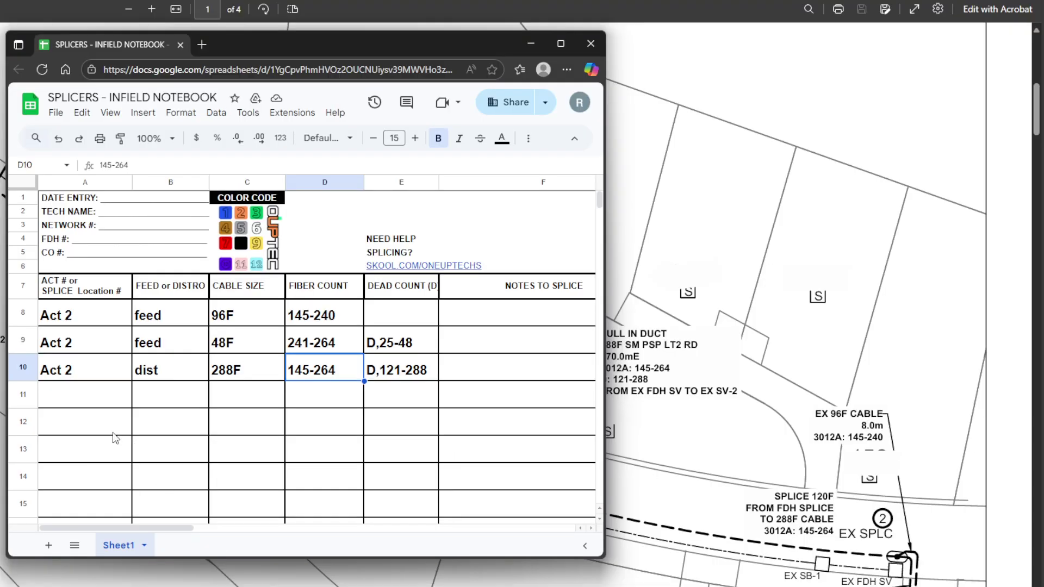
Enter Act 3 in A12 and A13, with feed in B12 and dist in B13
click(112, 432)
text(Act 3)
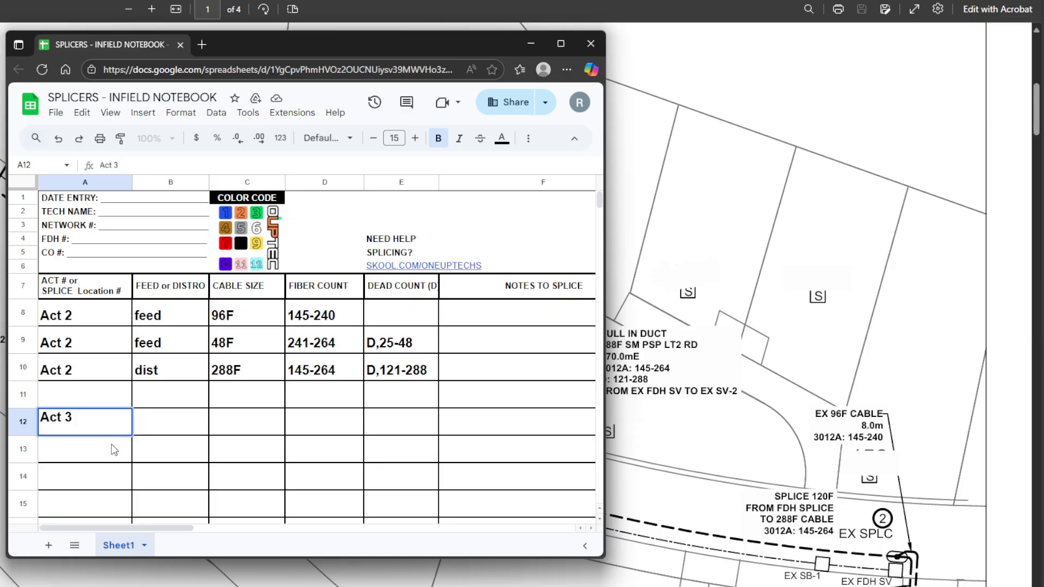
key(Return)
text(Act)
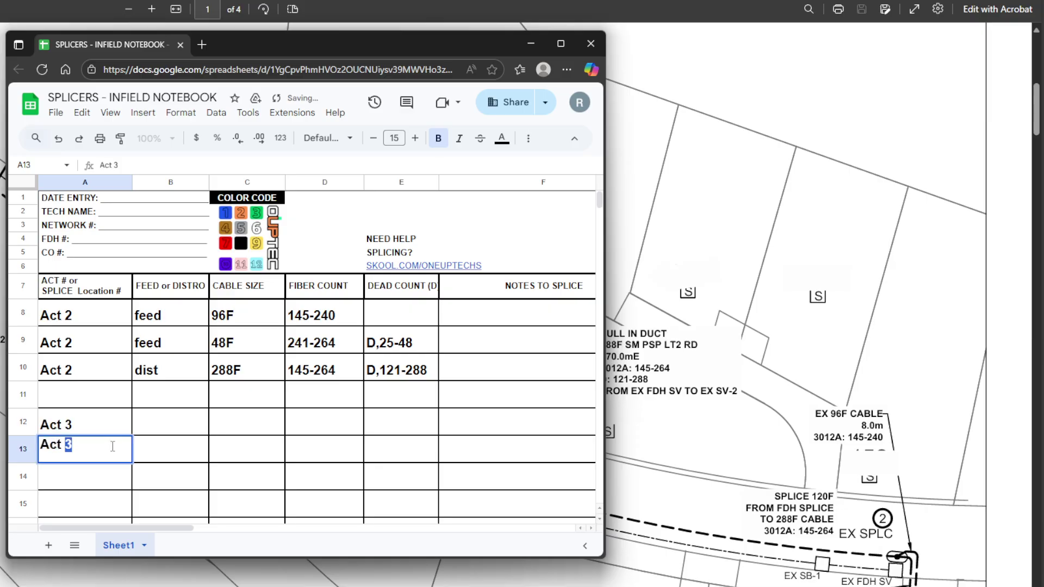
text( 3)
click(159, 421)
text(feed)
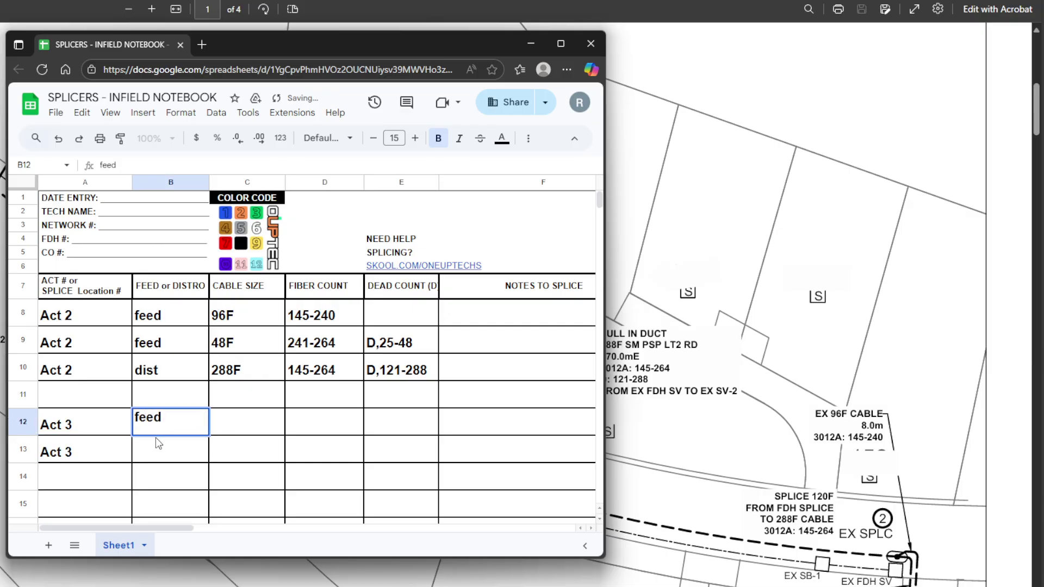
click(152, 446)
text(dist)
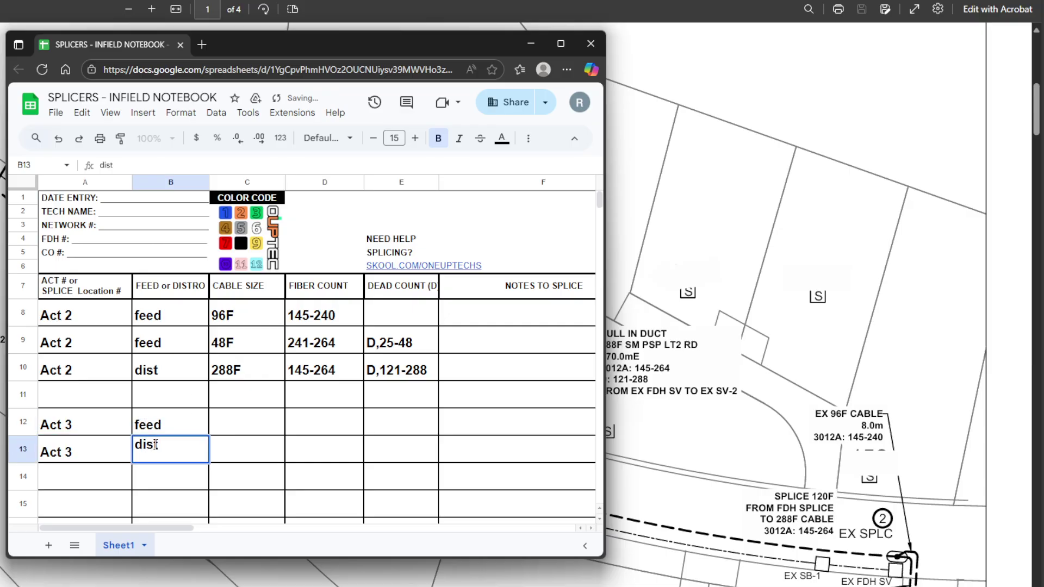
click(238, 420)
Give both Act 3 rows 288F, fiber count 145-264 and dead count D,121-288
text(288F)
click(234, 455)
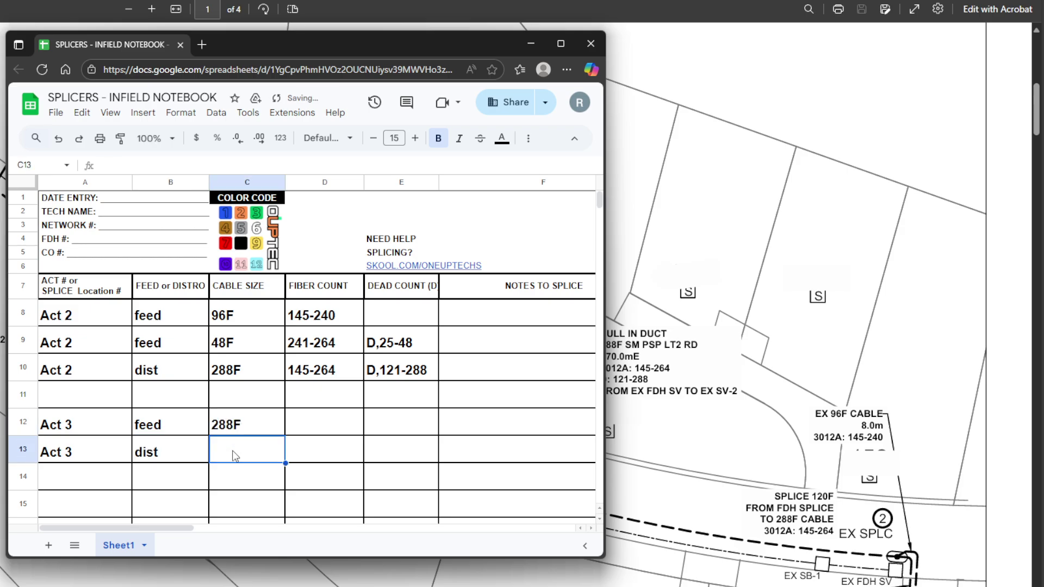
text(288F)
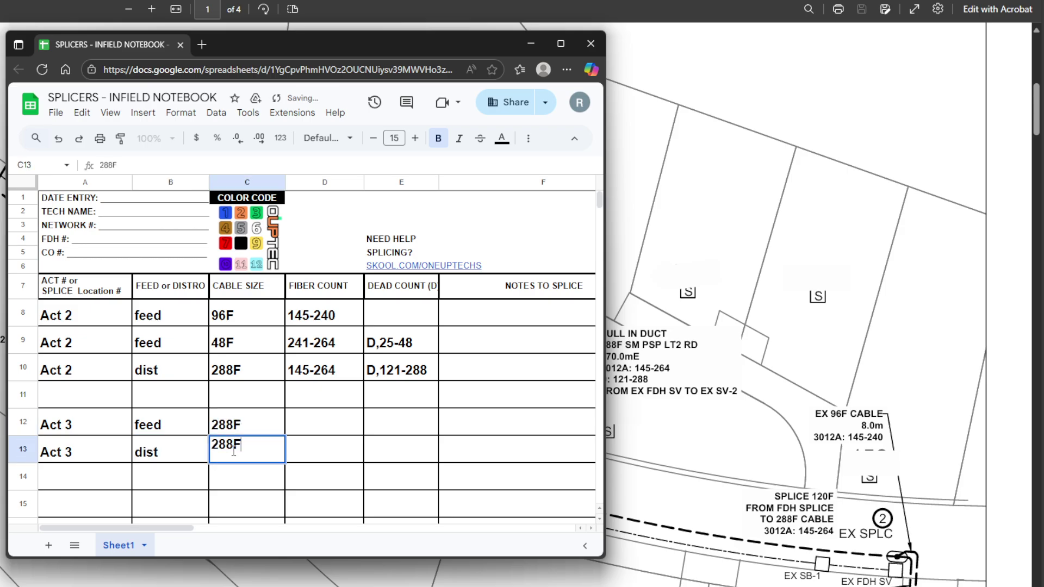
click(312, 419)
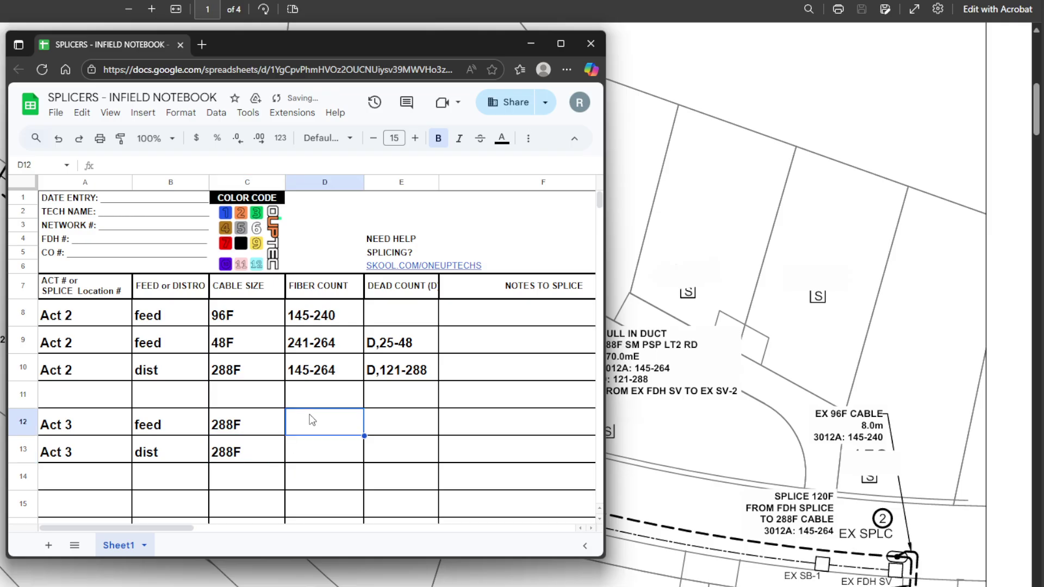
text(1450)
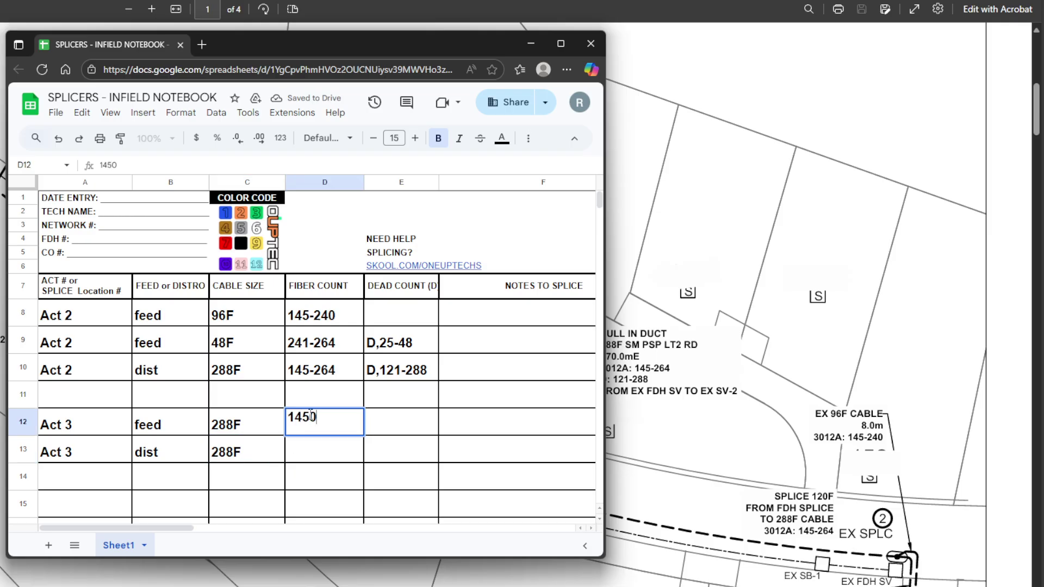
key(BackSpace)
text(-264)
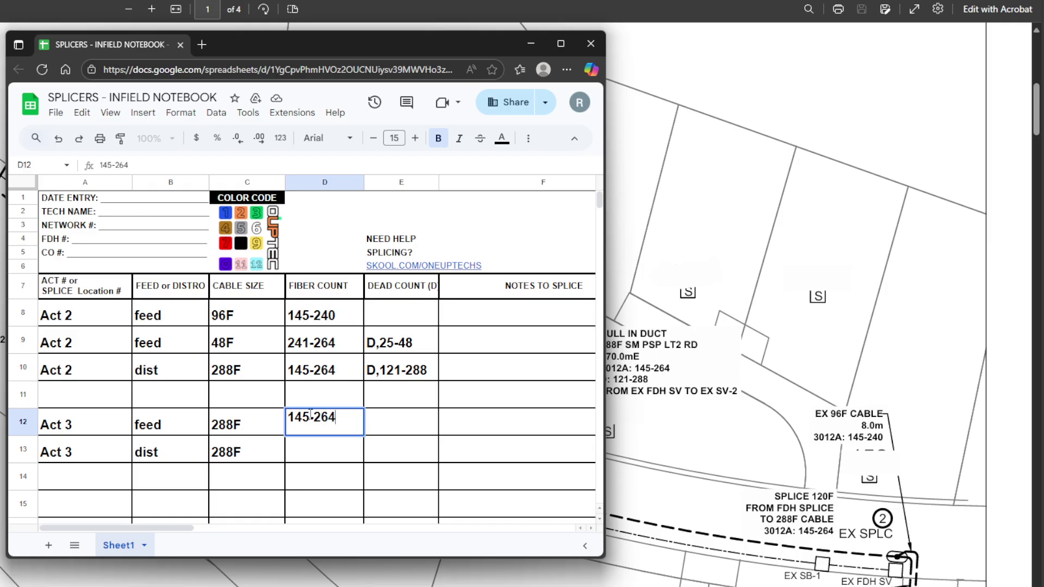
click(338, 450)
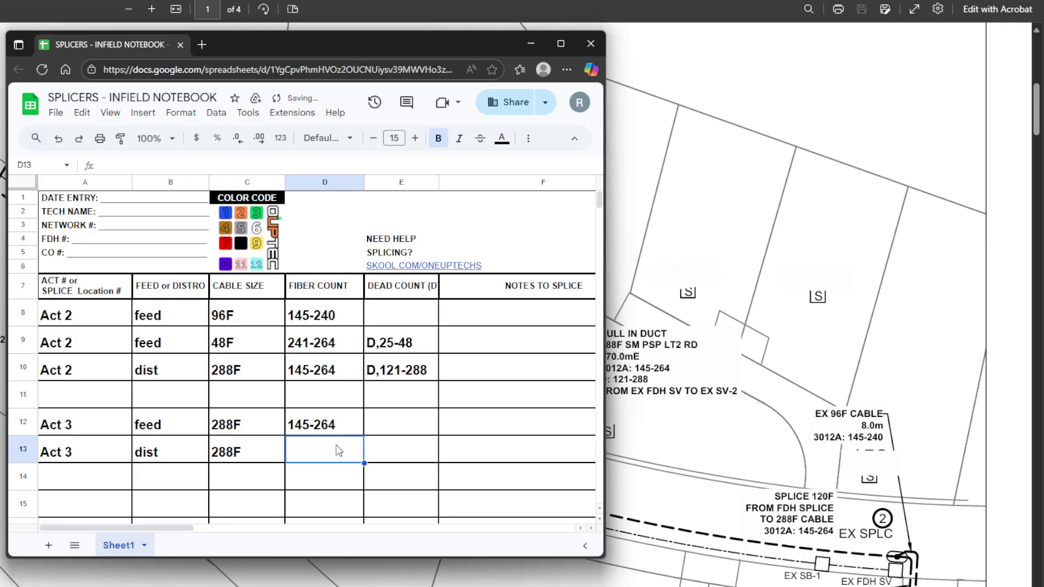
text(14)
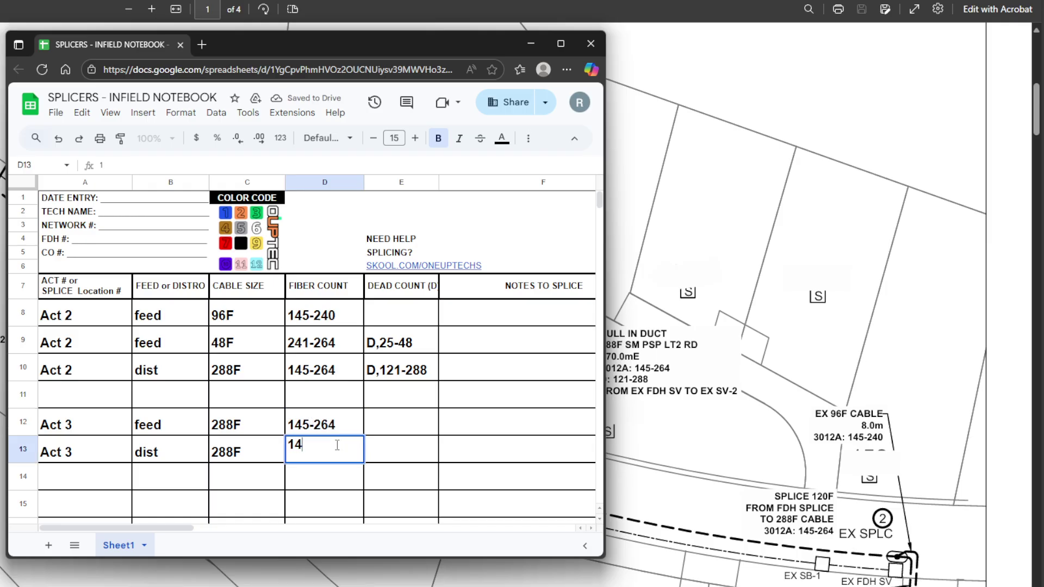
text(5-264)
click(380, 422)
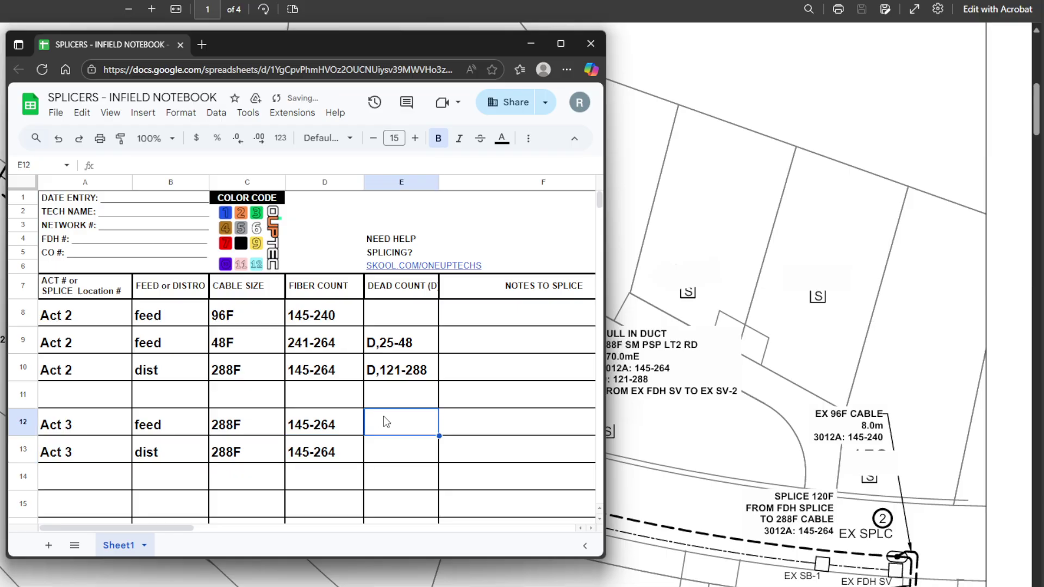
text(D)
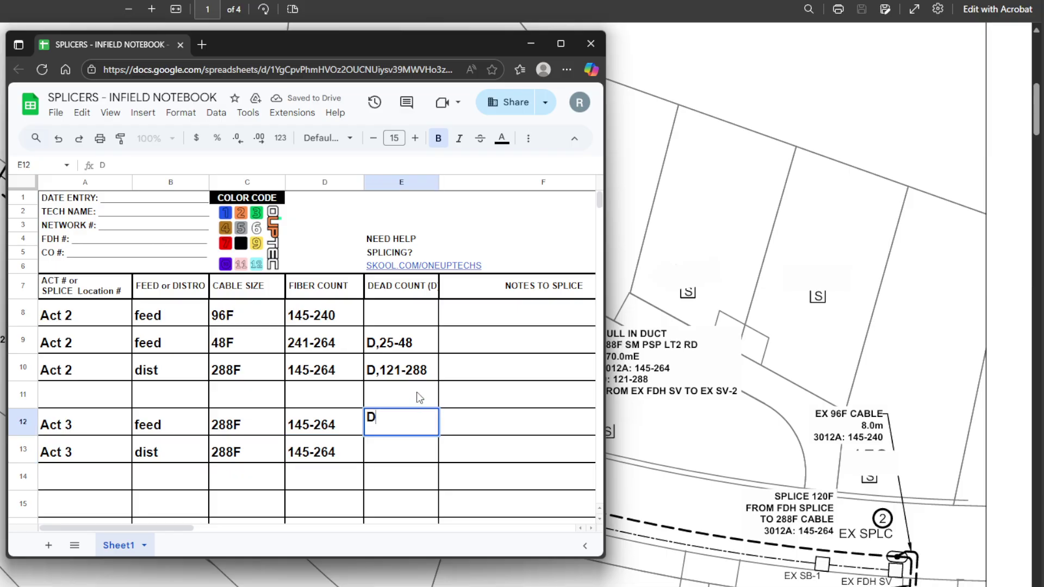
text(,121-288)
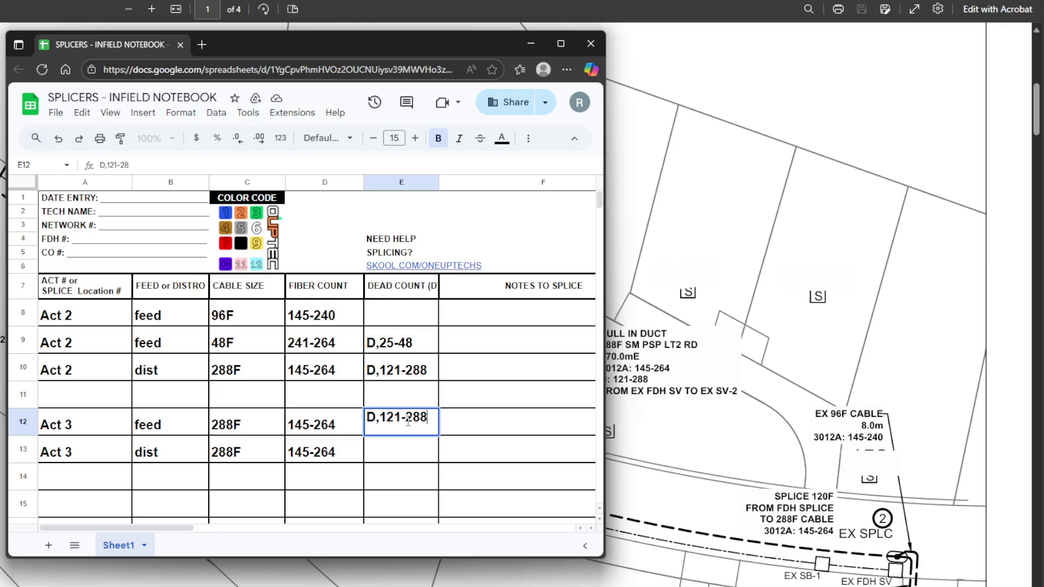
key(Return)
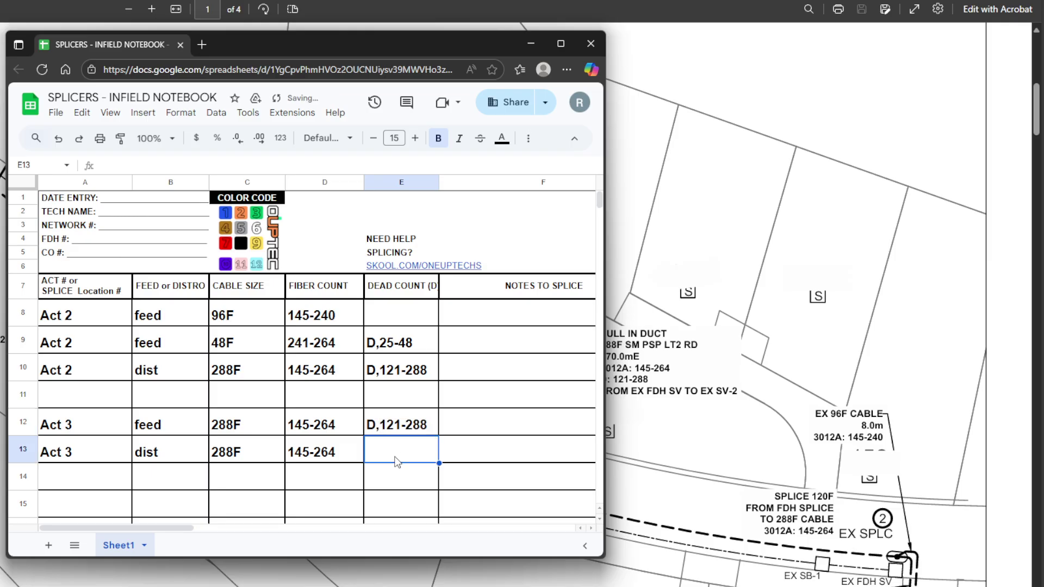
text(D,121-288)
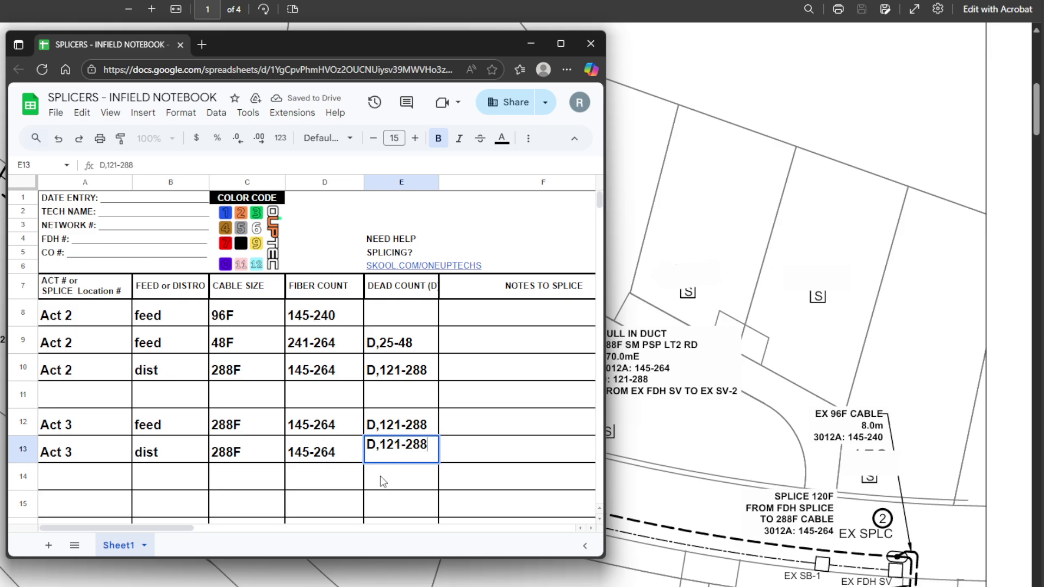
key(Return)
click(54, 426)
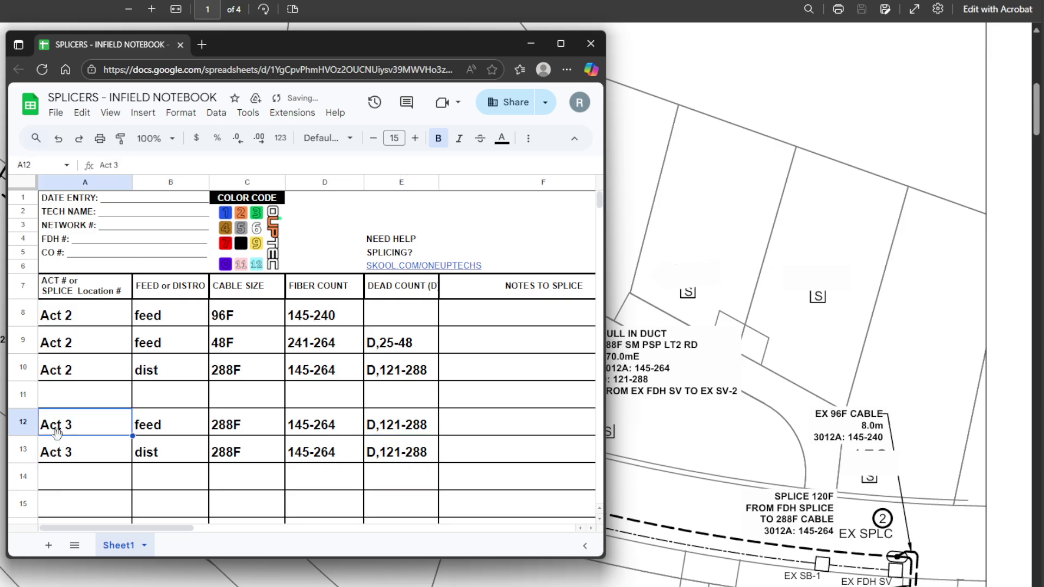
Scroll and zoom the PDF map to page 3's splice 4 and 5 labels
scroll(87, 369, down, 3)
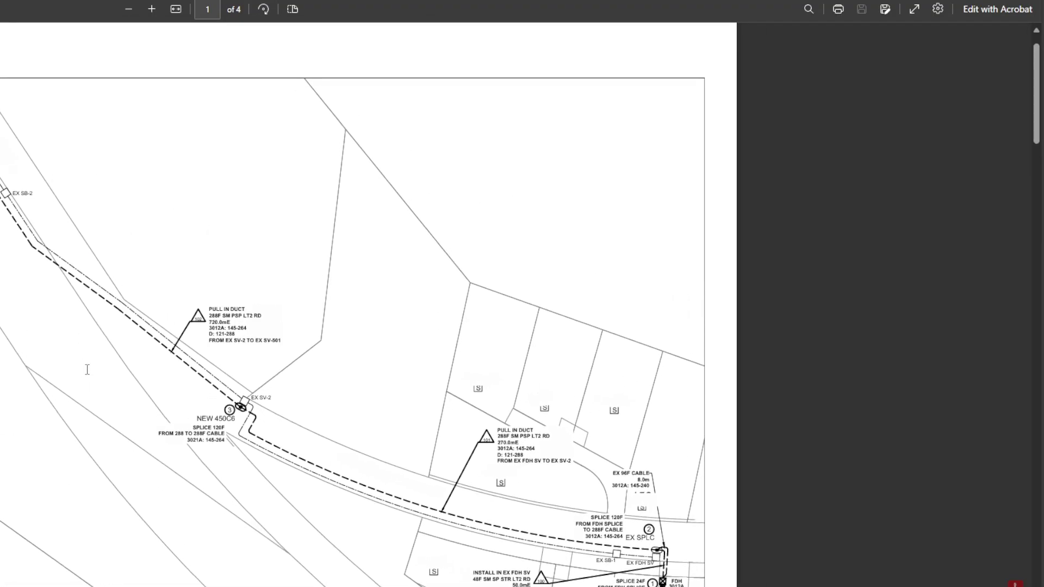
scroll(87, 369, down, 4)
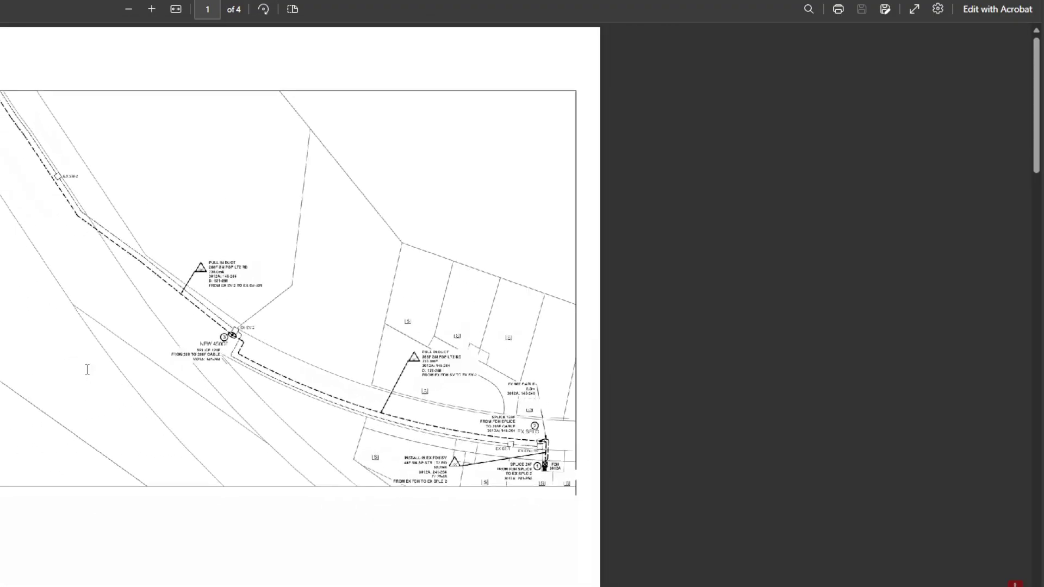
scroll(87, 370, up, 1)
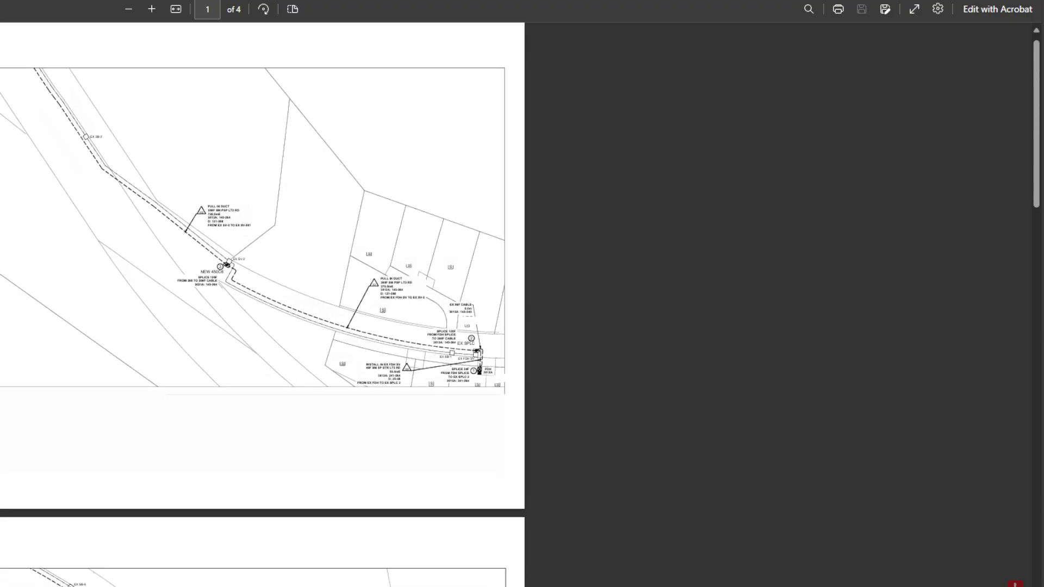
scroll(168, 333, down, 7)
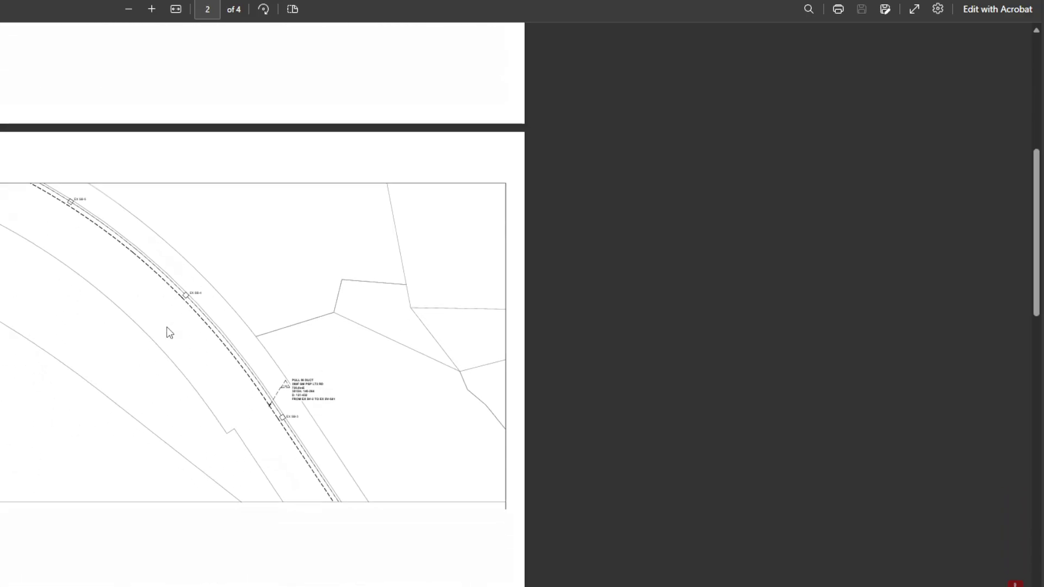
scroll(169, 332, up, 3)
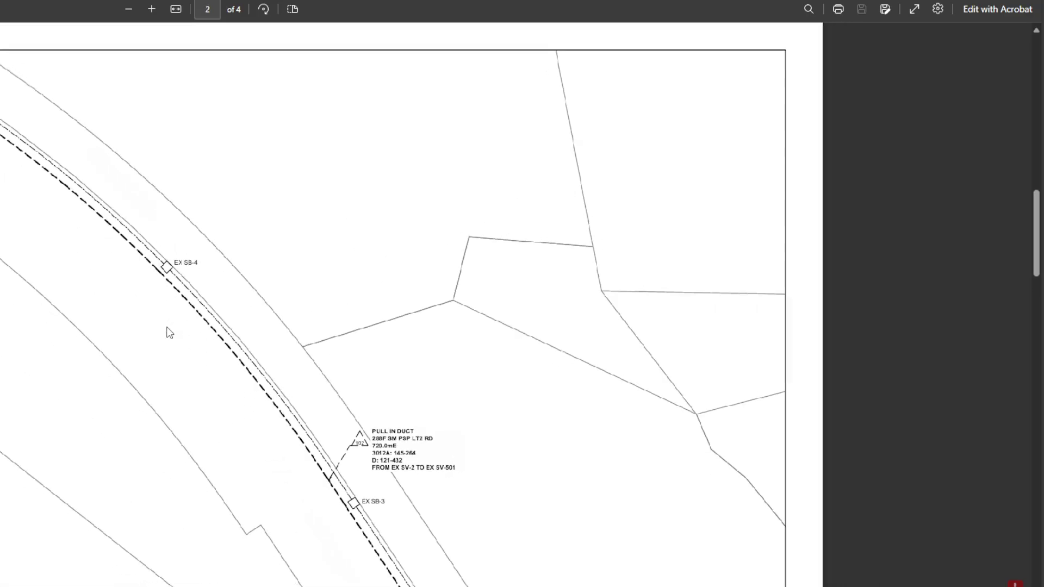
scroll(168, 333, down, 3)
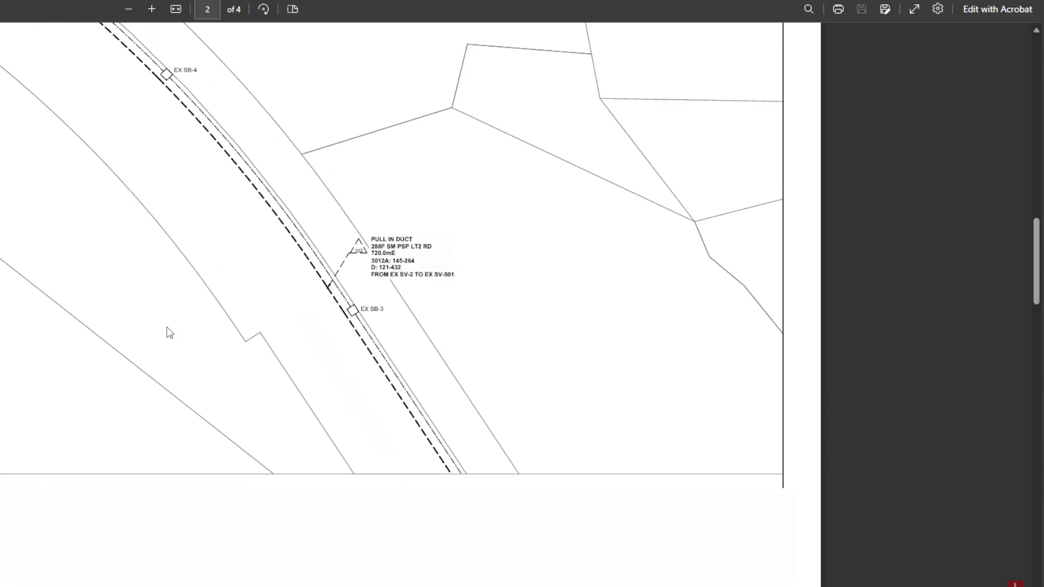
scroll(169, 332, down, 2)
scroll(170, 333, down, 4)
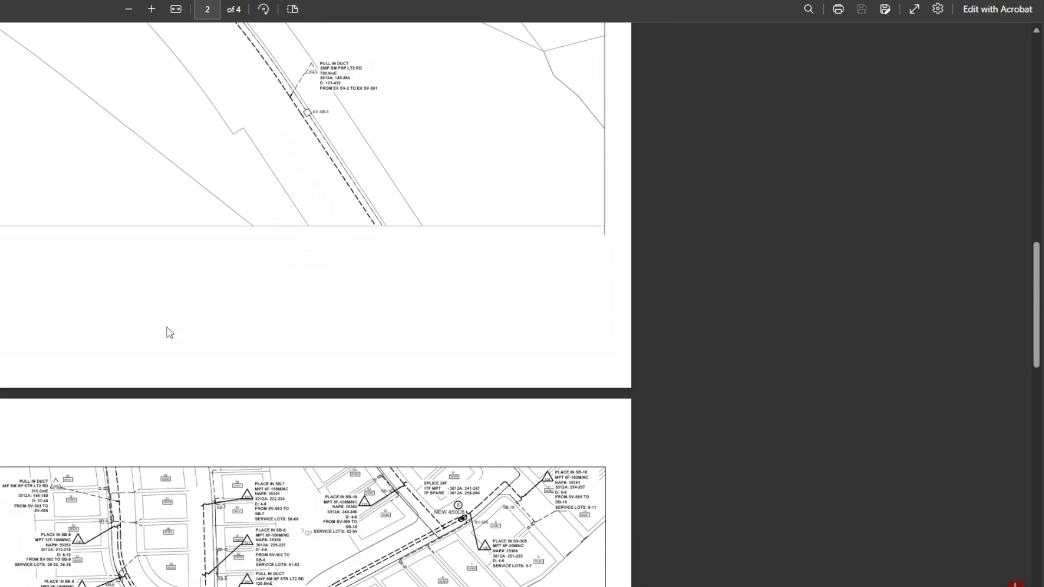
scroll(169, 332, down, 5)
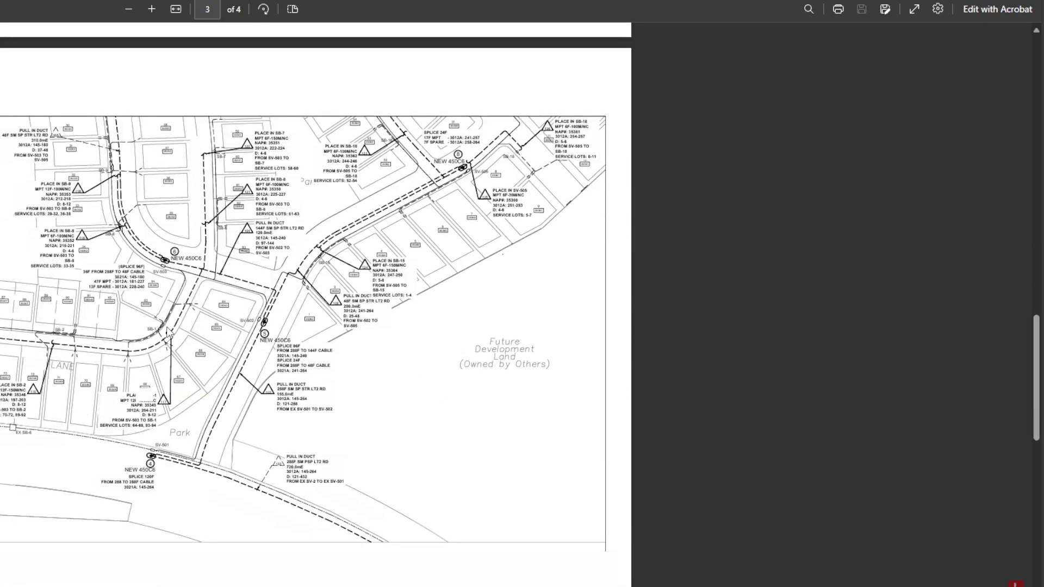
scroll(167, 333, down, 1)
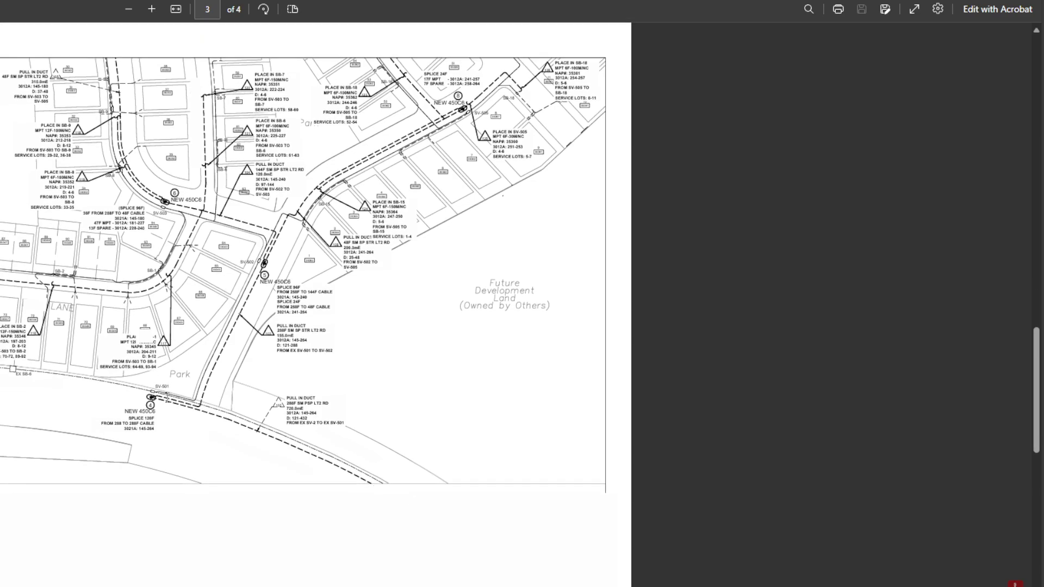
scroll(167, 397, up, 5)
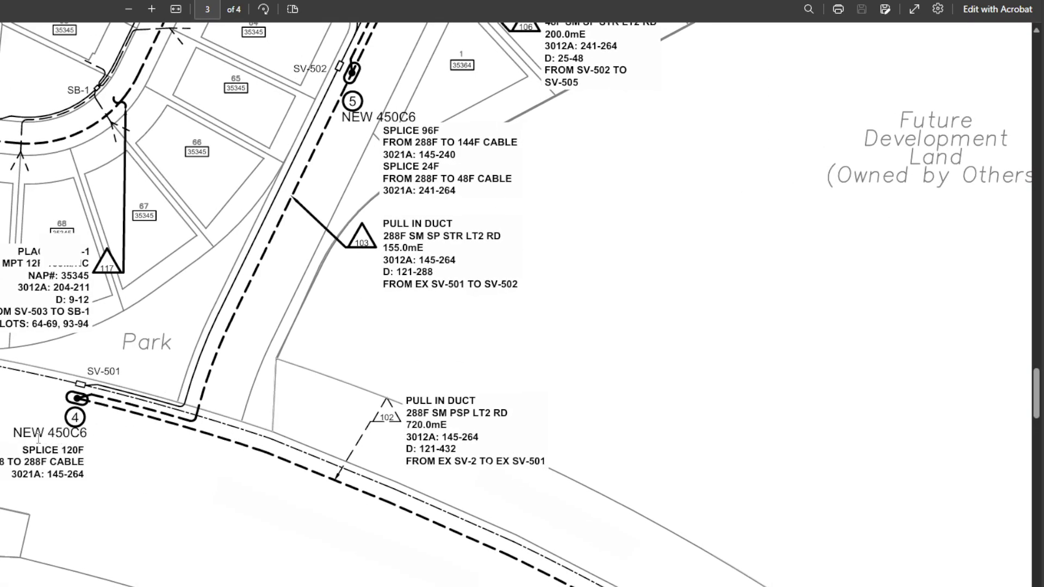
Highlight the NEW 450C6 label and the 720.0mE and 155.0mE duct cable details, then return to Sheets
drag(39, 438, 80, 426)
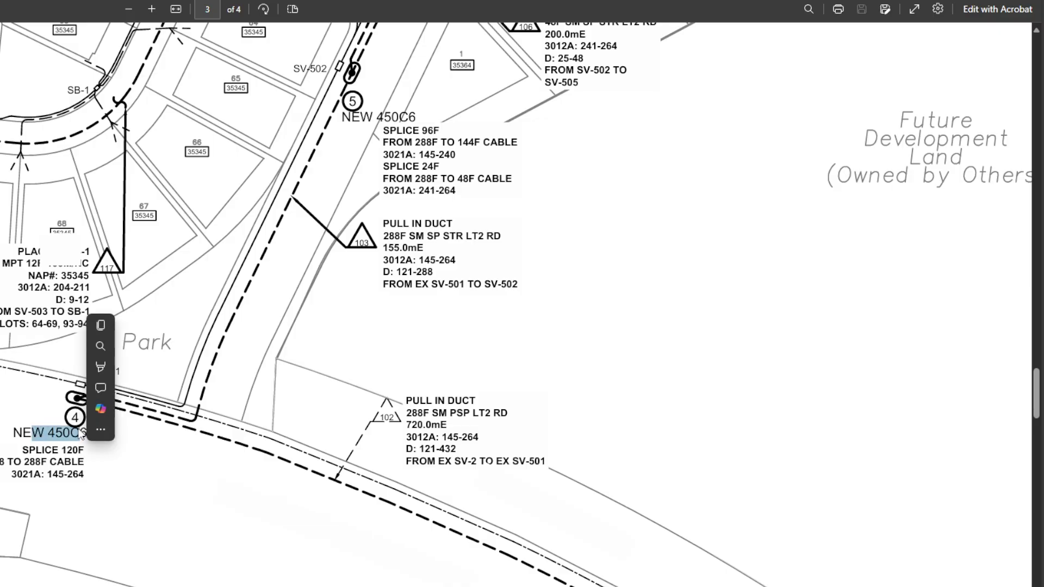
click(88, 463)
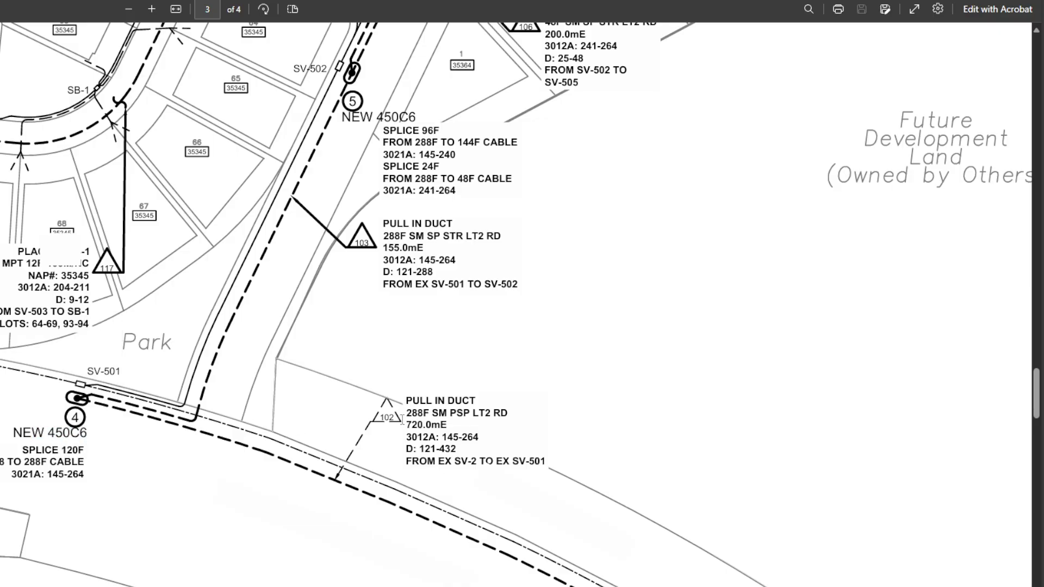
mouse_move(402, 418)
mouse_down()
mouse_move(462, 402)
mouse_move(452, 425)
mouse_move(493, 433)
mouse_up()
click(344, 426)
scroll(343, 426, up, 1)
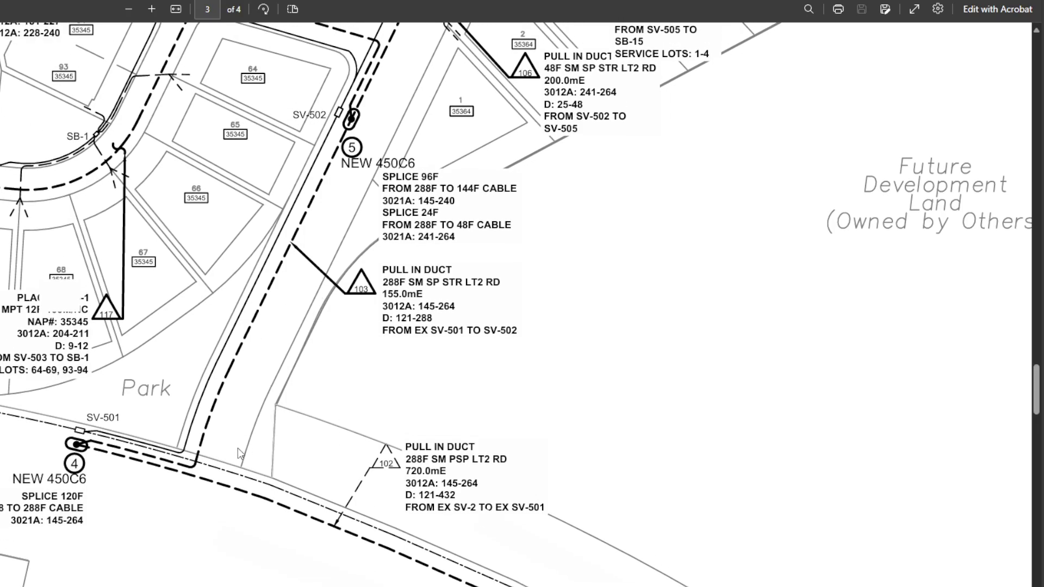
drag(384, 282, 461, 310)
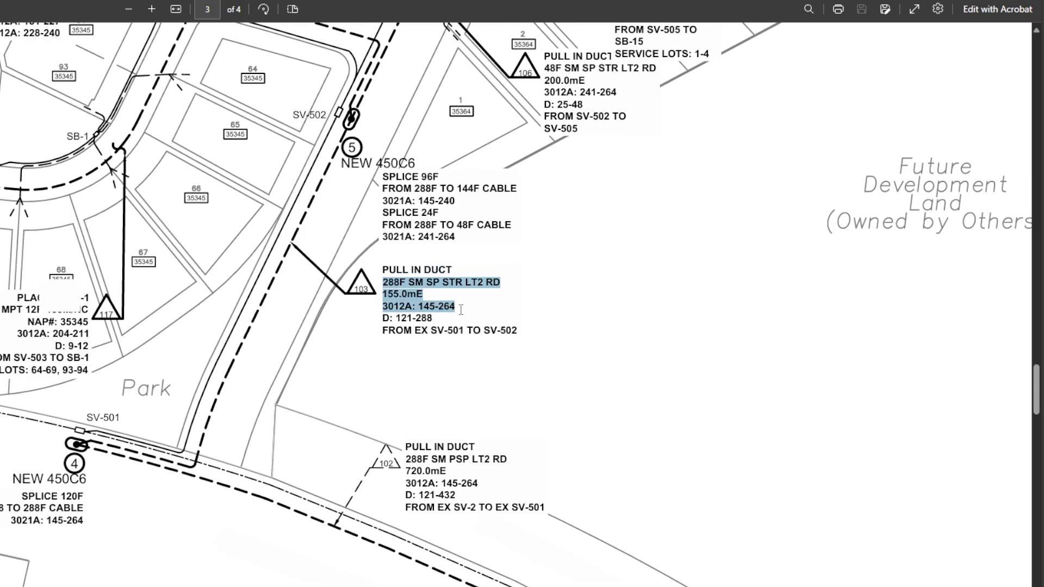
click(327, 403)
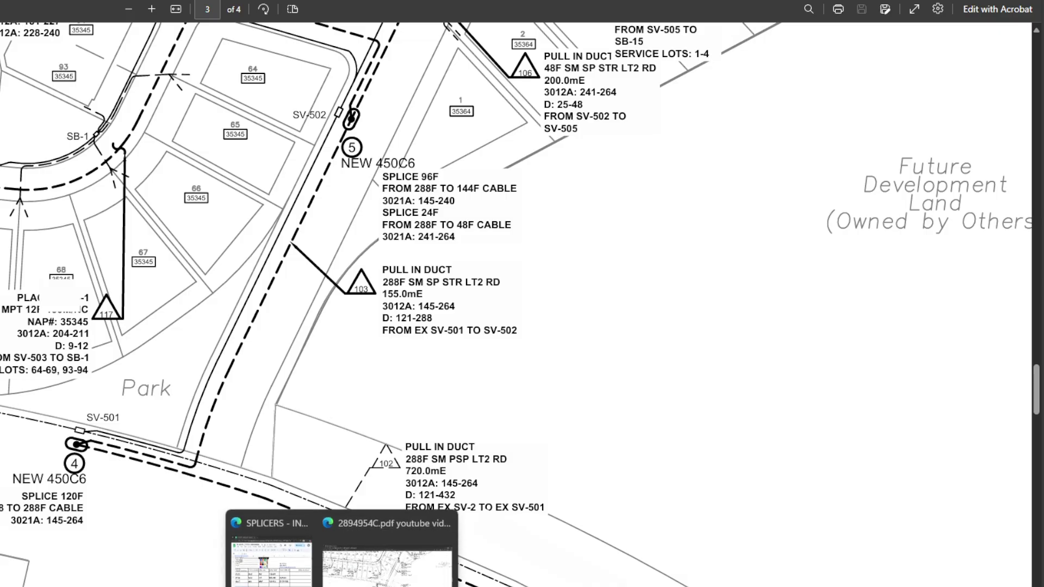
click(284, 547)
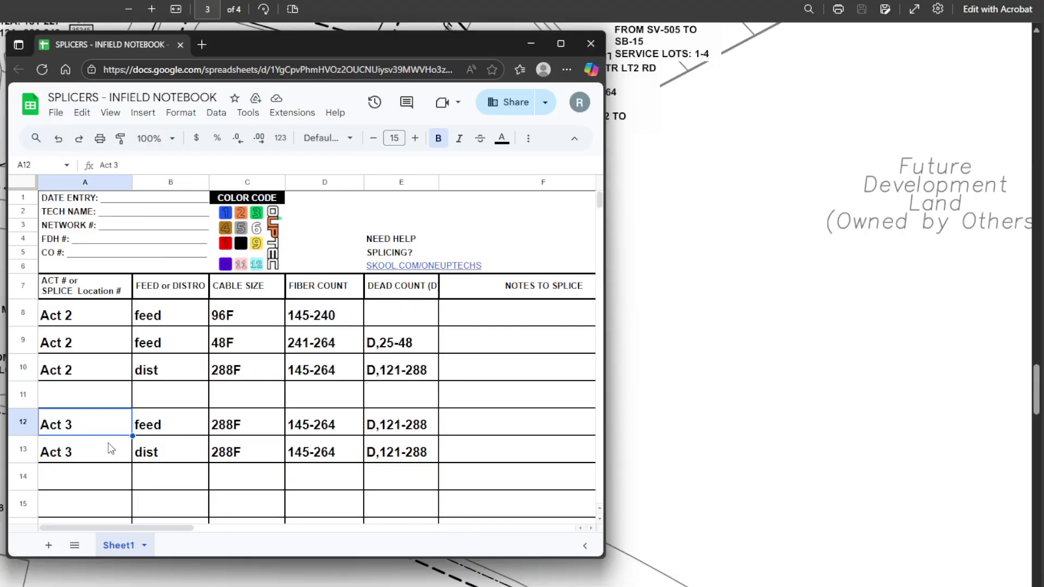
Copy the two Act 3 rows and paste them into rows 15–16
scroll(111, 449, down, 1)
click(99, 441)
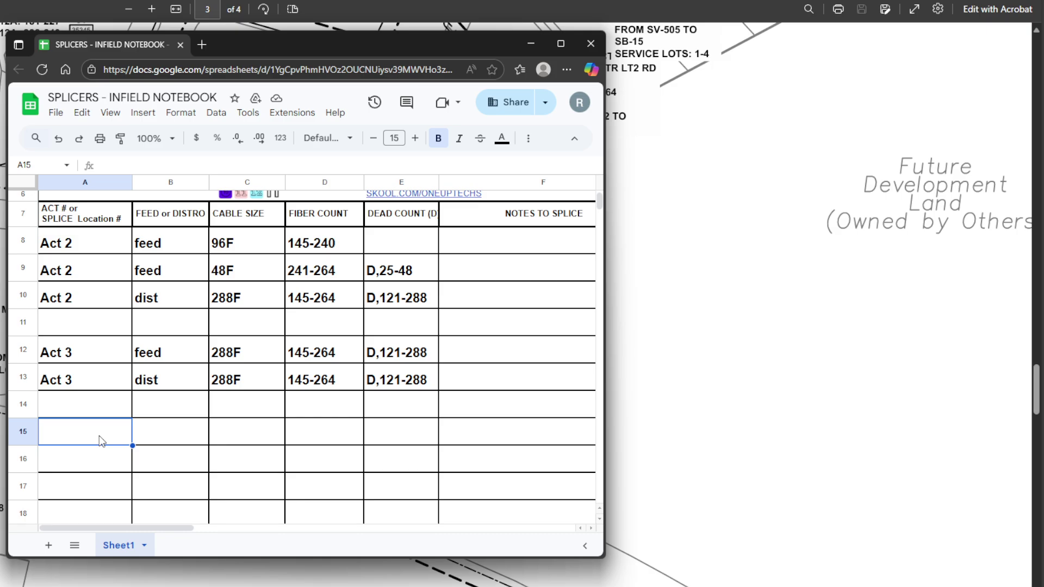
click(99, 361)
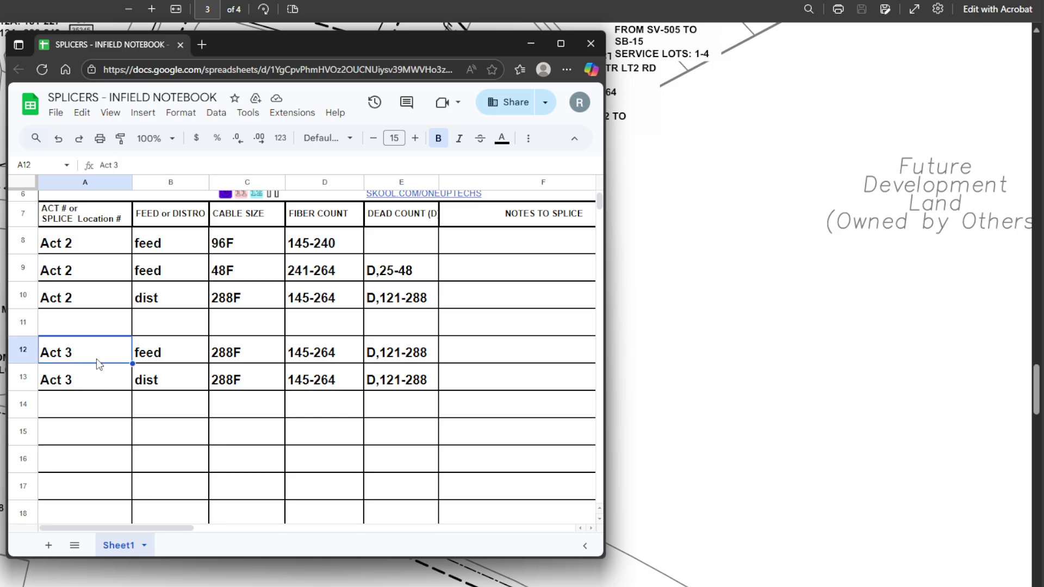
key(shift+Right)
key(shift+Right)
key(shift+Right)
key(shift+Right)
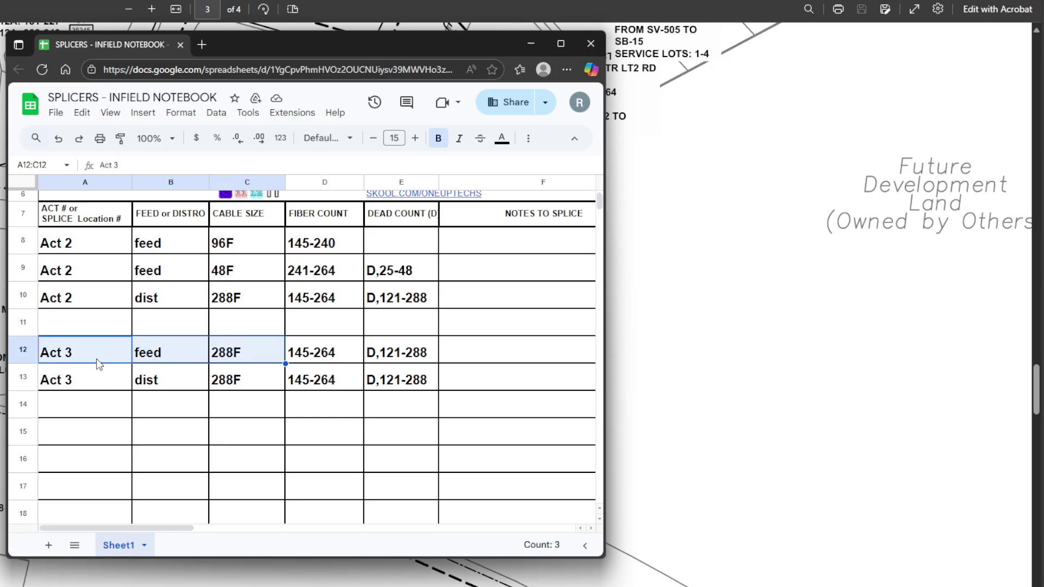
key(shift+Down)
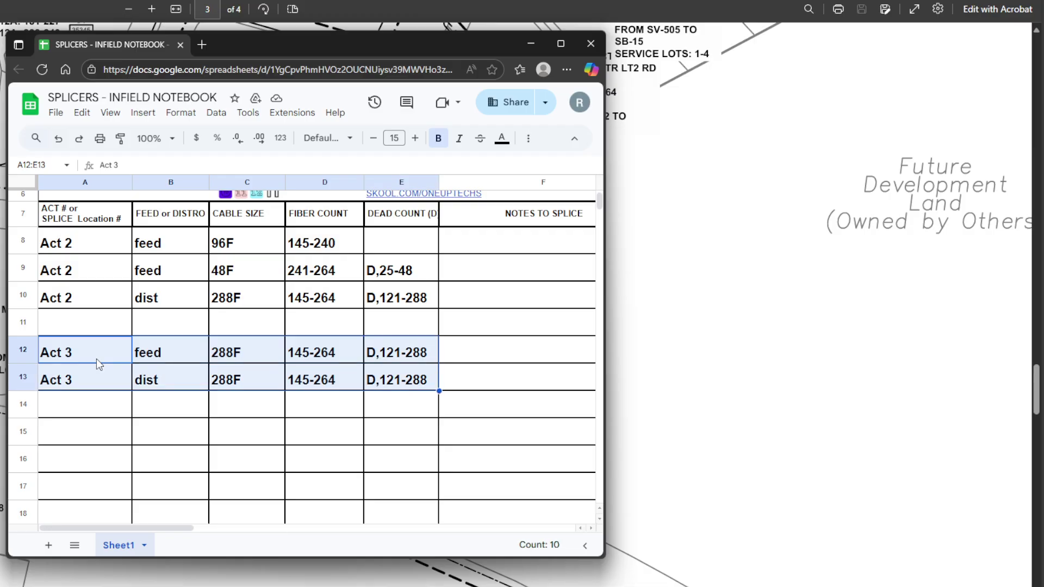
right_click(96, 359)
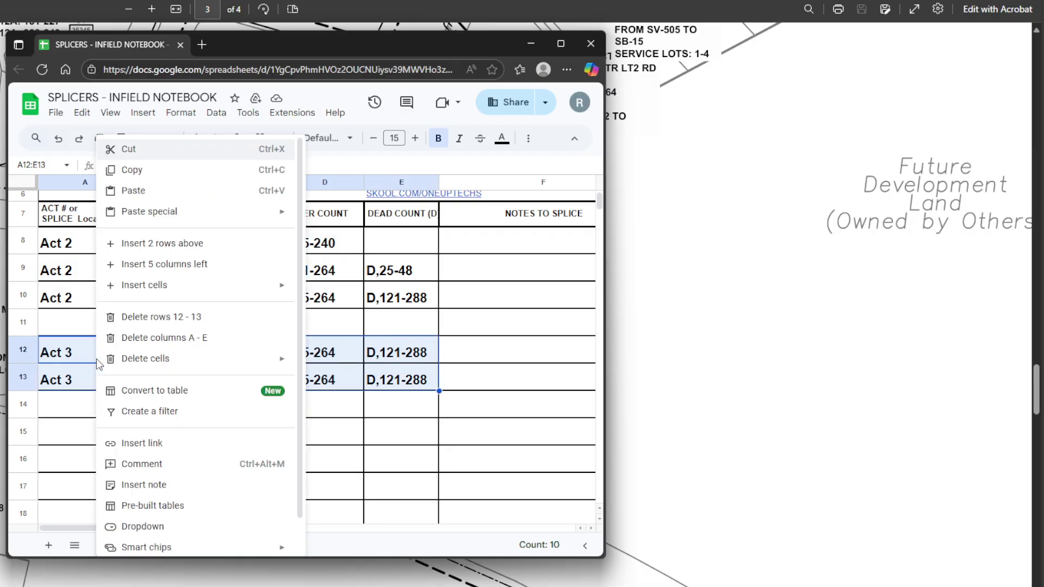
click(169, 171)
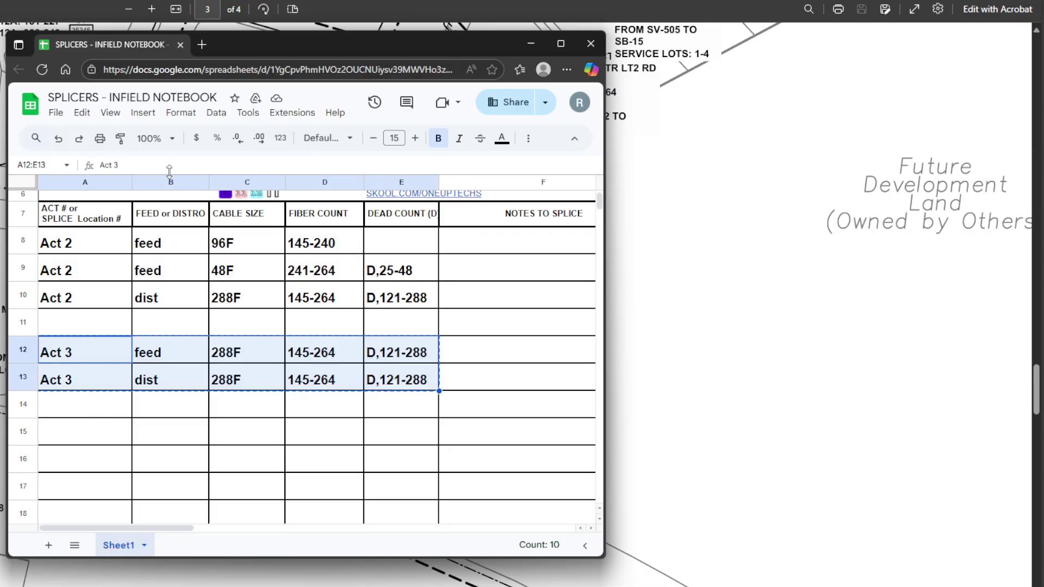
click(102, 430)
right_click(102, 430)
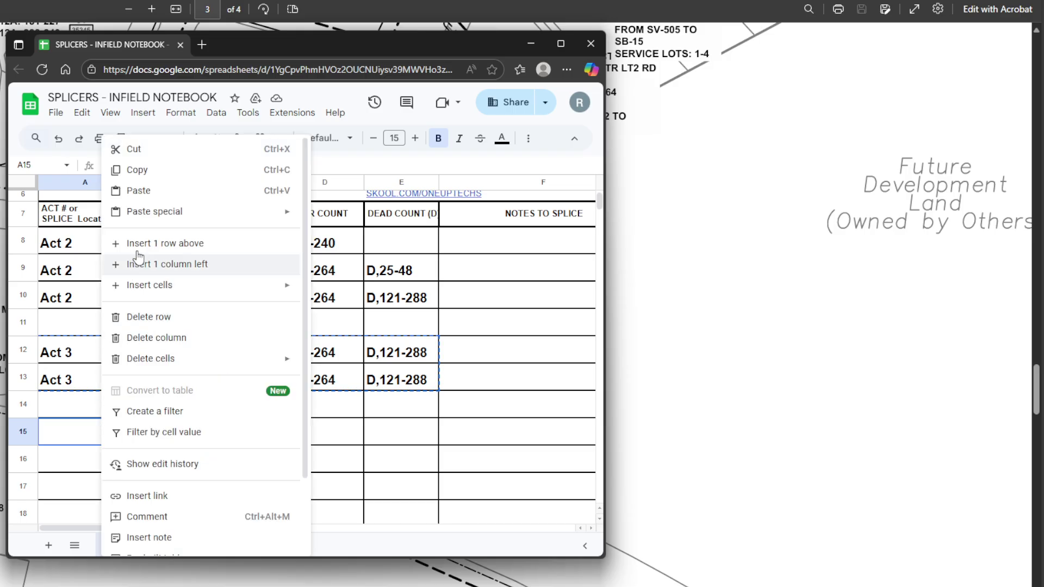
click(166, 196)
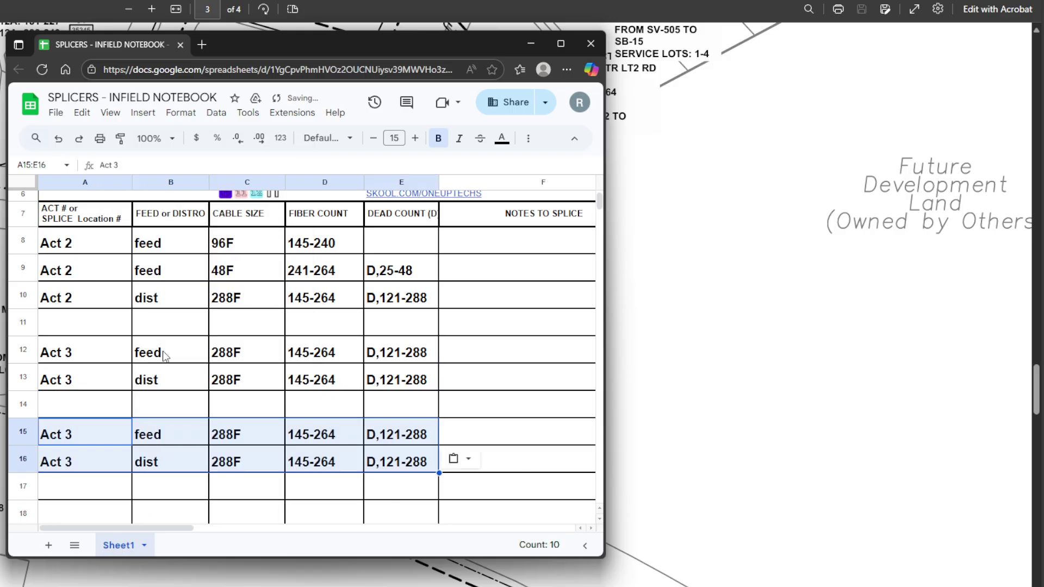
click(99, 446)
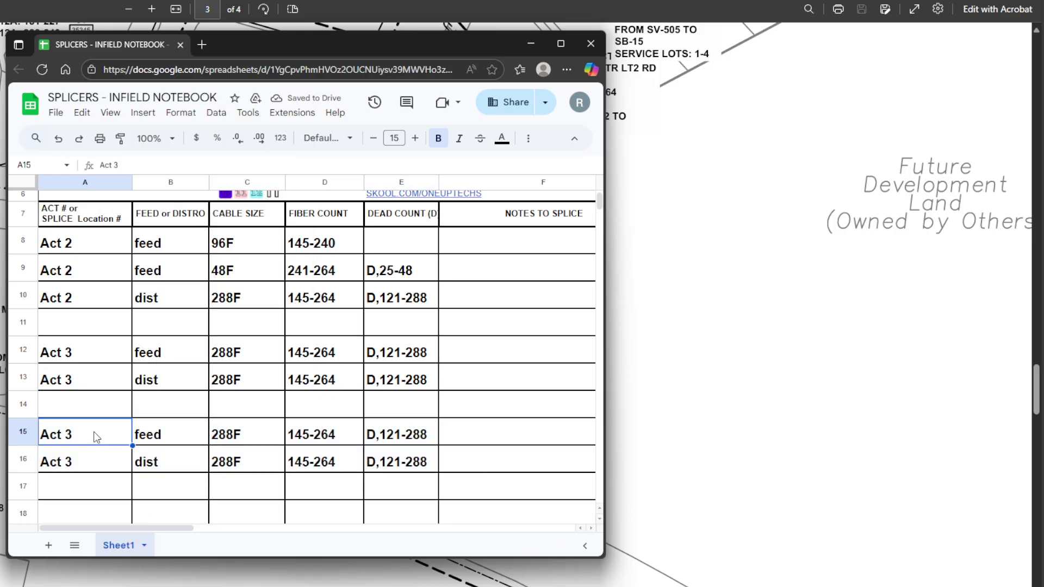
Change the pasted labels in A15 and A16 from Act 3 to Act 4
double_click(95, 431)
key(BackSpace)
text(4)
double_click(93, 453)
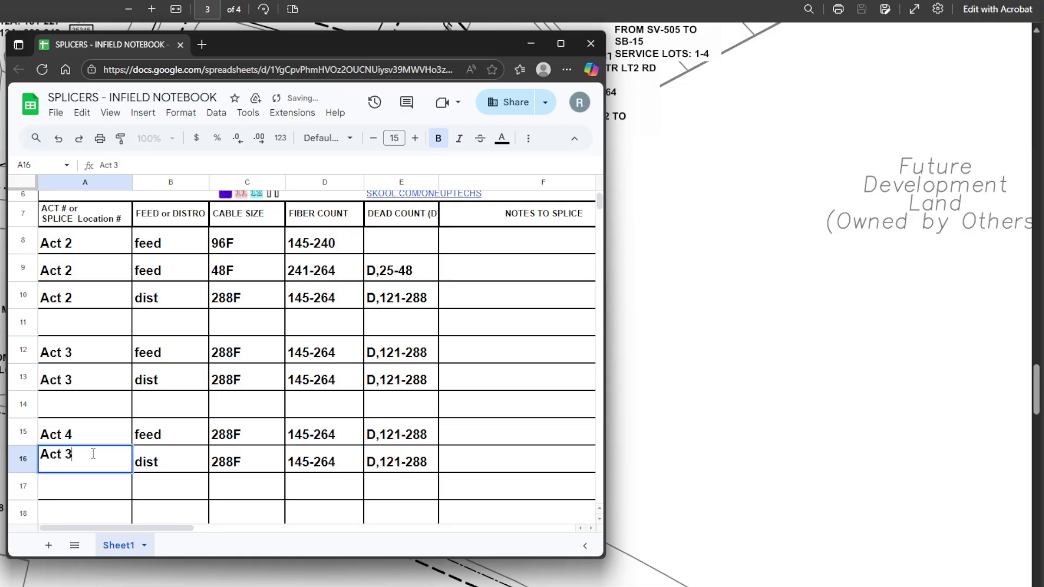
key(BackSpace)
text(4)
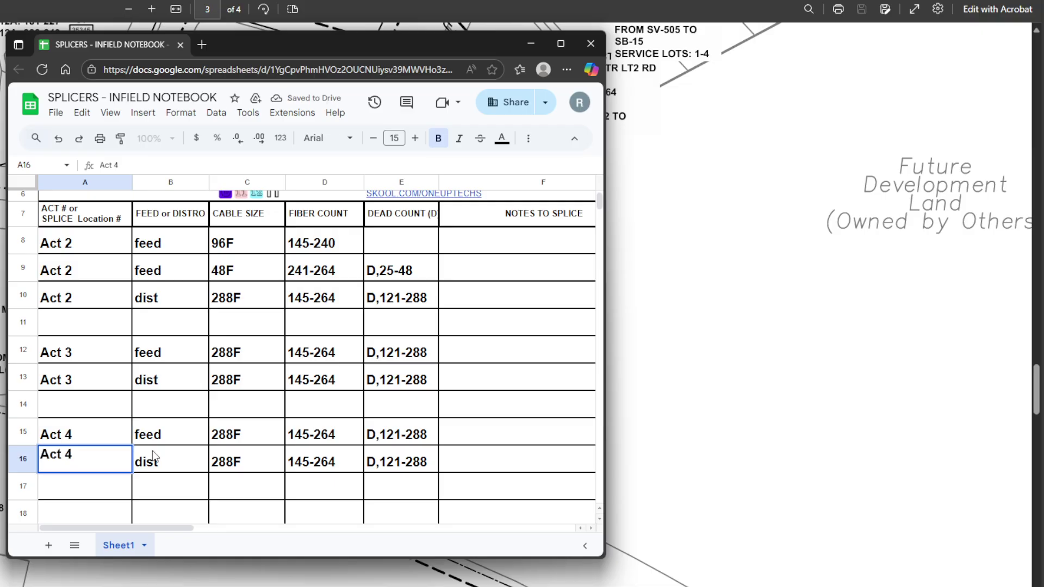
key(Return)
key(alt+Tab)
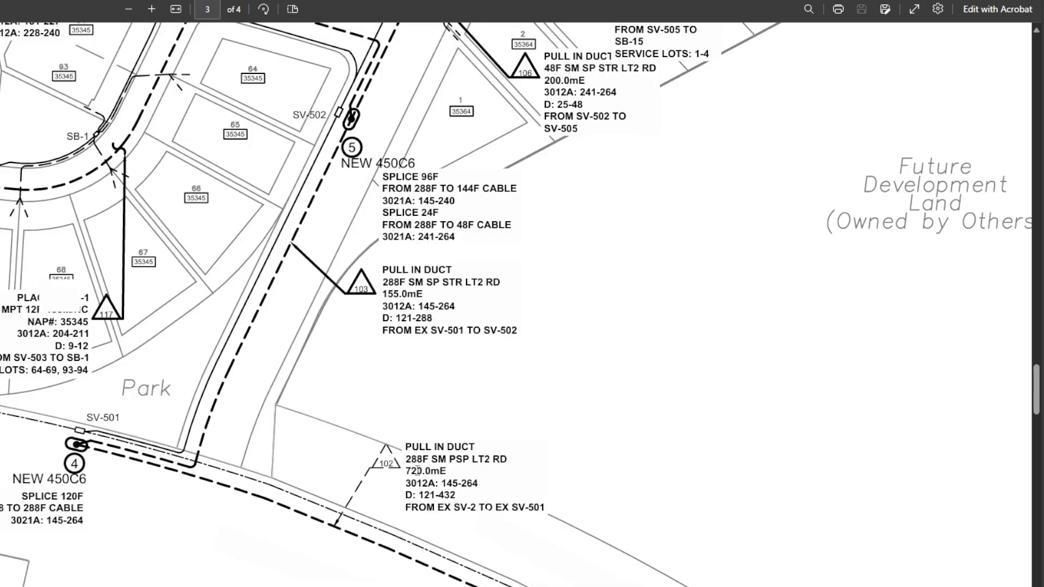
Highlight the 288F duct note's 3012A: 145-264 fiber range, then return to the notebook
triple_click(483, 478)
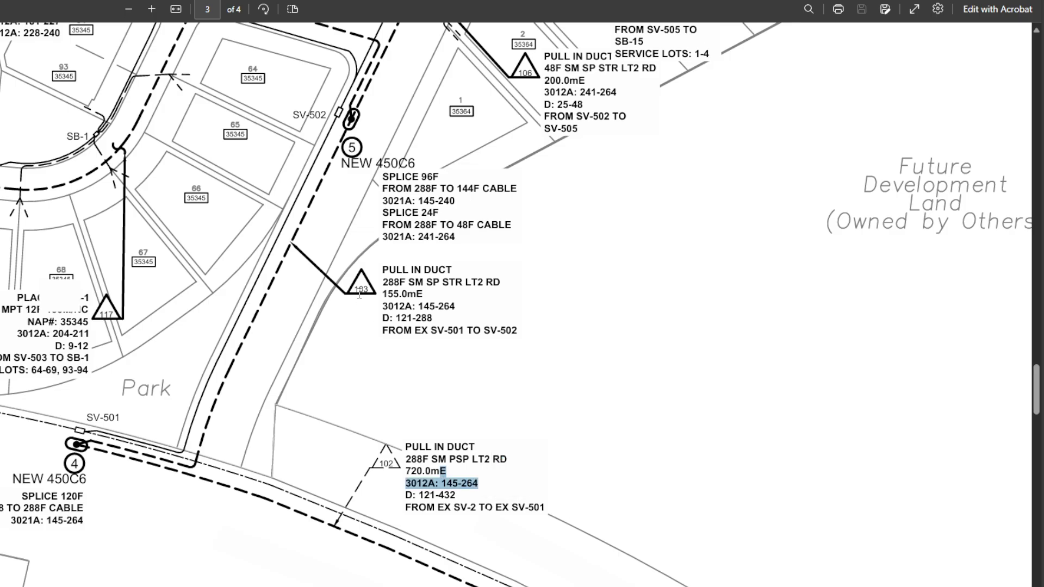
click(391, 353)
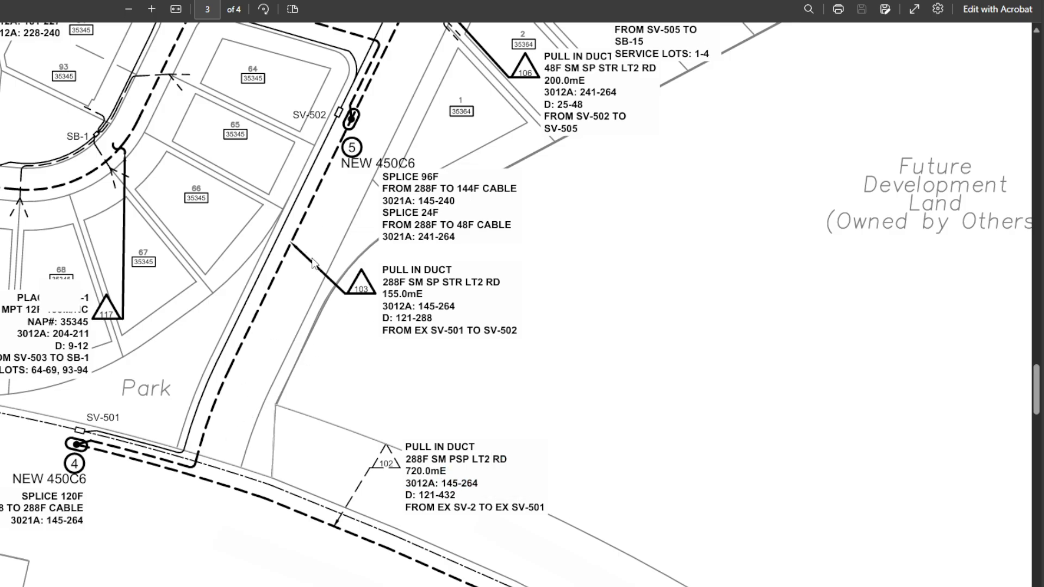
scroll(313, 264, up, 2)
scroll(313, 264, up, 2)
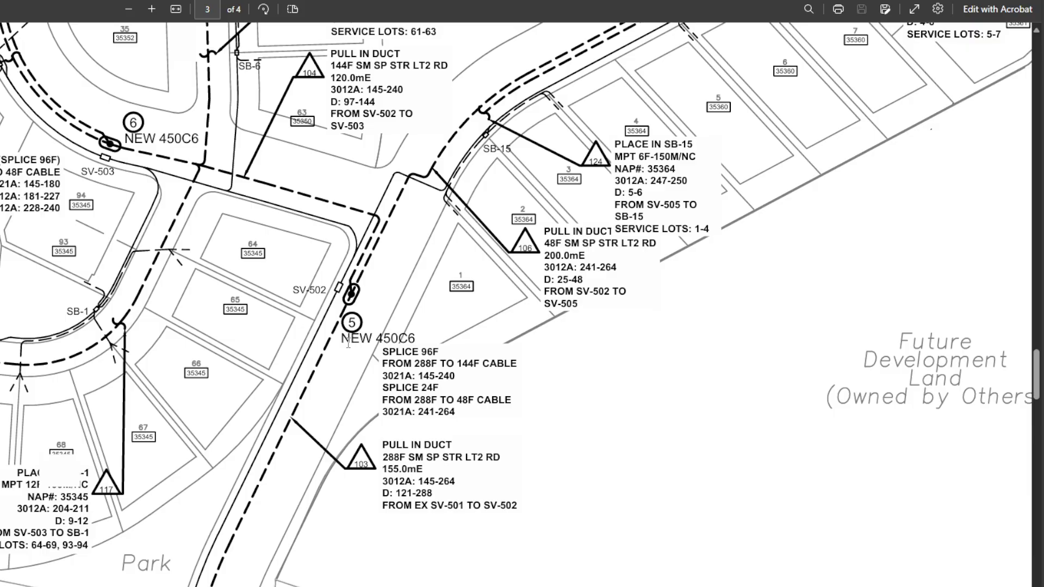
drag(348, 342, 436, 337)
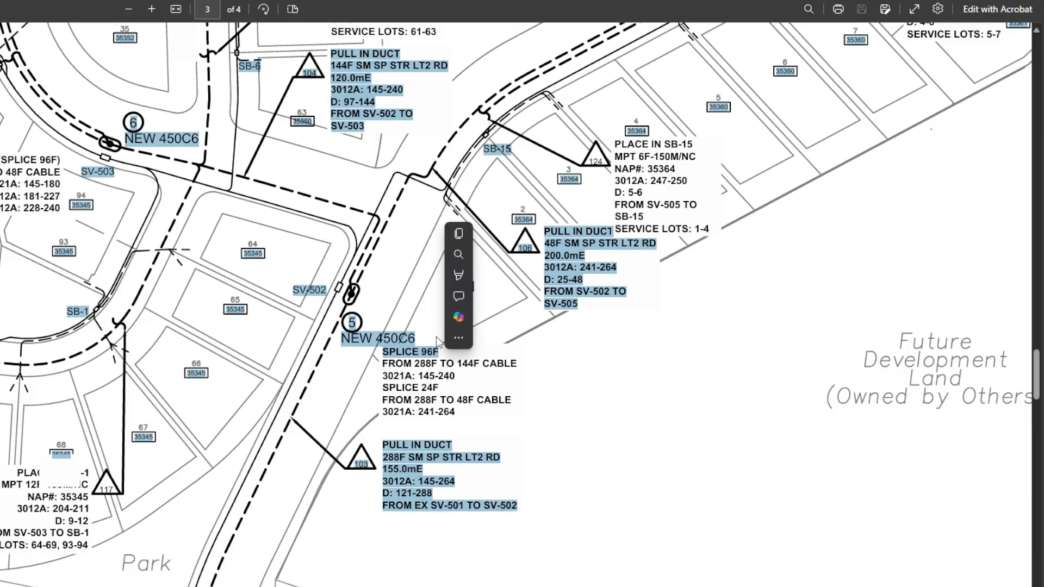
click(410, 279)
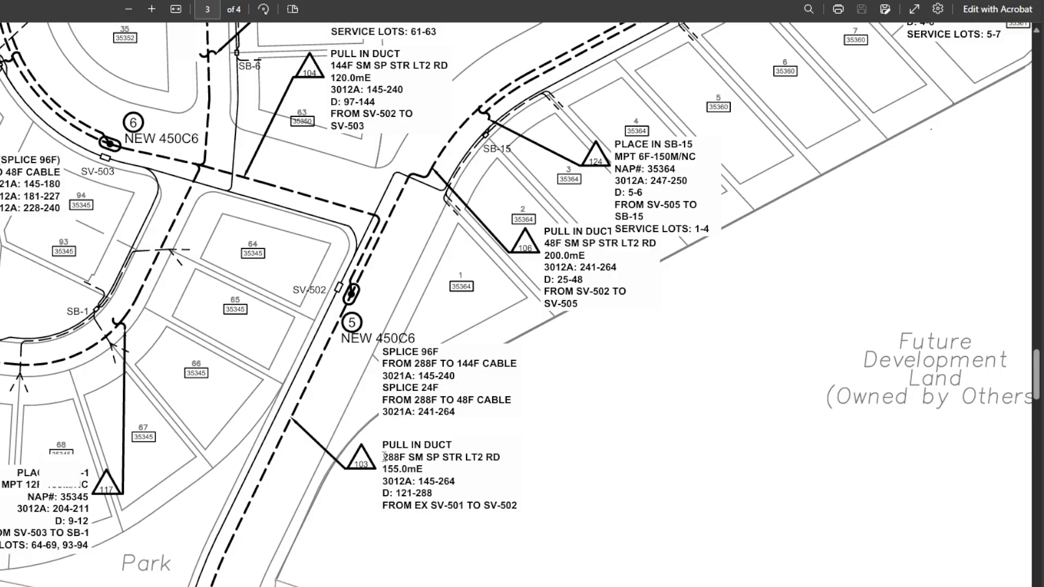
drag(383, 457, 473, 473)
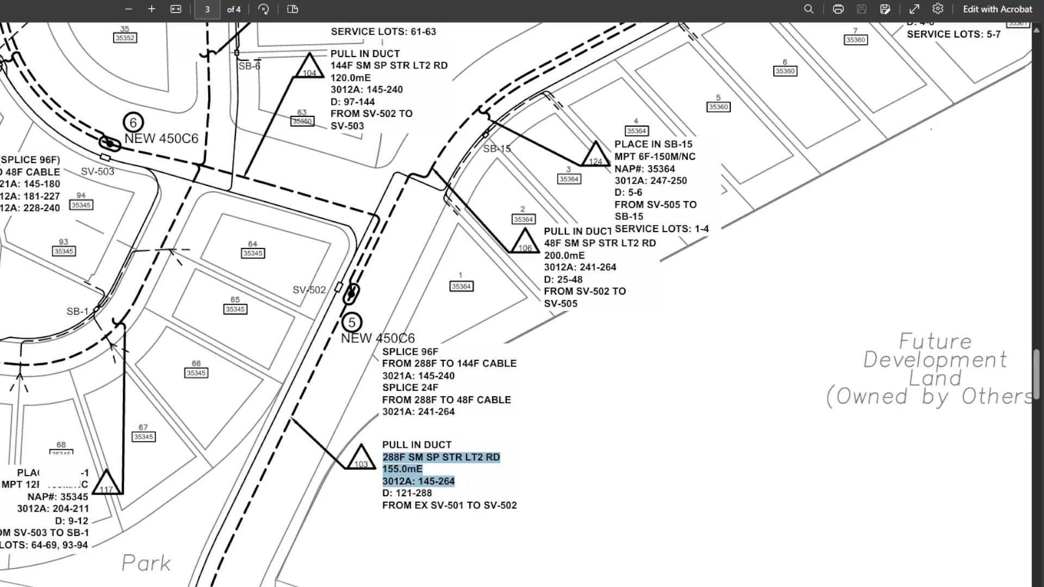
mouse_move(288, 578)
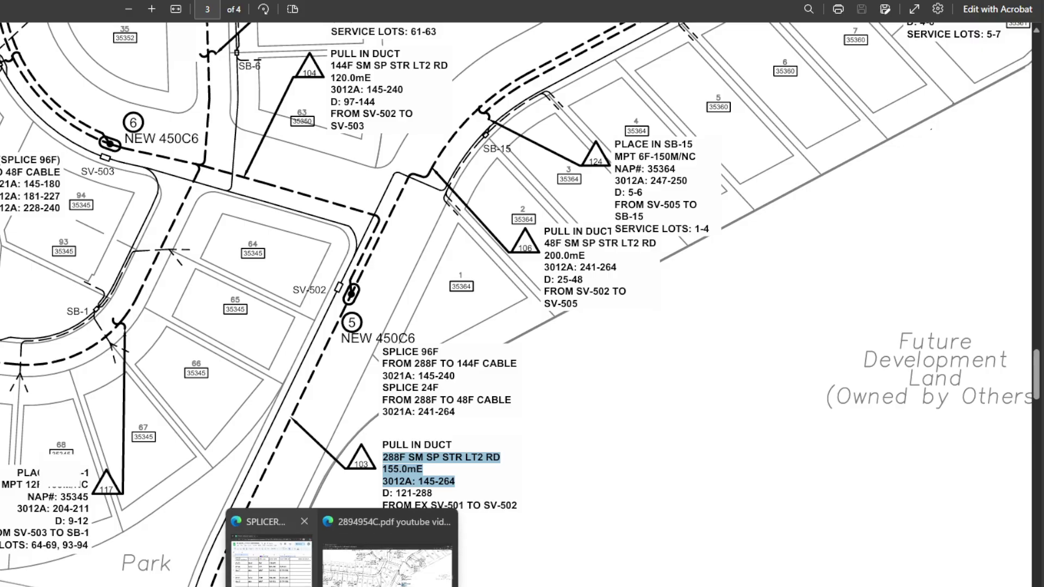
click(283, 543)
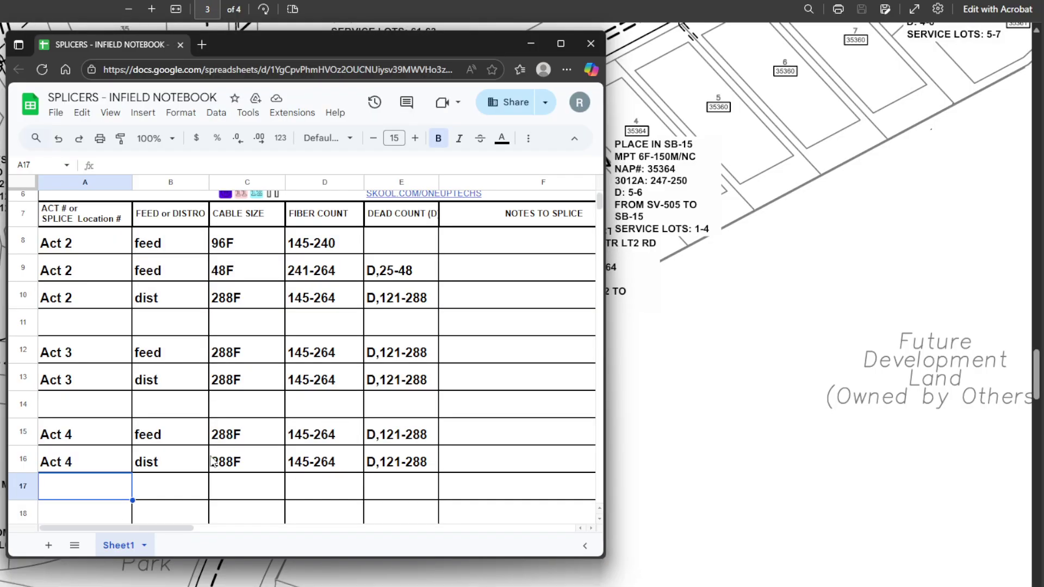
Fill row 18 with Act 5, feed, 288F, 145-264 and D,121-288
scroll(212, 461, down, 2)
click(130, 463)
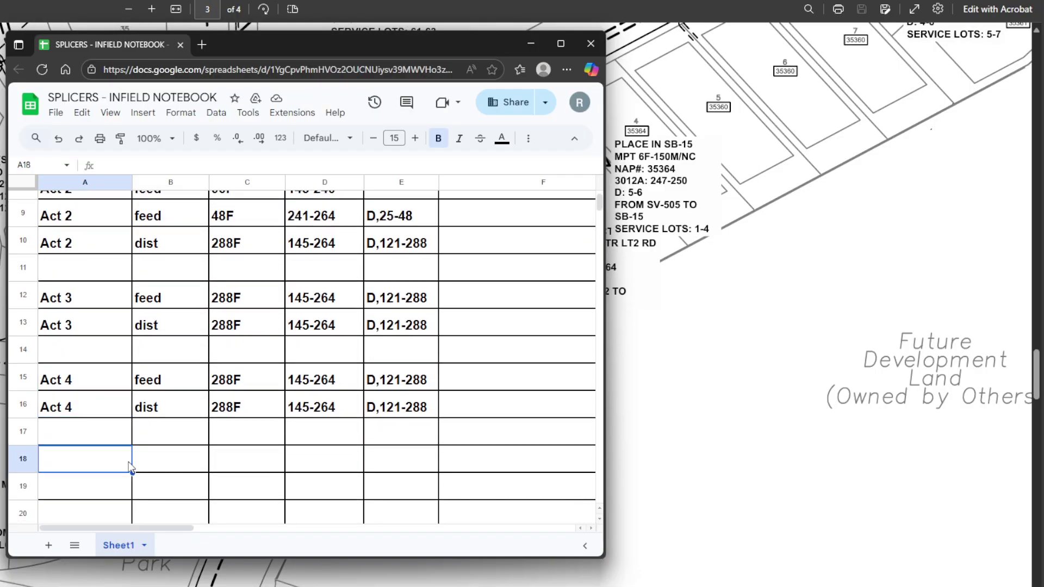
text(Act)
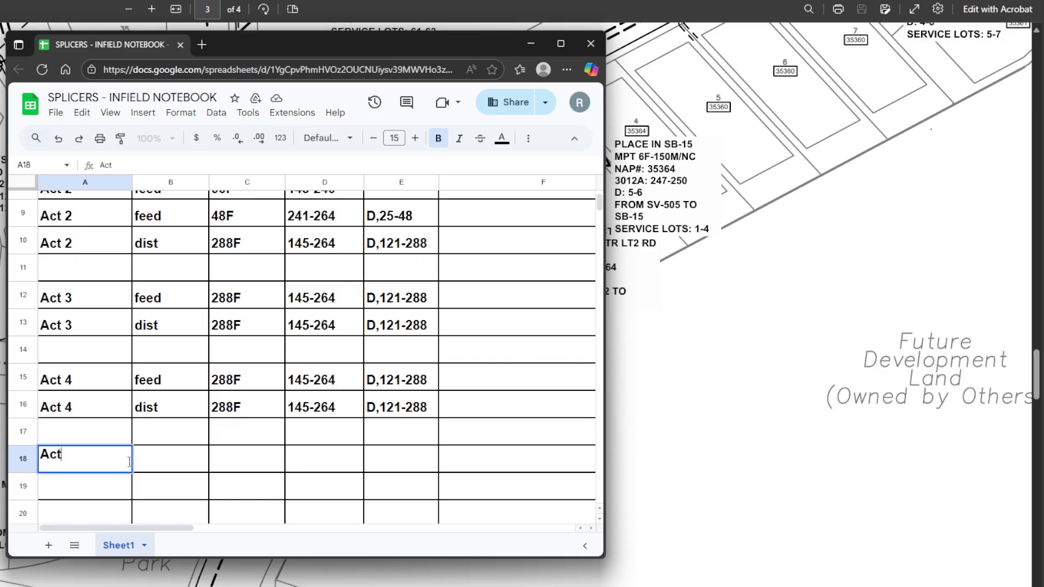
text( 5)
key(Return)
click(193, 463)
text(feed)
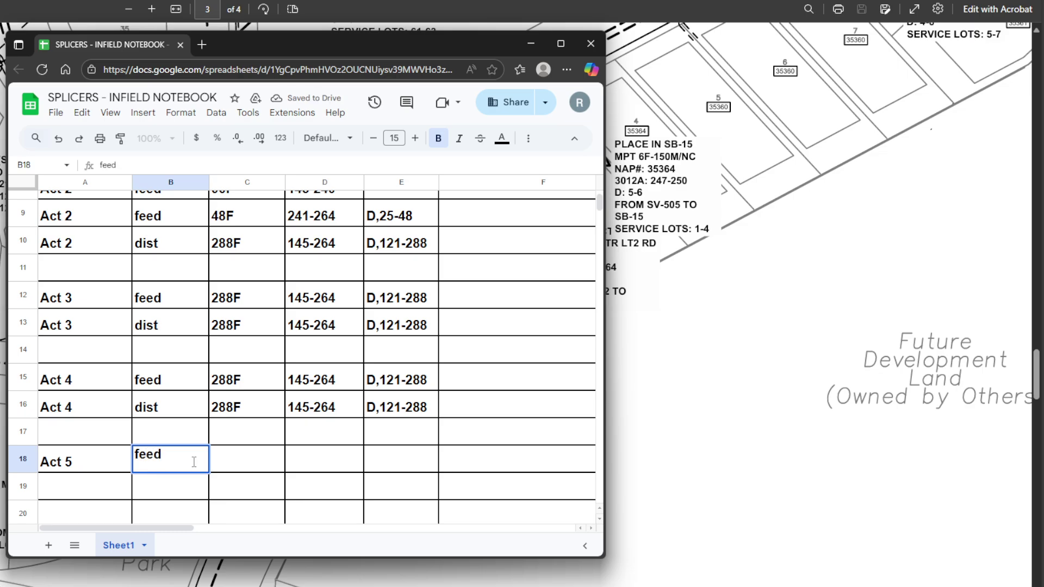
click(224, 462)
text(288F)
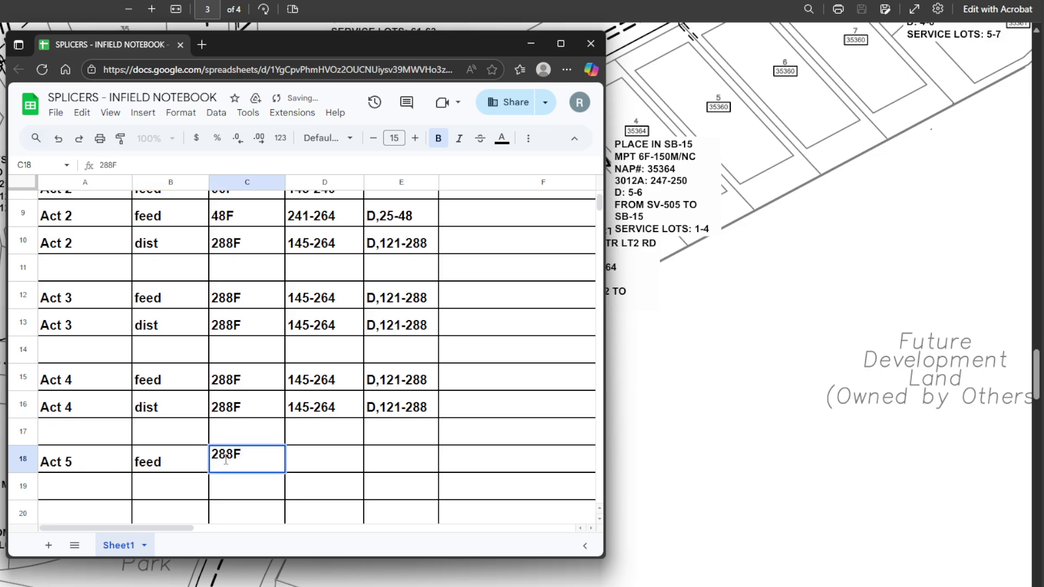
click(324, 455)
text(145-)
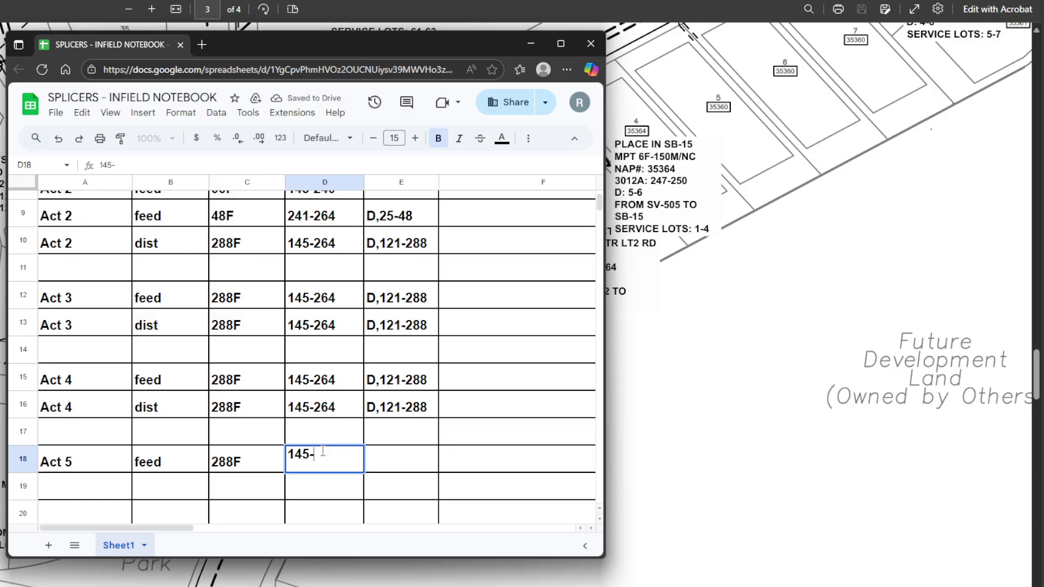
text(264)
click(402, 463)
text(D)
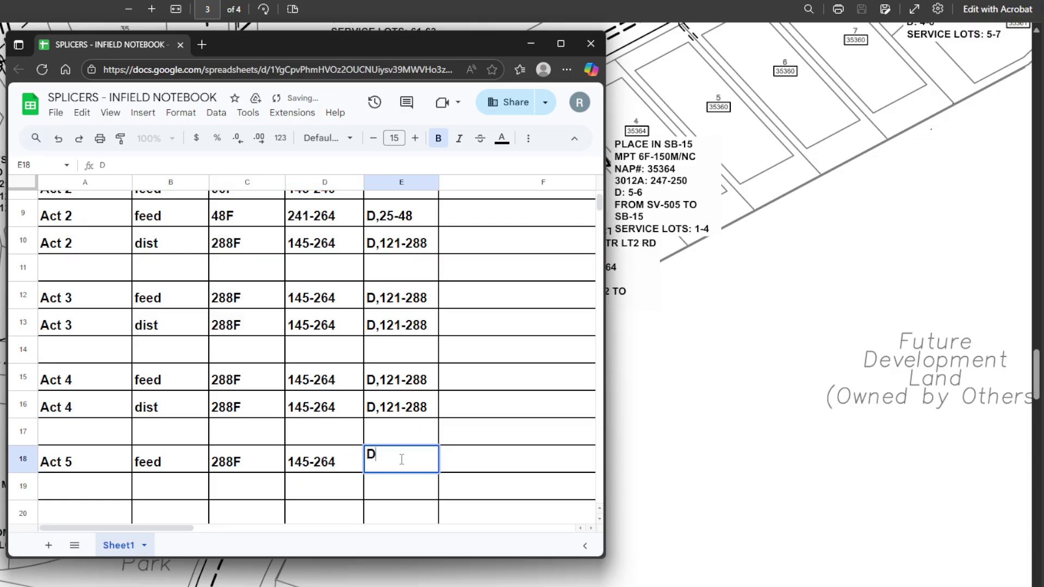
text(,121-288)
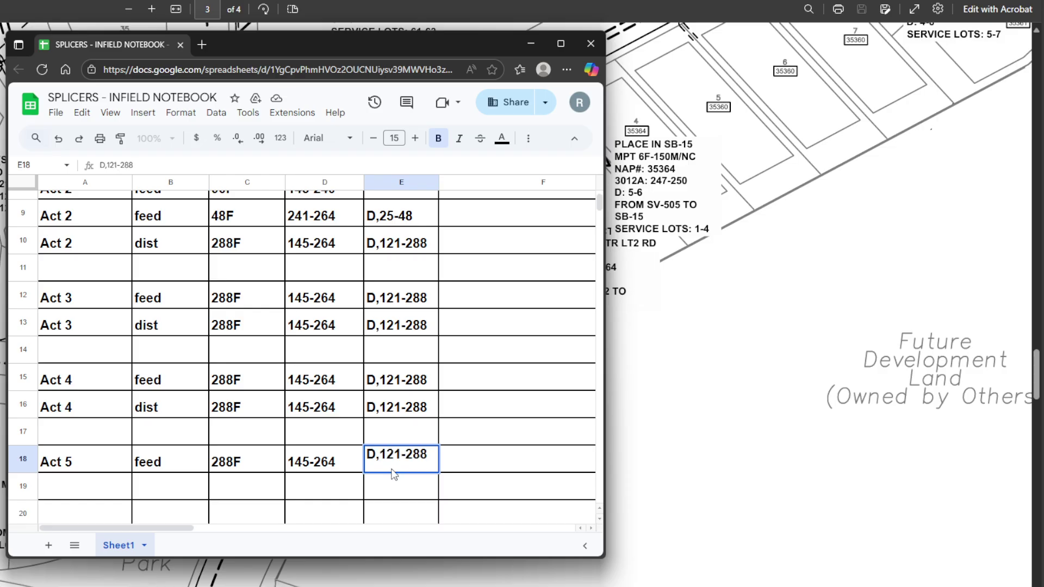
click(737, 419)
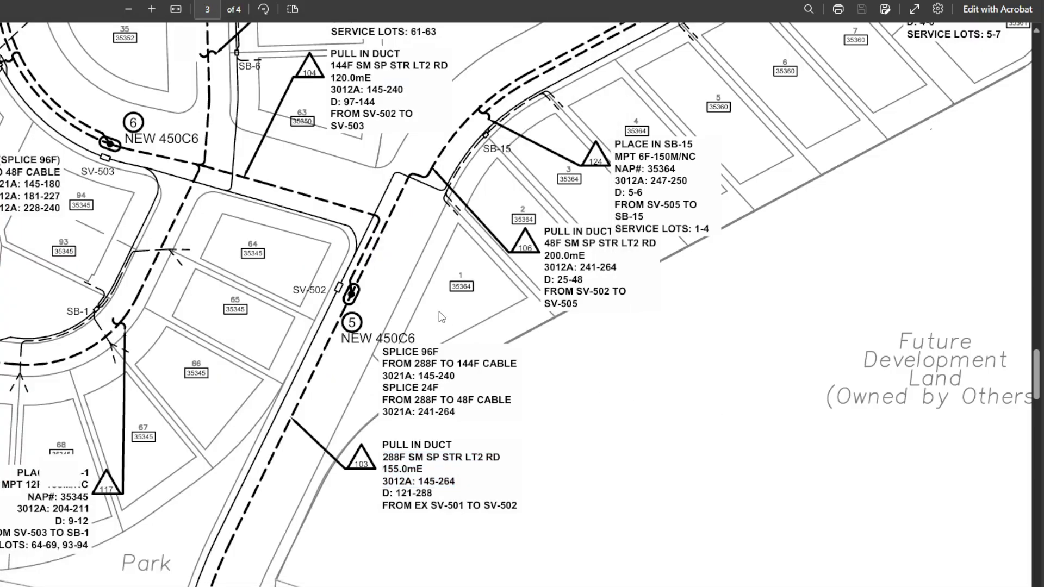
Highlight the 145-240 fiber range and the 103 duct note's length and dead count
scroll(439, 312, up, 2)
scroll(437, 320, up, 1)
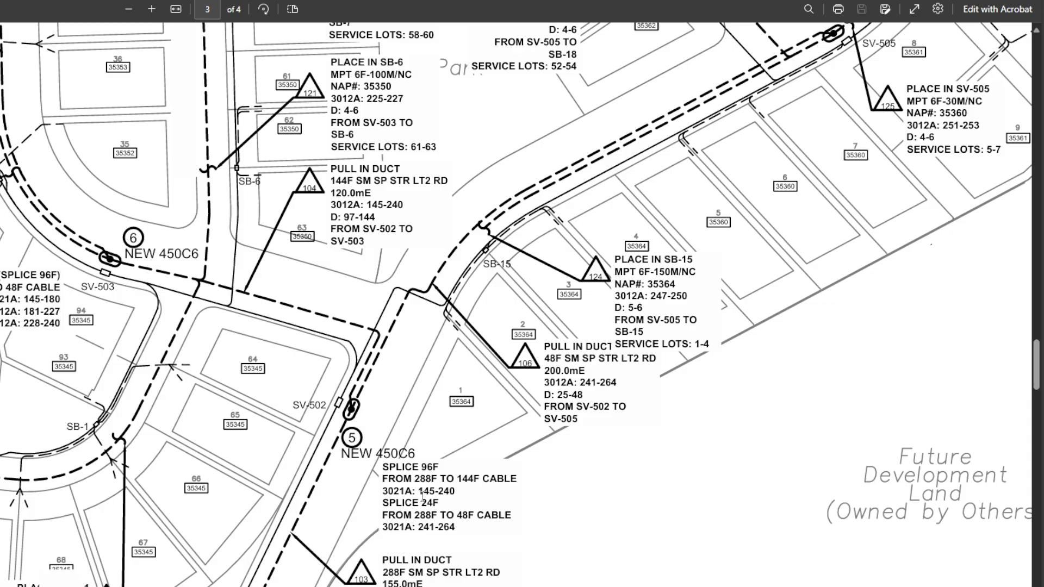
drag(418, 490, 459, 539)
click(408, 560)
scroll(405, 553, down, 3)
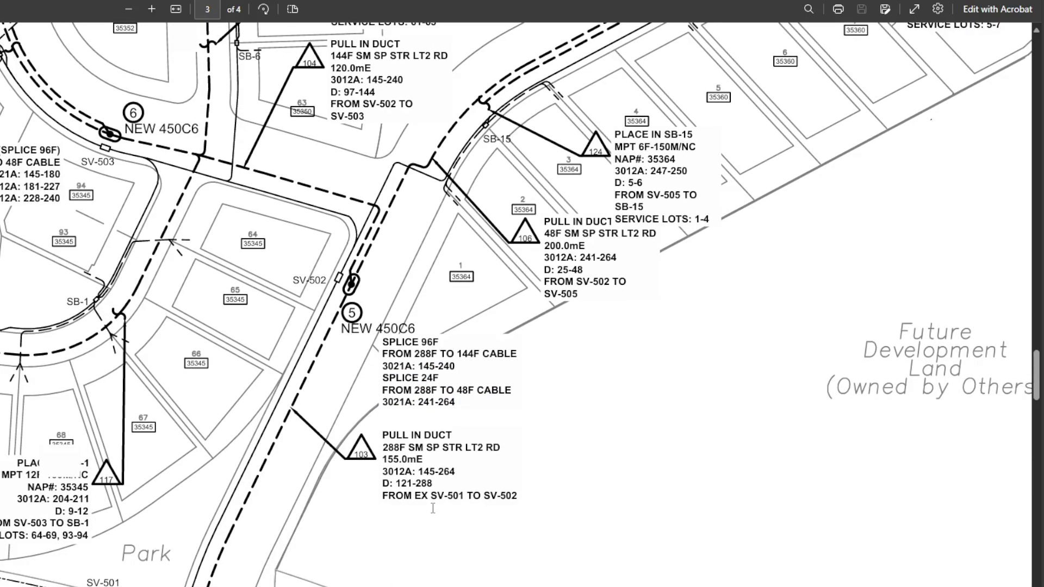
drag(424, 458, 479, 481)
click(400, 274)
Highlight the 106 note's 3012A: 241-264 range and the 104 note's 144F details, then return to Sheets
scroll(399, 274, up, 1)
scroll(400, 274, up, 3)
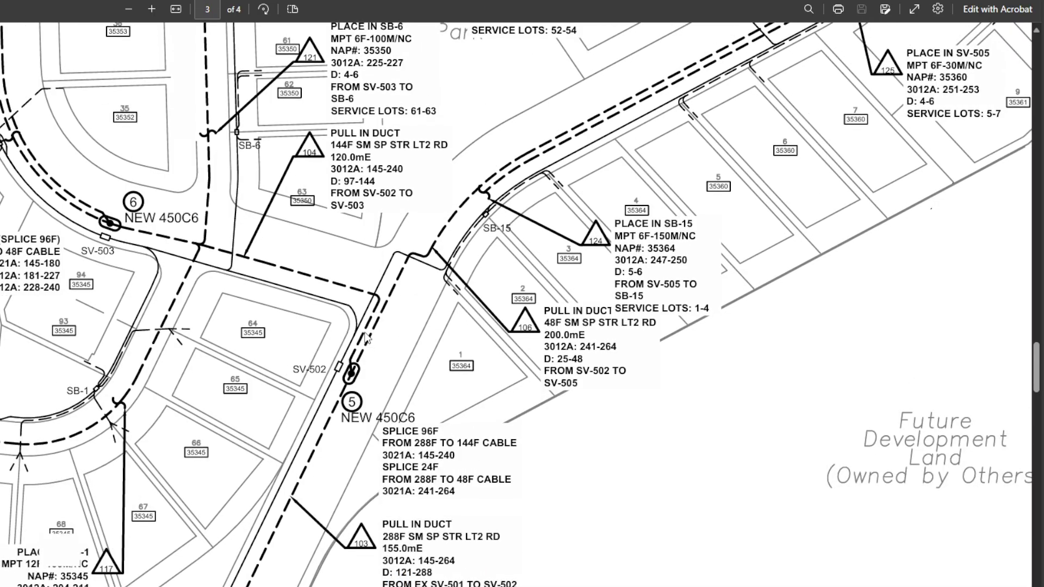
scroll(484, 319, up, 2)
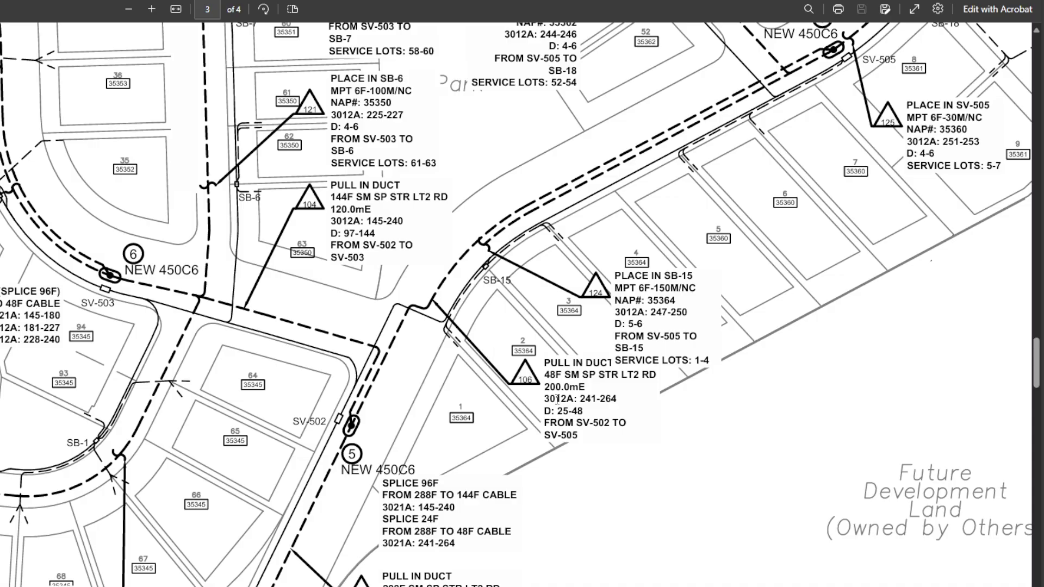
drag(542, 399, 628, 403)
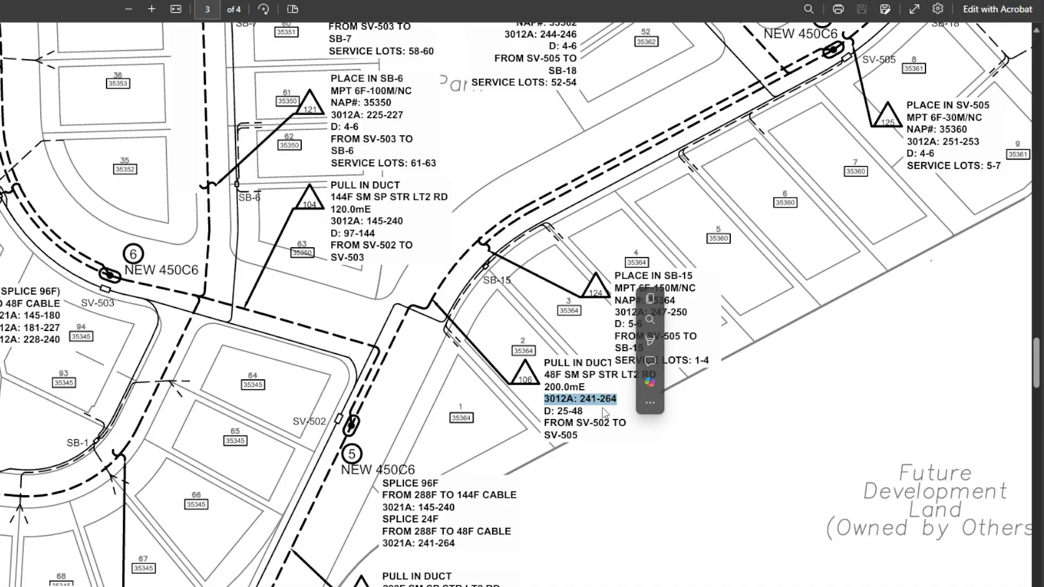
click(348, 241)
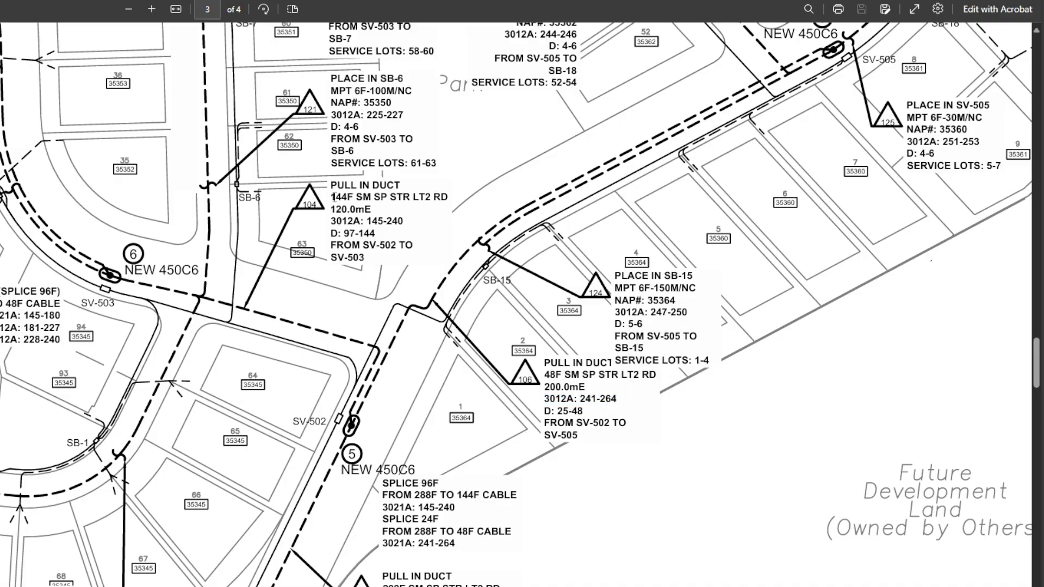
drag(372, 208, 396, 246)
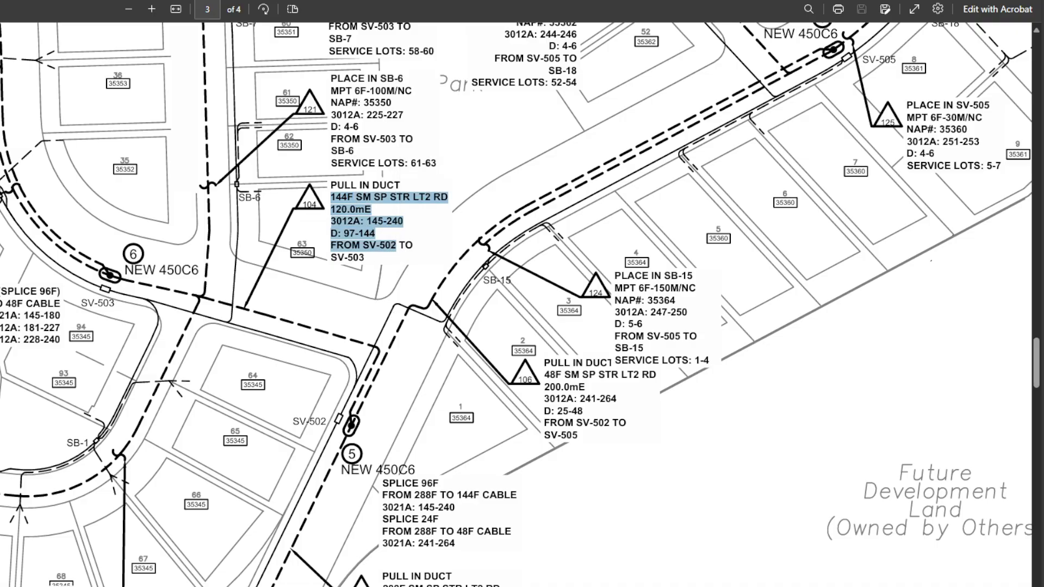
click(266, 543)
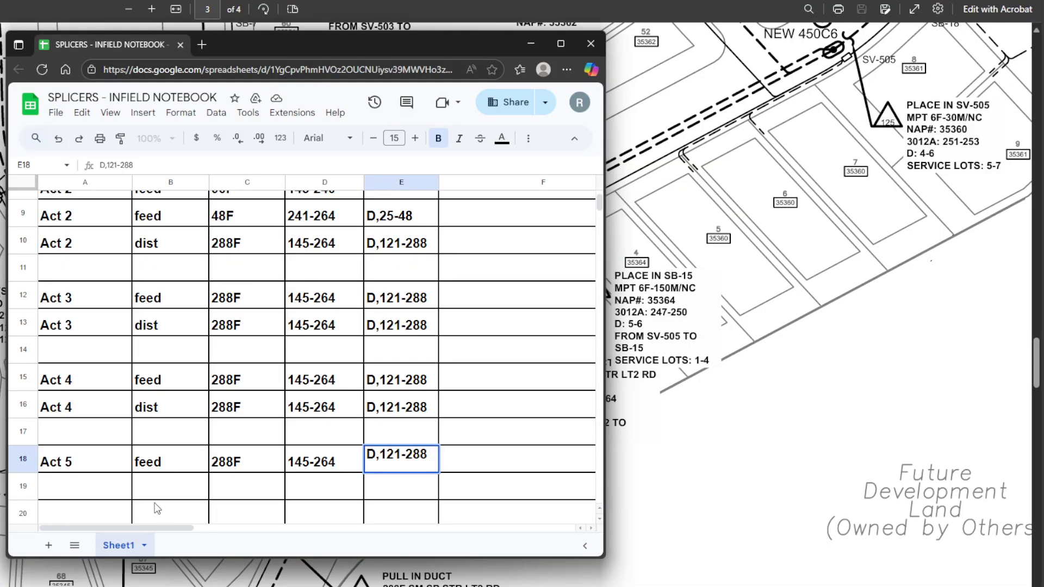
Enter Act 5, dist, 144F and 145-240 in row 19
click(85, 495)
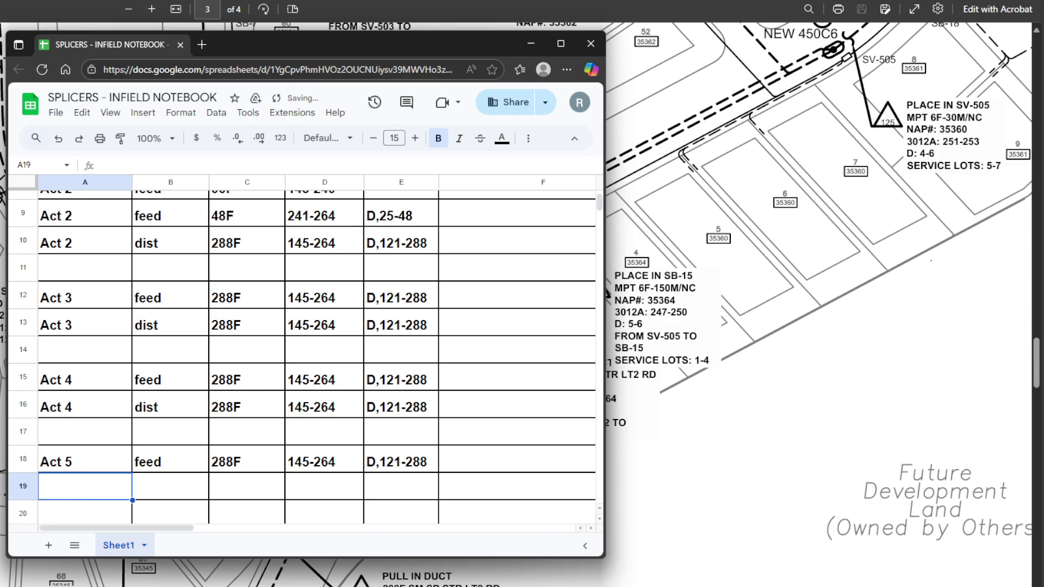
text(Act 5)
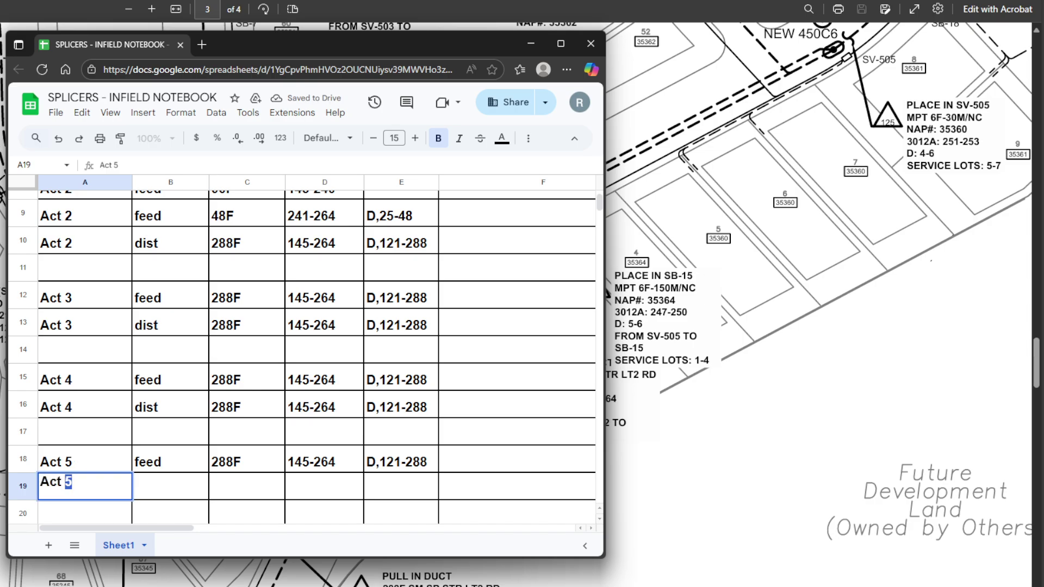
click(187, 499)
text(dist)
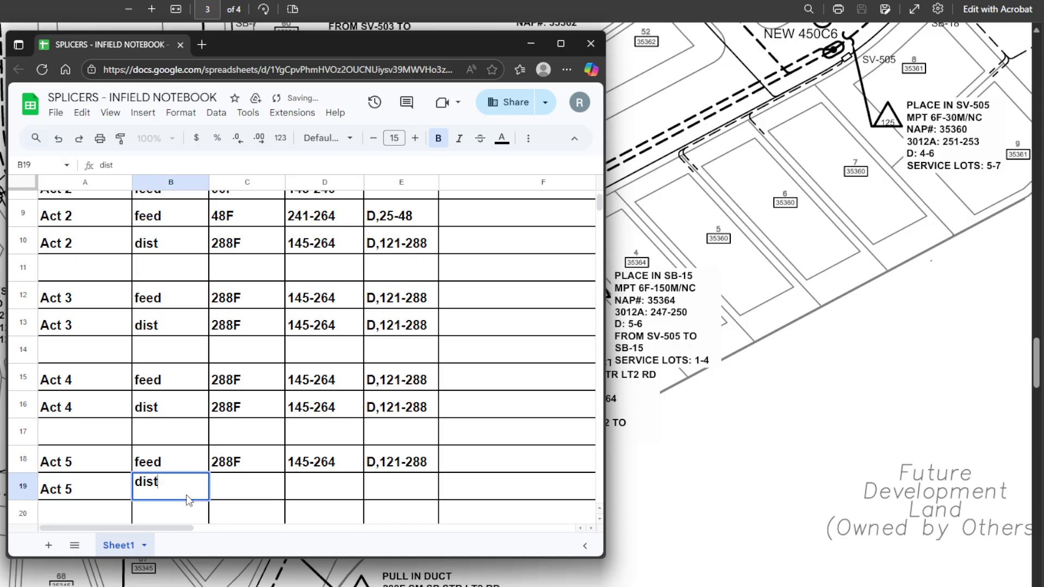
click(242, 495)
text(144F)
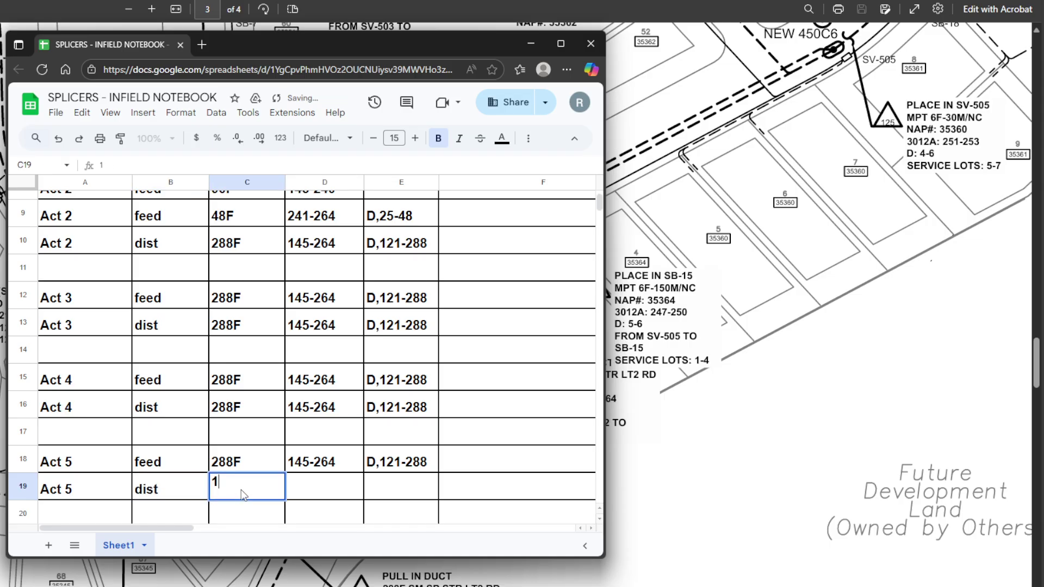
click(316, 492)
text(14)
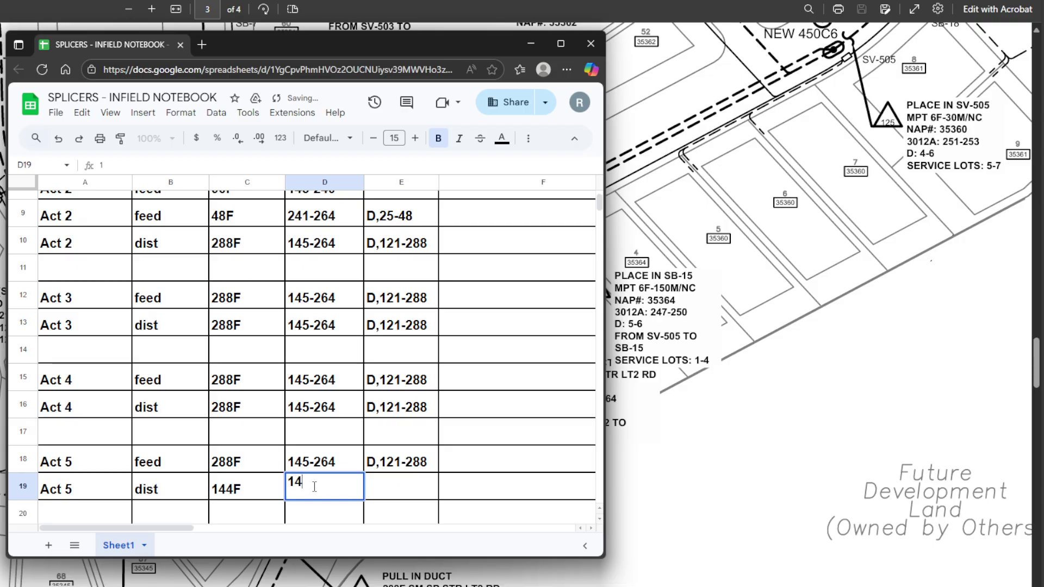
text(5-240)
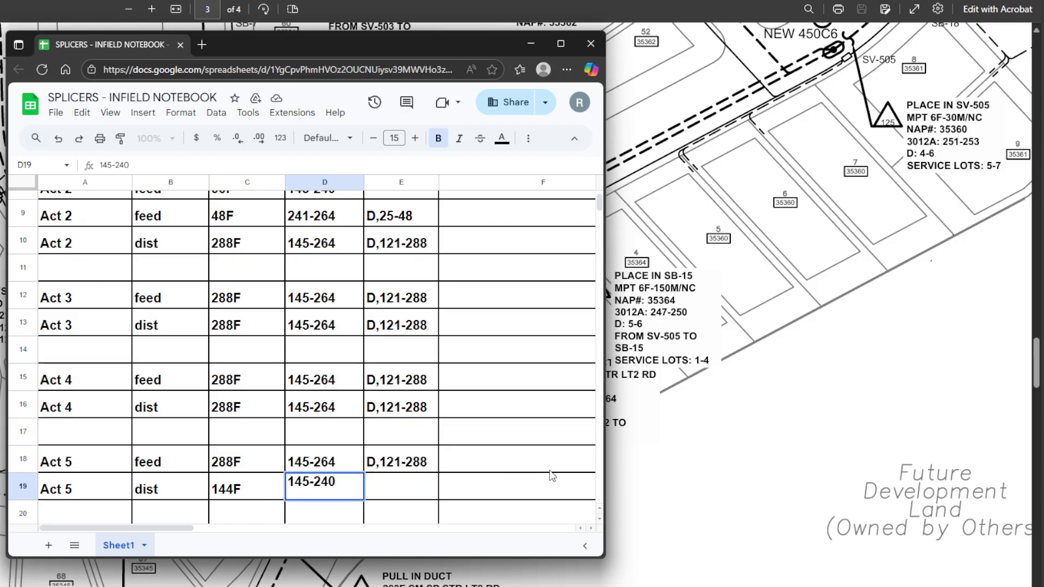
Look up the 97-144 dead fiber range on the map and enter D,97-144 in E19
click(635, 455)
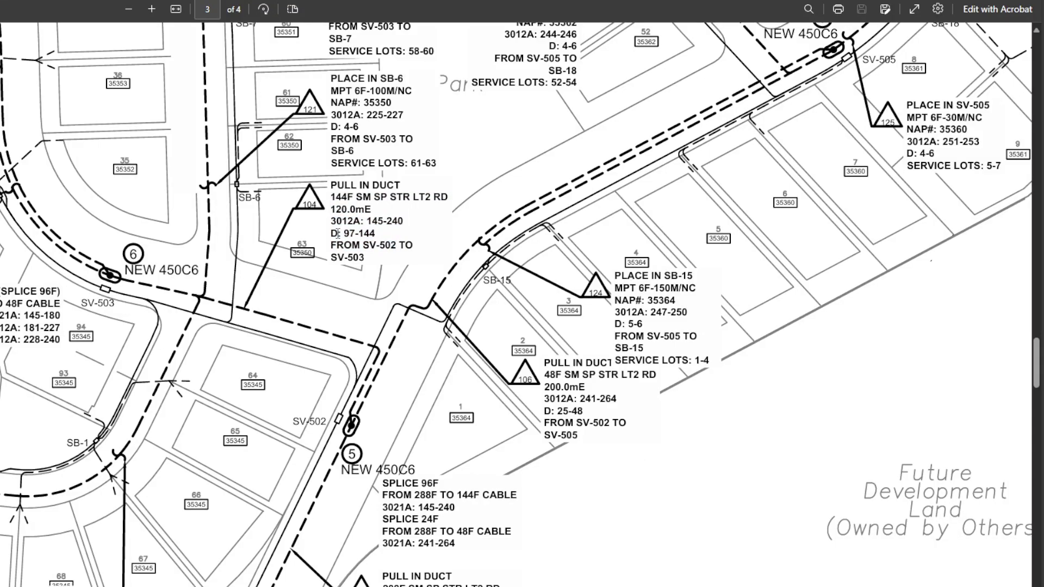
drag(329, 233, 389, 235)
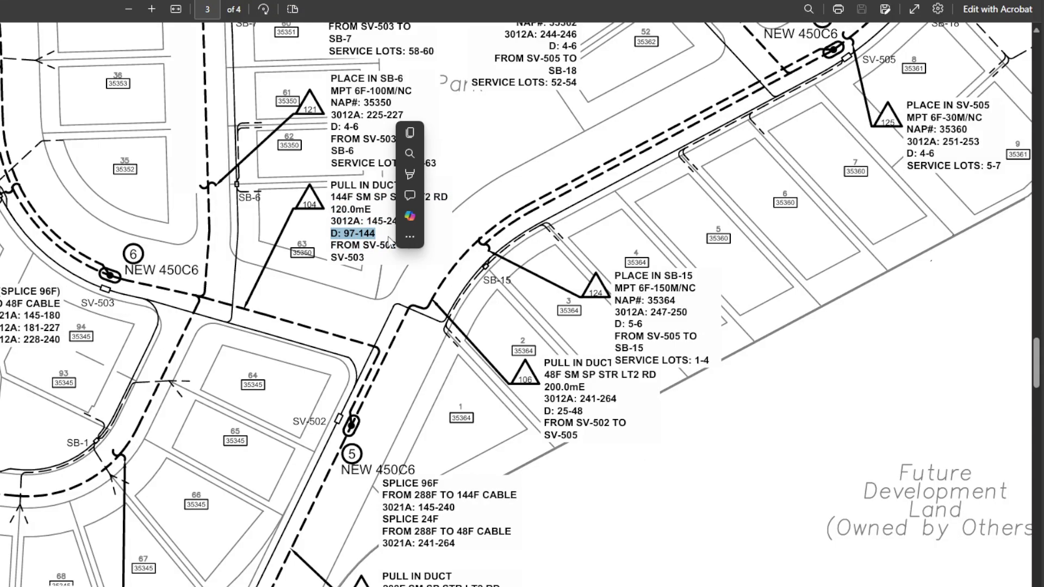
click(303, 580)
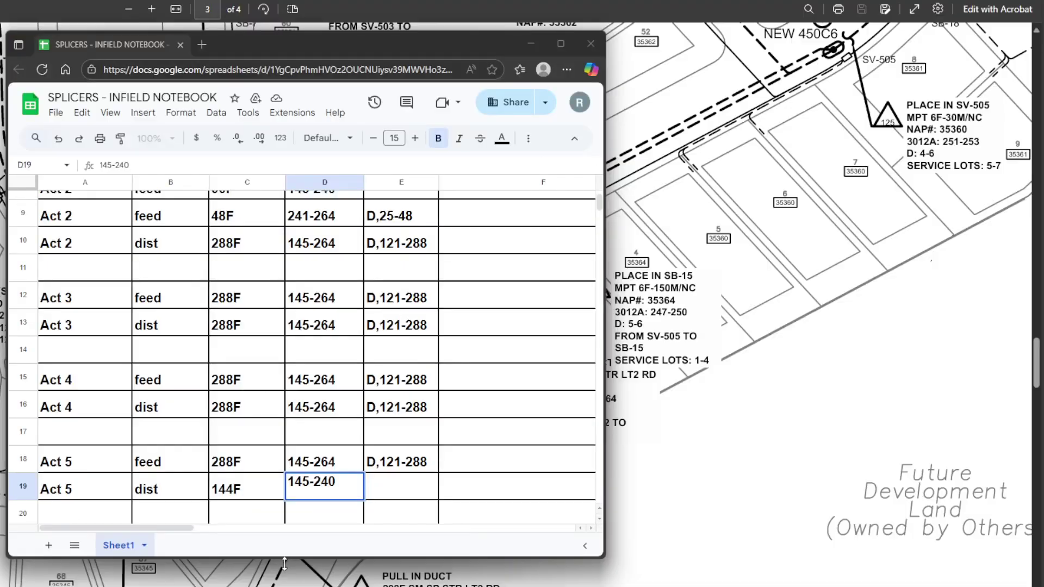
click(410, 492)
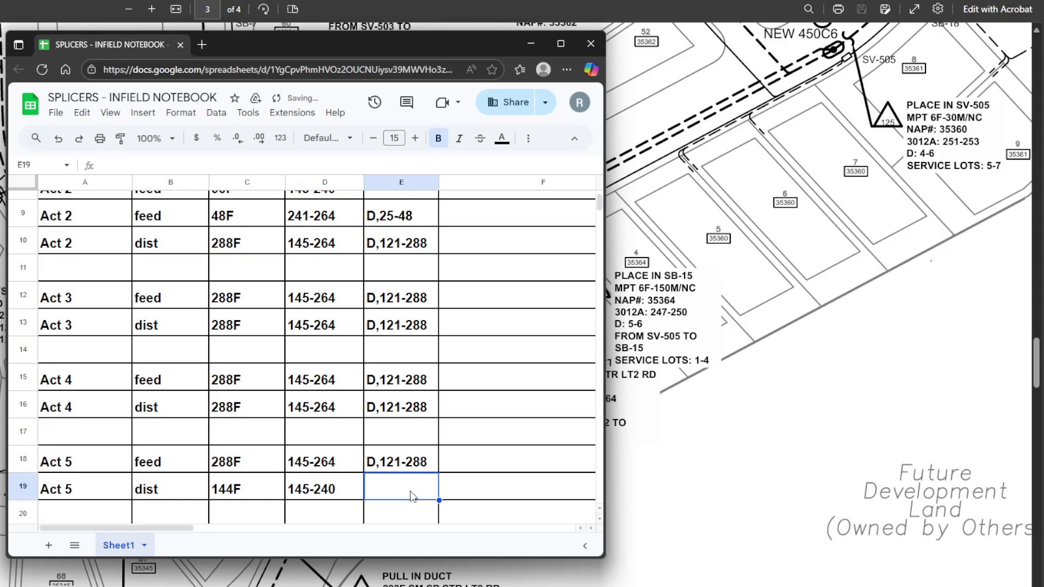
text(D,97)
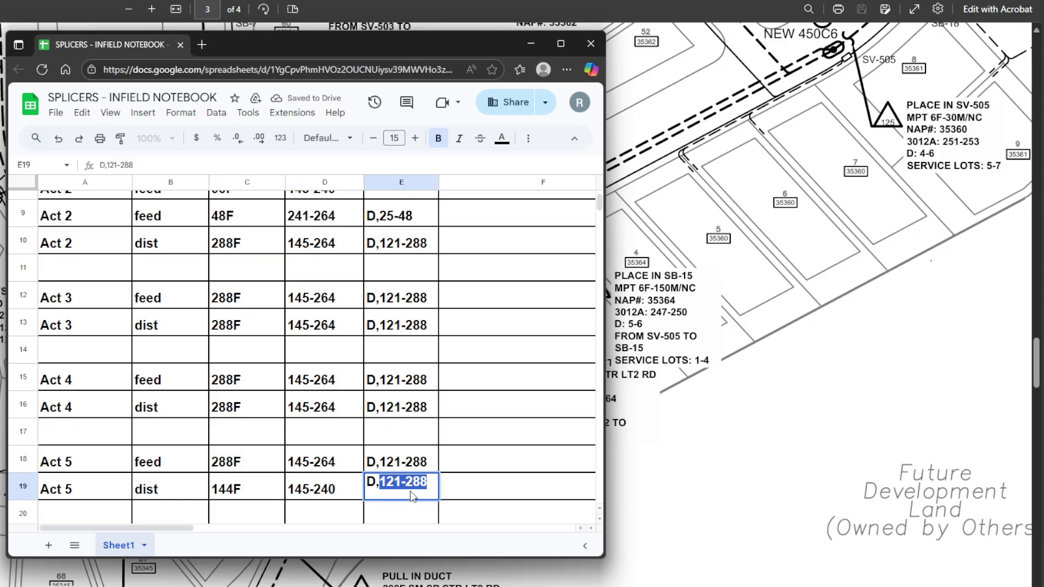
text(-144)
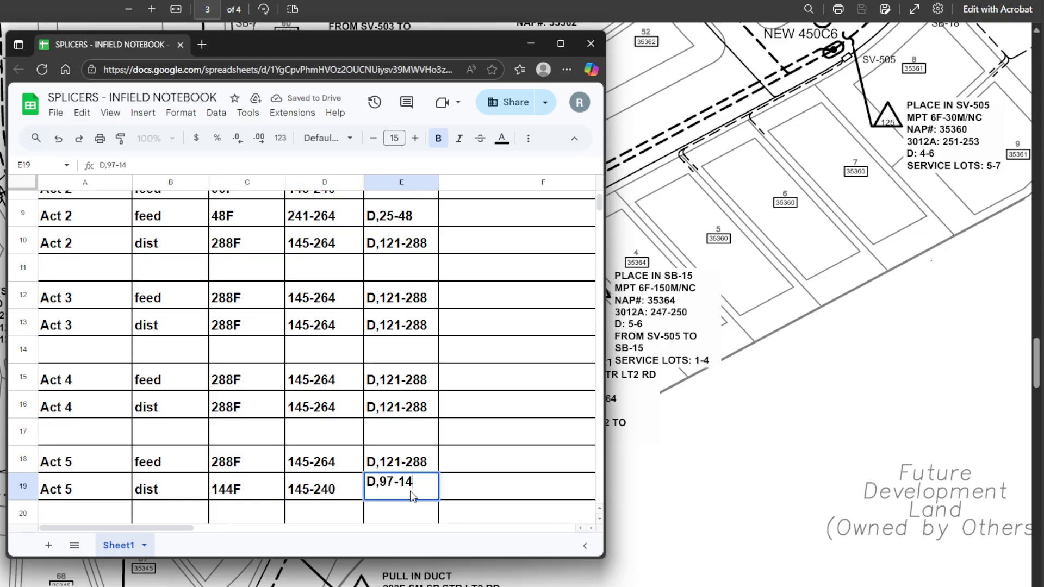
Check the 48F pull-in duct note on the map and return to the sheet
click(653, 385)
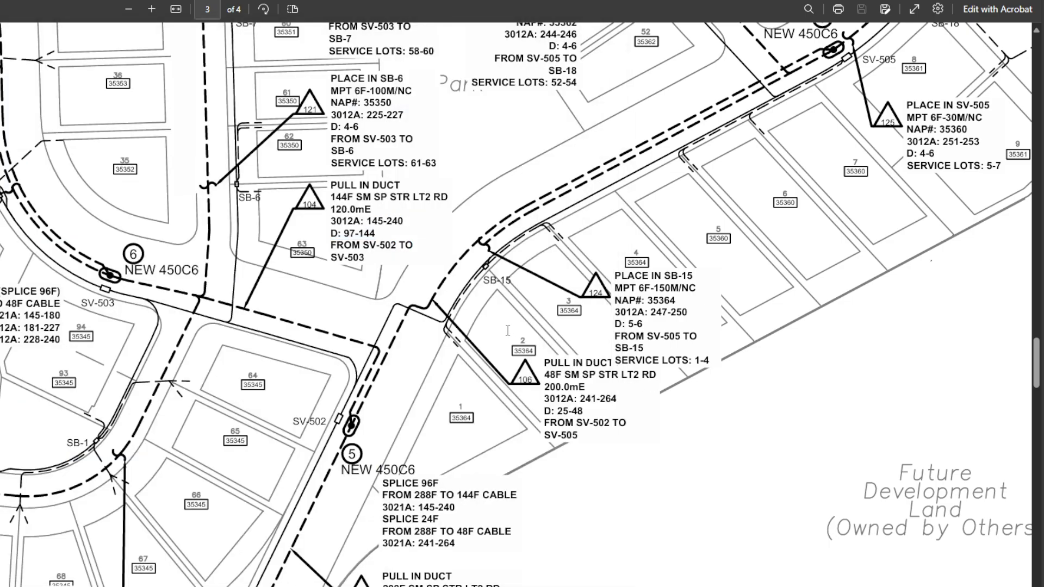
drag(546, 371, 612, 424)
click(595, 405)
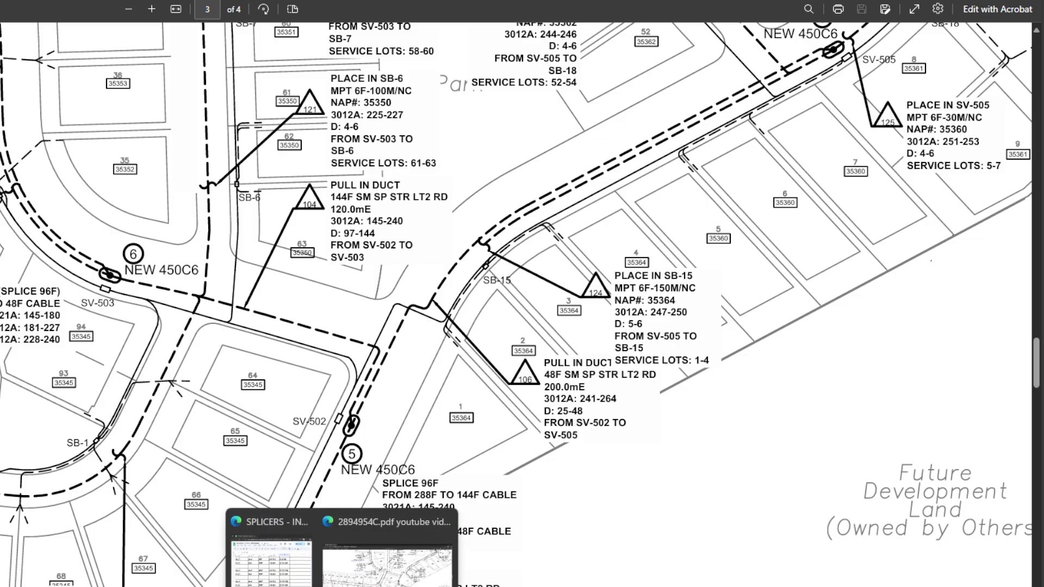
click(272, 549)
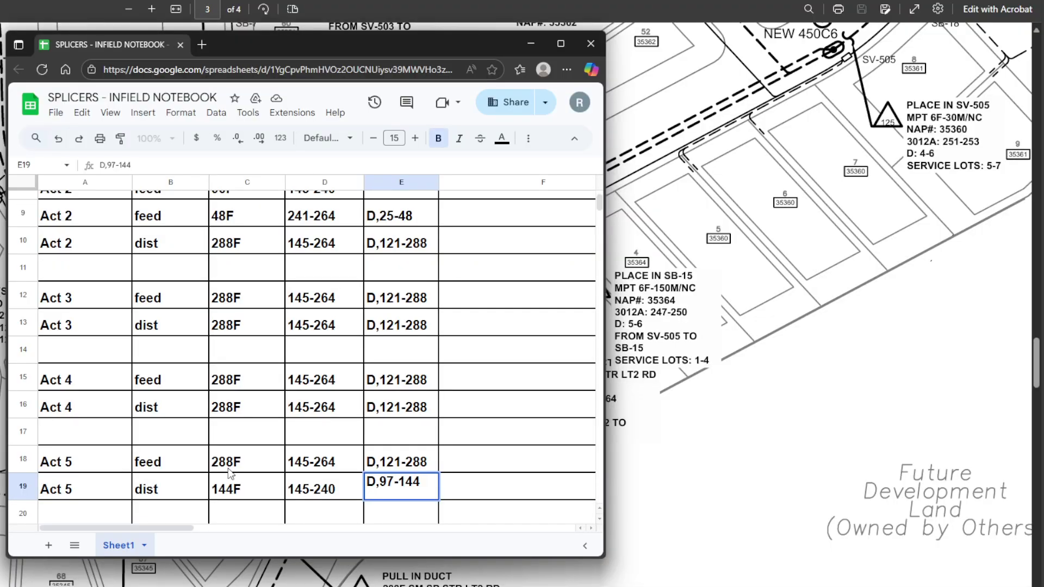
key(Return)
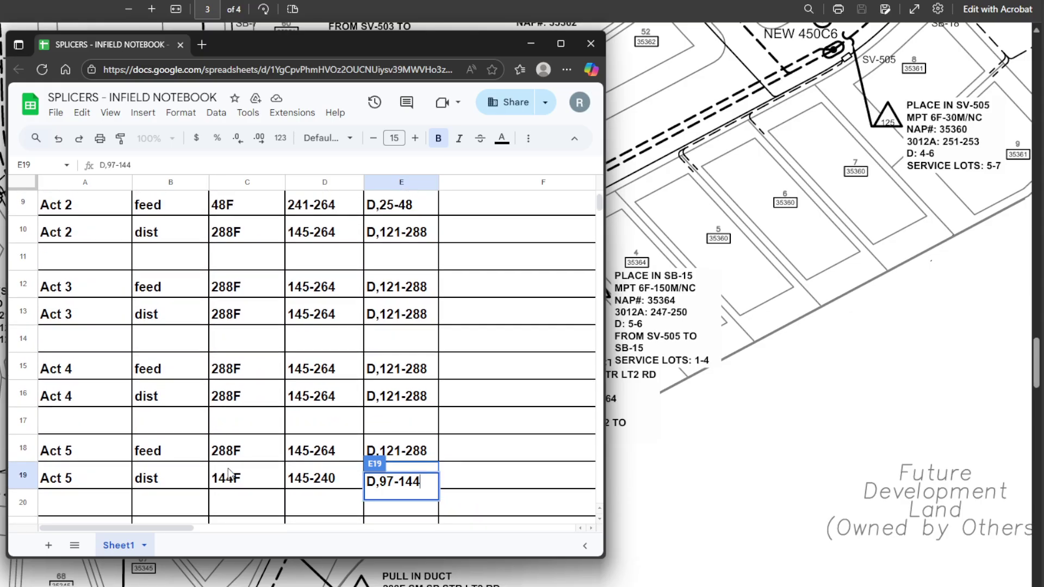
Fill row 20 with Act 5, dist and a 48F cable size
click(230, 474)
scroll(230, 474, down, 2)
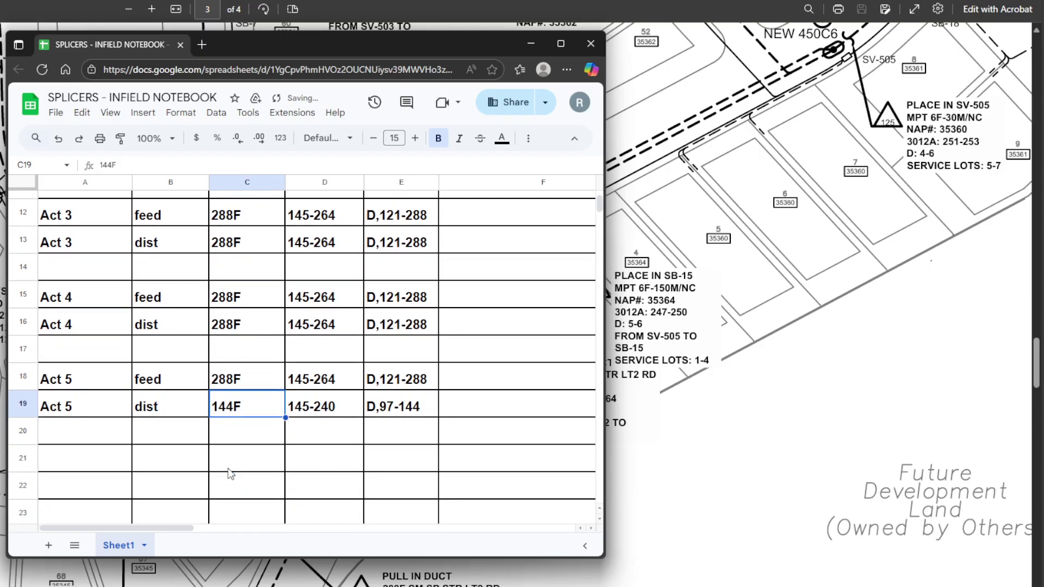
click(96, 443)
text(Act )
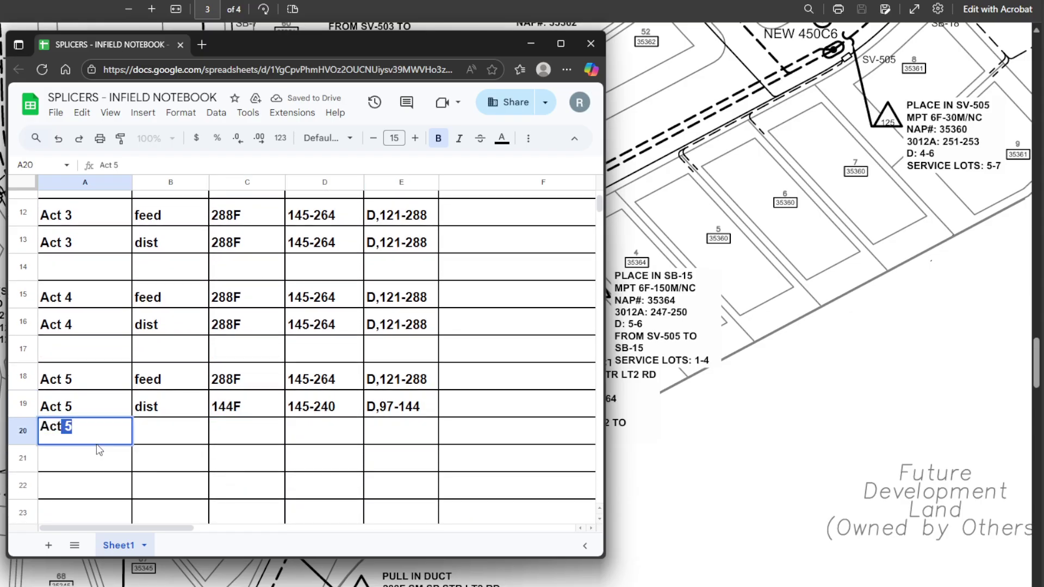
text(5)
click(156, 440)
text(dist)
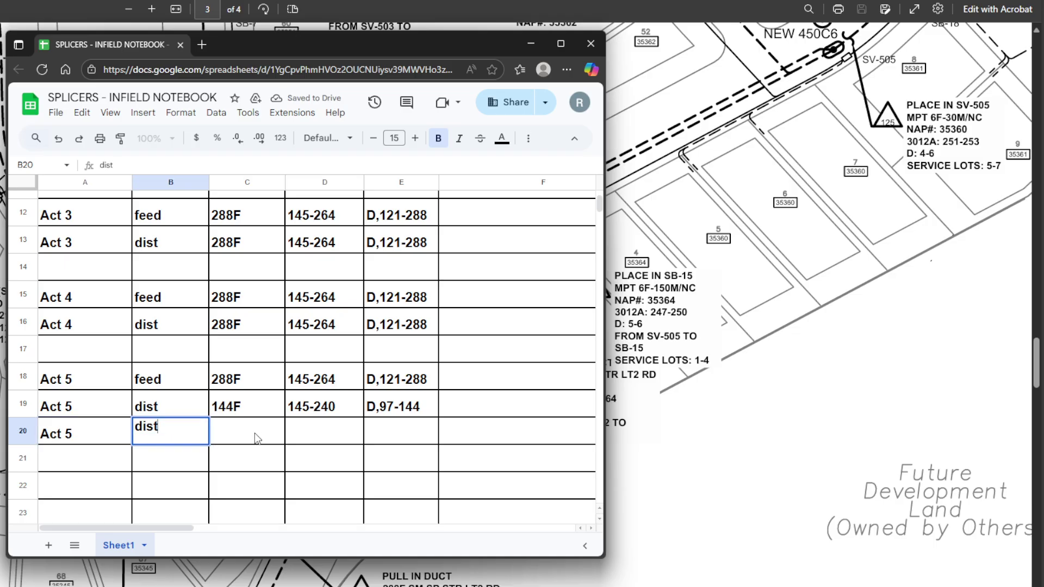
click(254, 433)
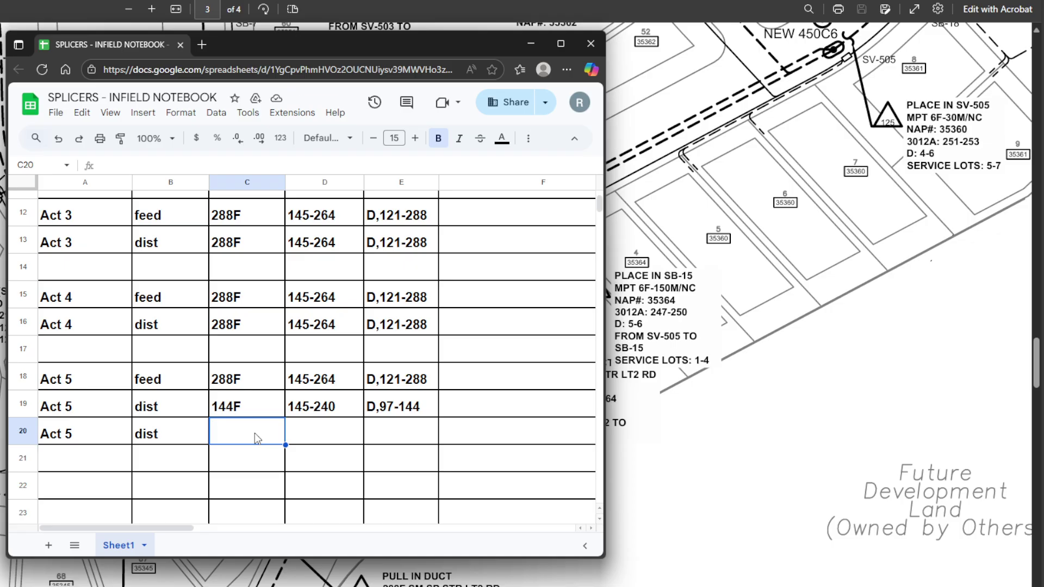
text(48F)
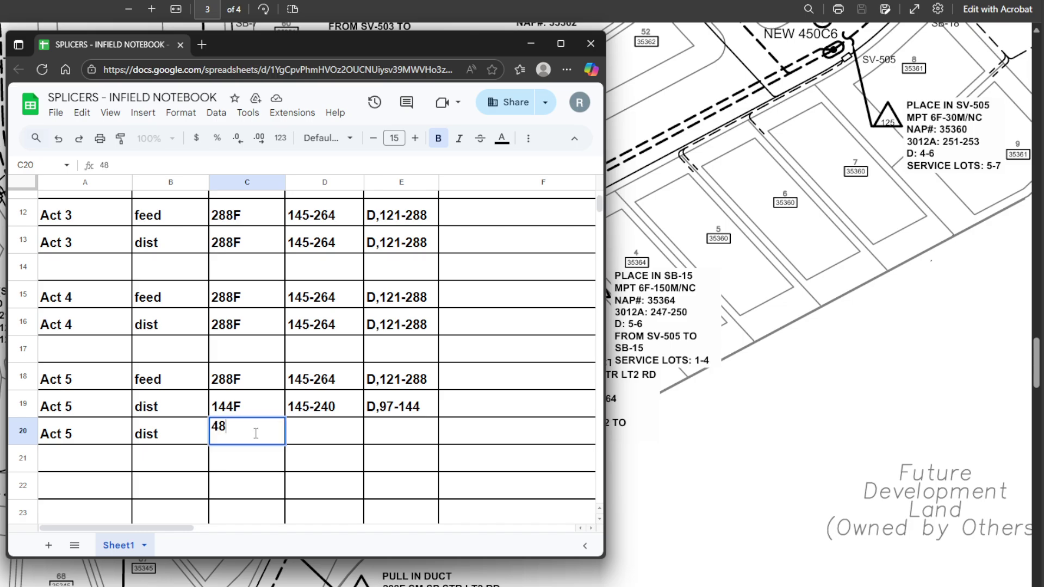
click(313, 437)
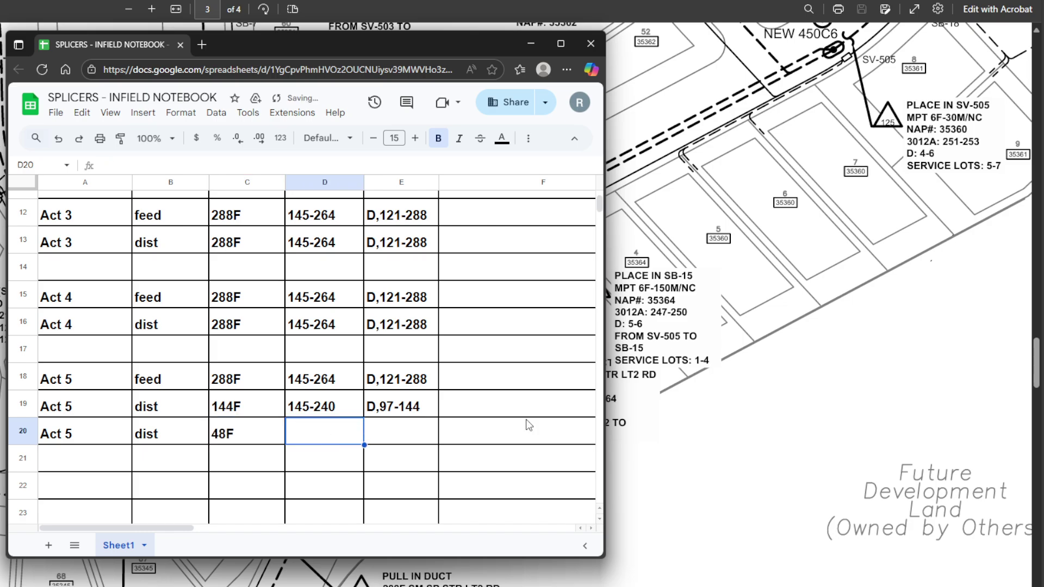
key(alt+Tab)
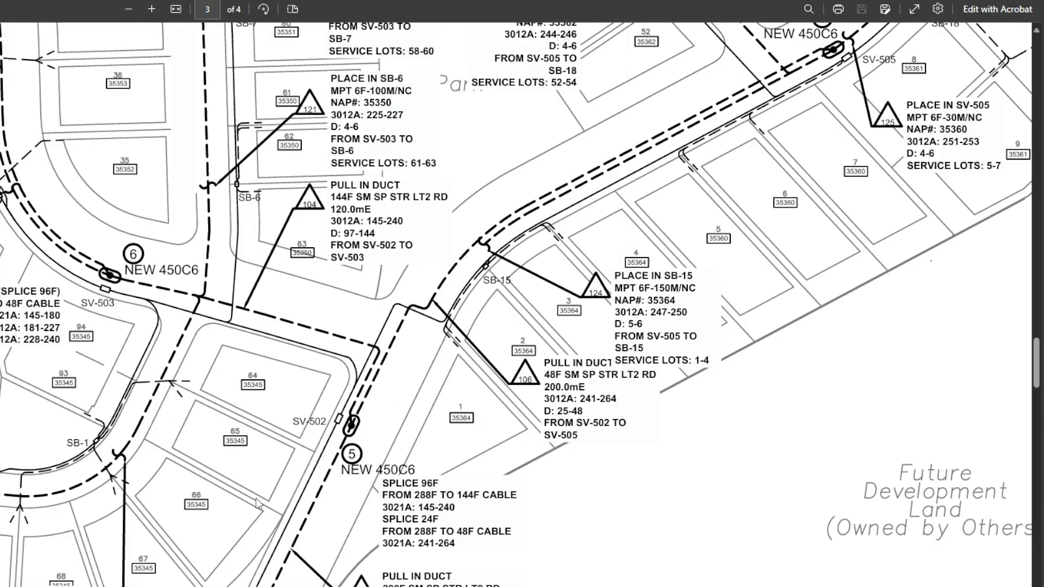
scroll(258, 504, down, 3)
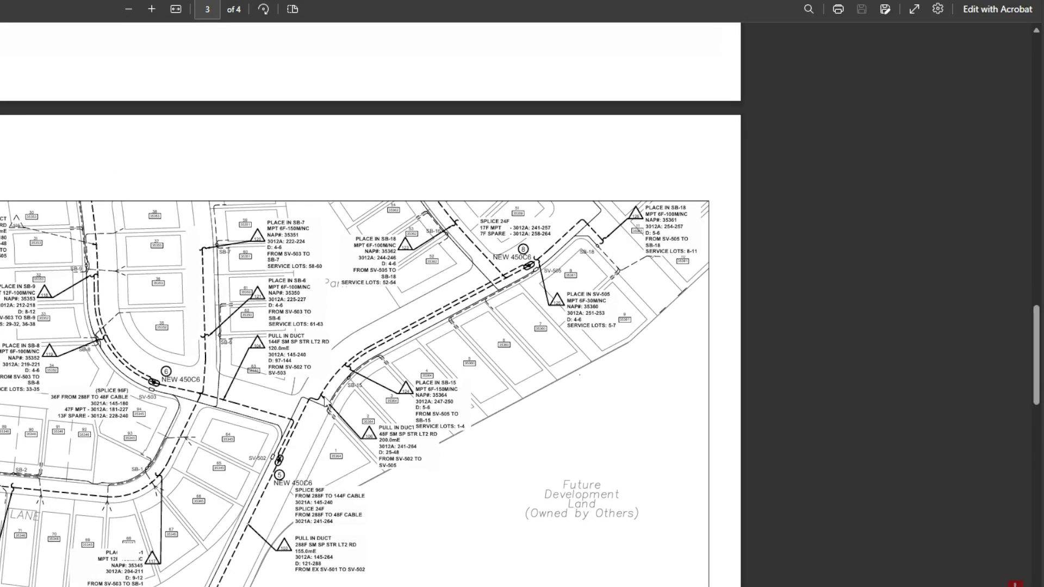
scroll(324, 400, up, 1)
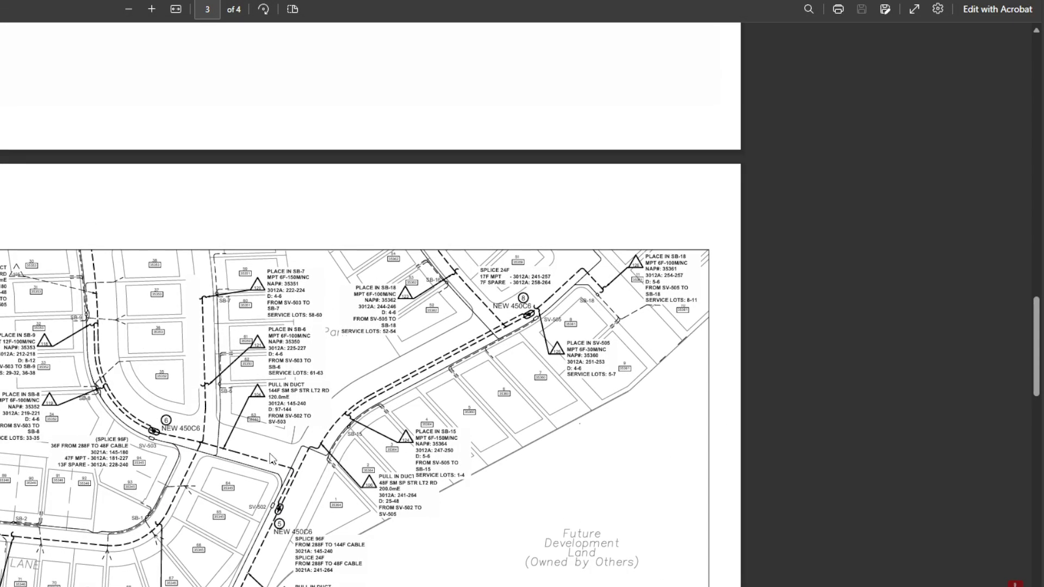
scroll(223, 304, up, 3)
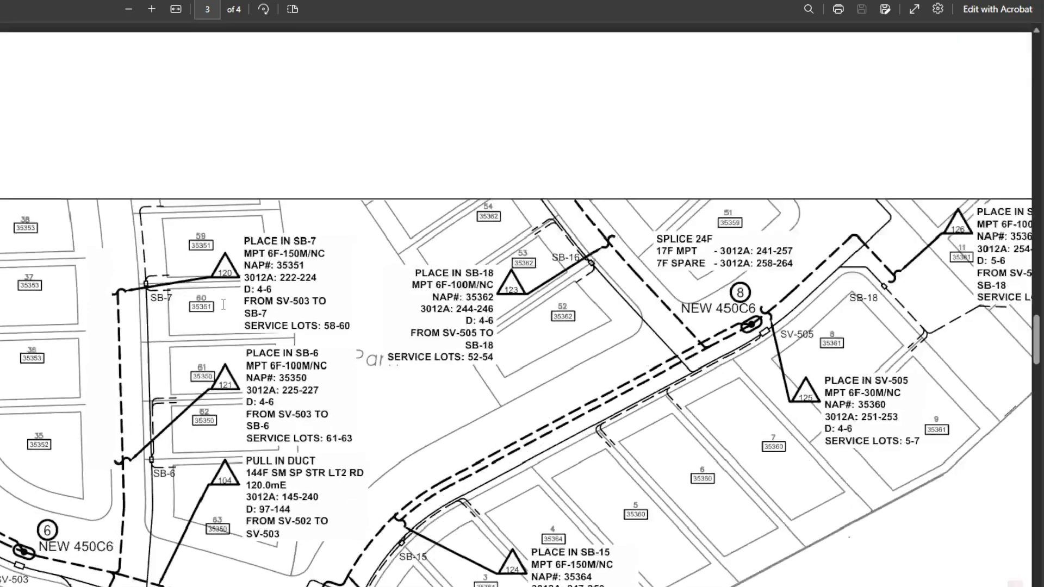
scroll(223, 304, down, 2)
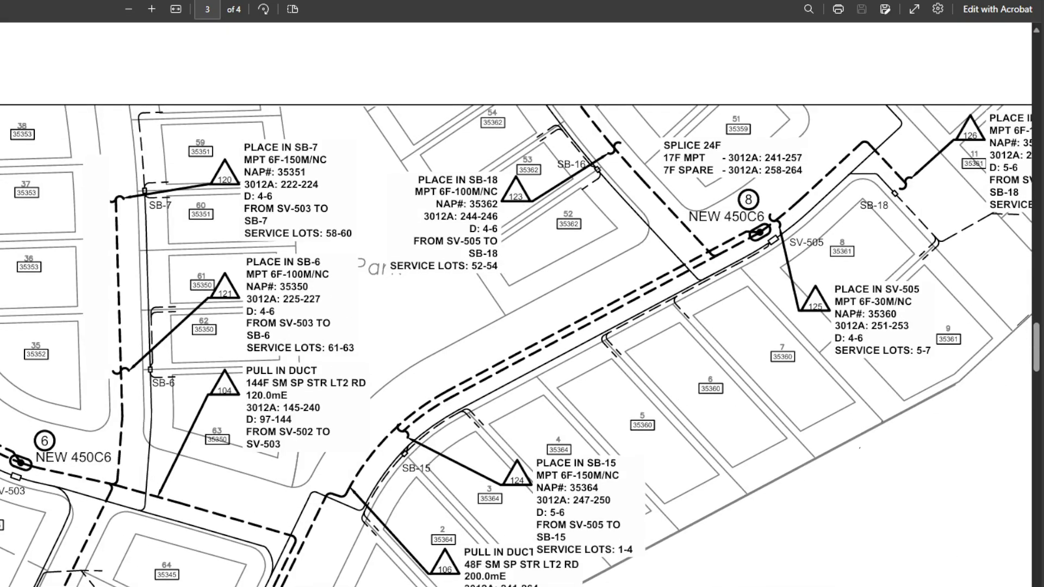
scroll(78, 472, down, 5)
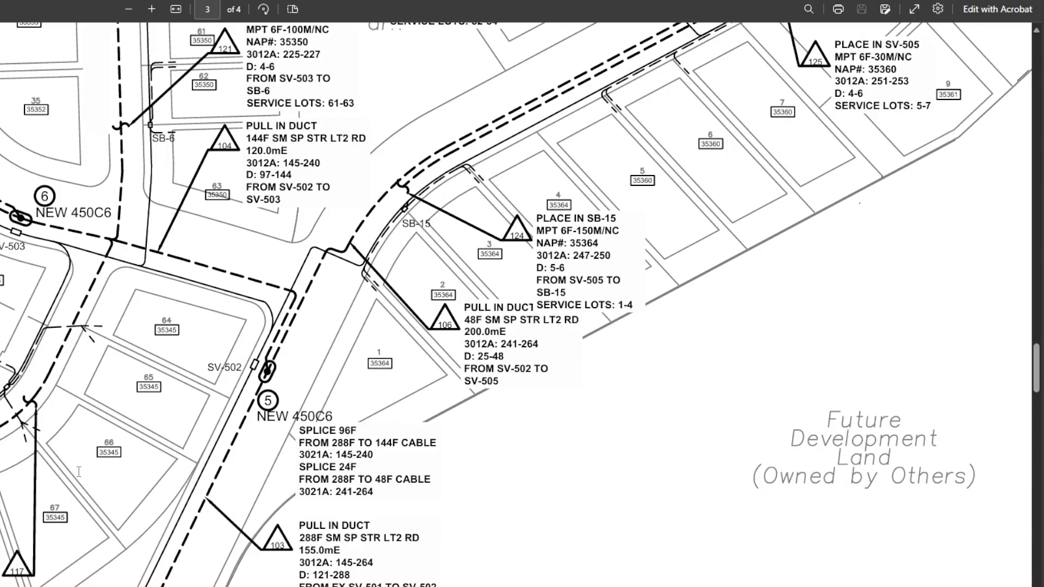
scroll(79, 472, down, 3)
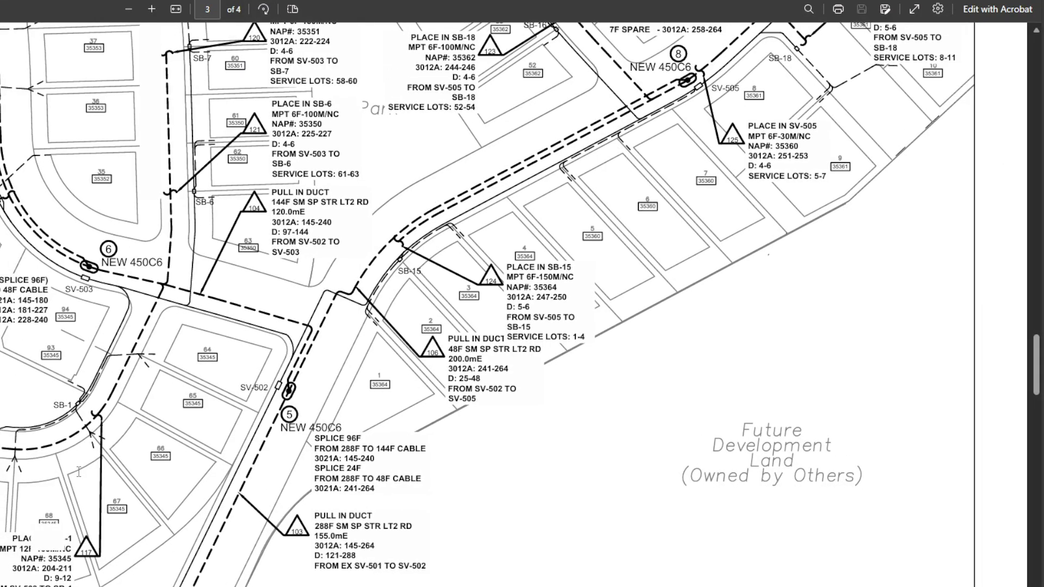